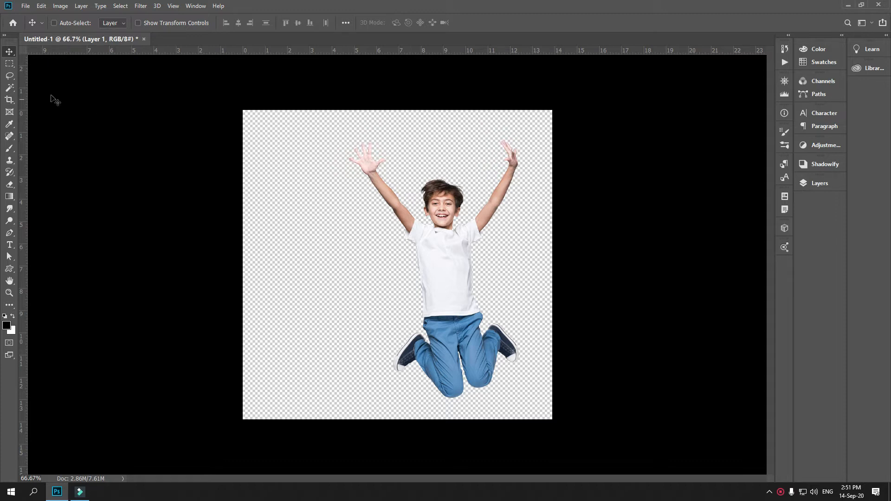
# Start a new document from the Web presets with a width and height of 1000 pixels.
pyautogui.click(24, 9)
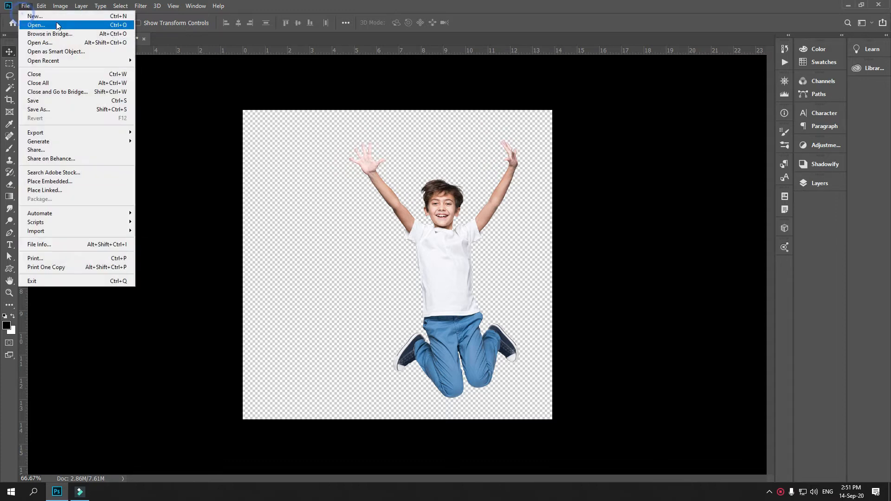
pyautogui.click(27, 15)
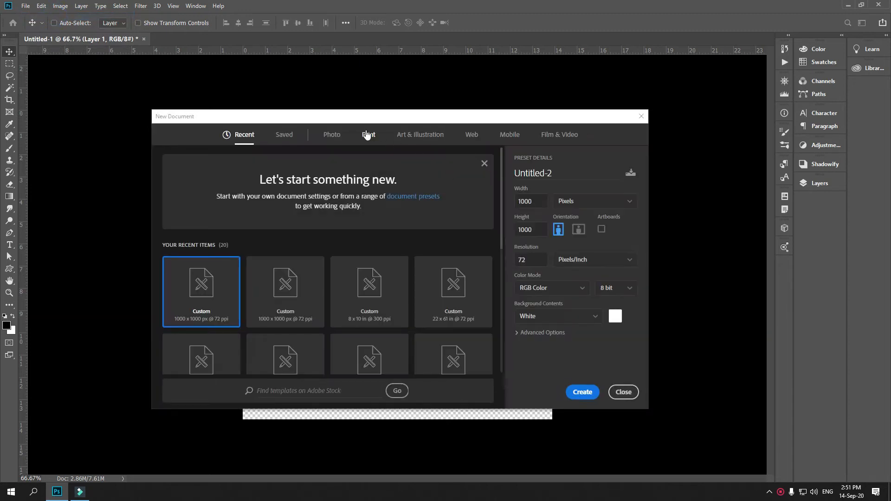
pyautogui.click(367, 135)
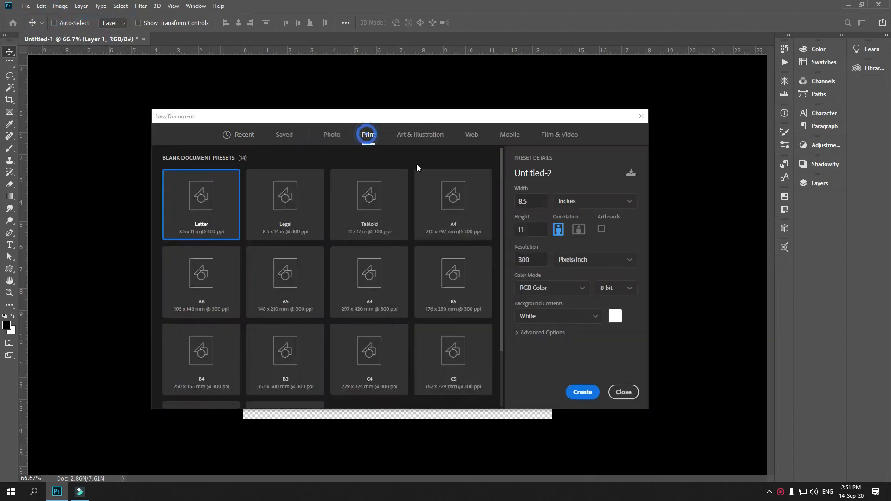
pyautogui.click(579, 205)
pyautogui.click(470, 135)
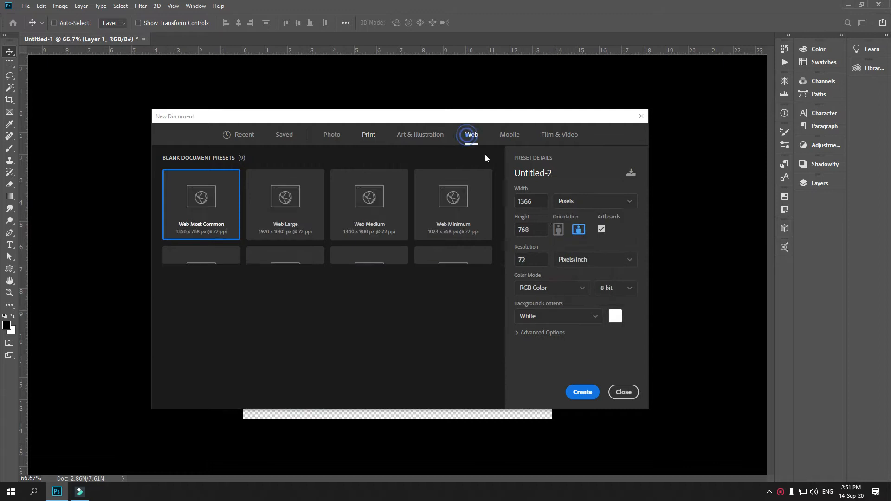
pyautogui.doubleClick(526, 202)
pyautogui.write('1000')
pyautogui.press('Tab')
pyautogui.write('1000')
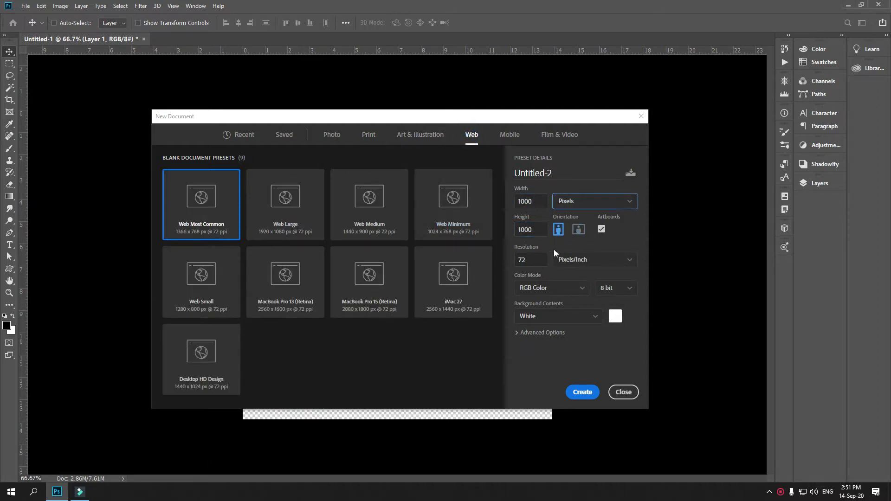
pyautogui.press('Tab')
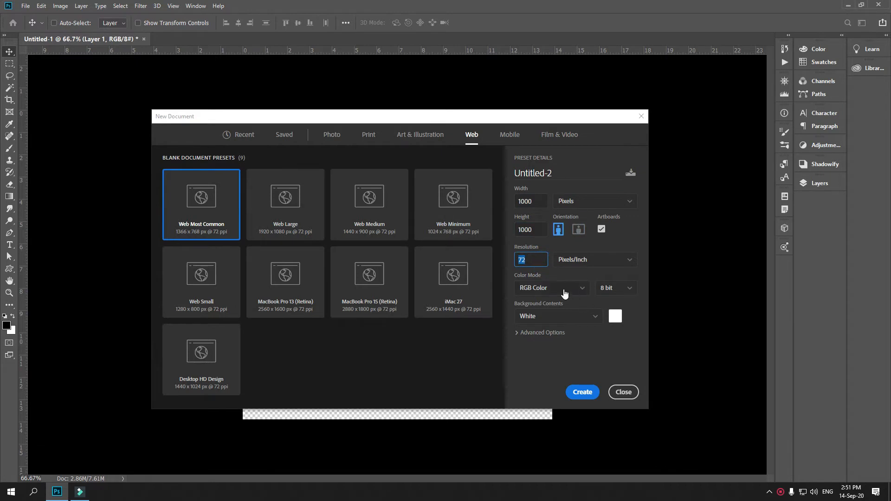
# Choose RGB Color mode, keep artboards enabled, and create the document.
pyautogui.click(562, 293)
pyautogui.click(538, 304)
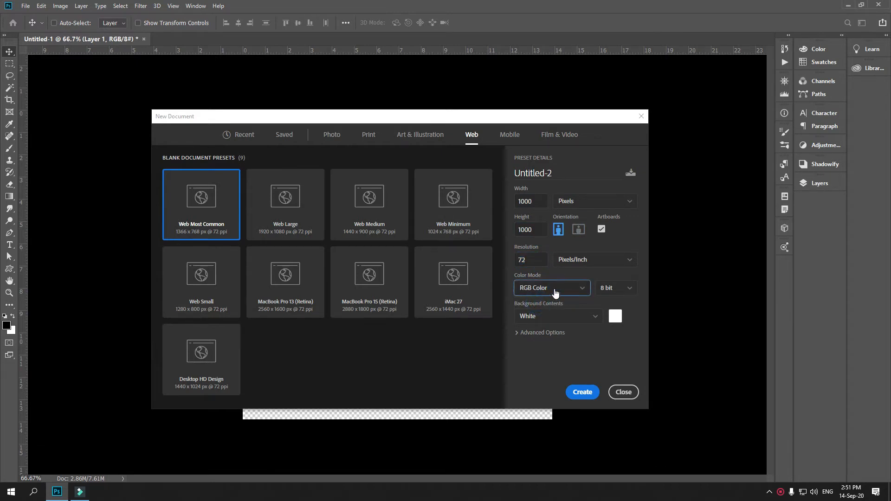
pyautogui.click(602, 229)
pyautogui.click(602, 231)
pyautogui.click(583, 393)
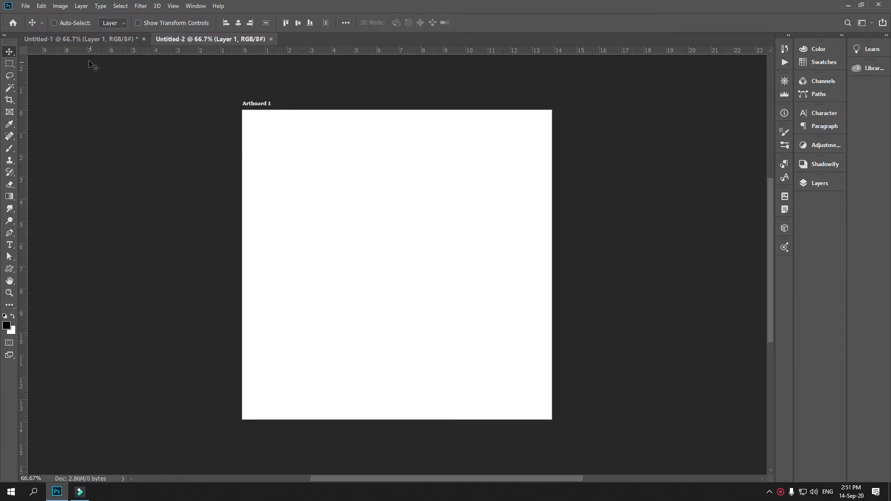
# Copy the jumping boy cutout from Untitled-1 onto the artboard of the new Untitled-2 document.
pyautogui.click(80, 41)
pyautogui.moveTo(342, 243); pyautogui.dragTo(456, 314)
pyautogui.moveTo(326, 306); pyautogui.dragTo(444, 265)
# Close the original Untitled-1 document.
pyautogui.click(139, 40)
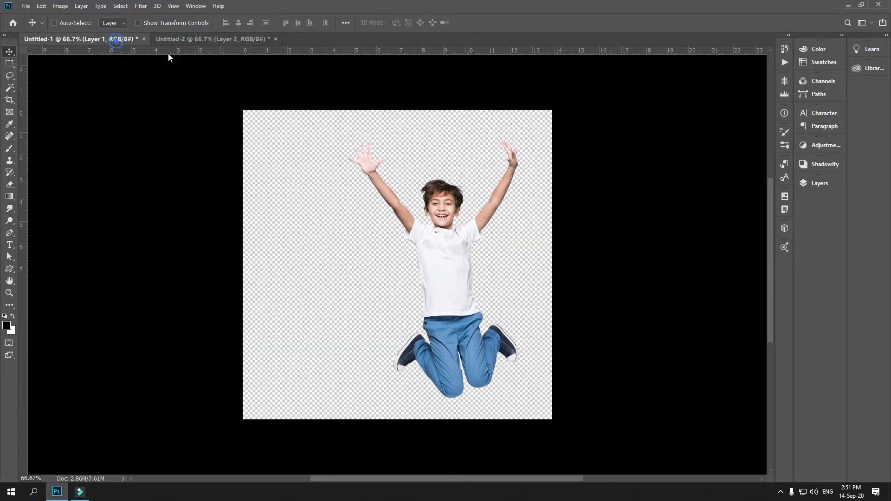
pyautogui.hotkey('ctrl', 'w')
pyautogui.click(440, 183)
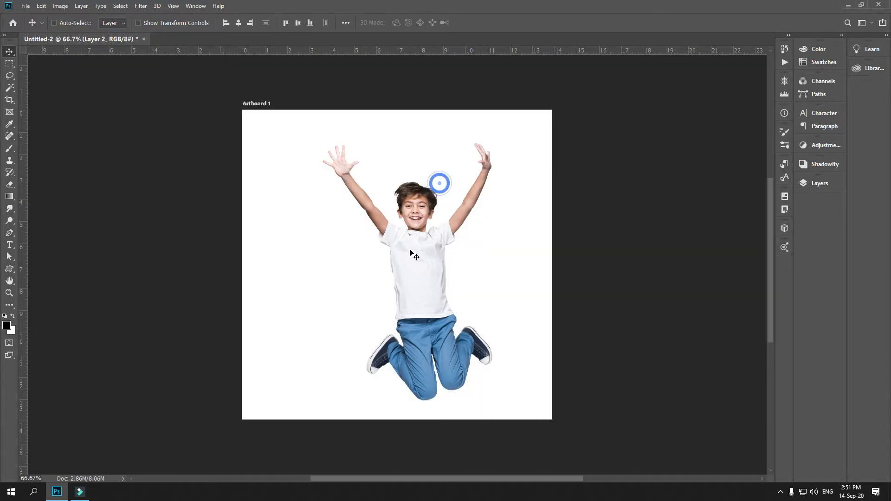
pyautogui.moveTo(415, 268); pyautogui.dragTo(414, 281)
pyautogui.hotkey('ctrl', 'z')
pyautogui.hotkey('ctrl', 'z')
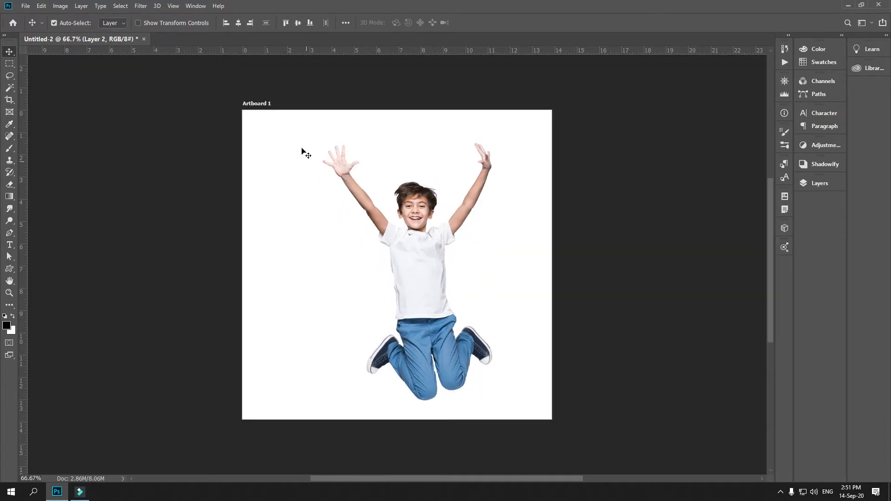
# Delete the empty layer beneath the boy's layer in Artboard 1.
pyautogui.press('F7')
pyautogui.rightClick(548, 224)
pyautogui.click(523, 212)
pyautogui.click(720, 272)
pyautogui.press('Delete')
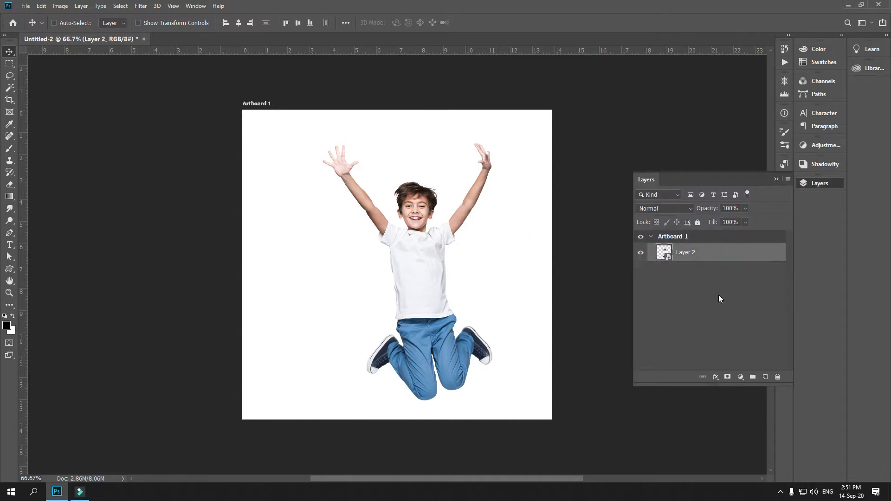
pyautogui.moveTo(458, 279); pyautogui.dragTo(460, 272)
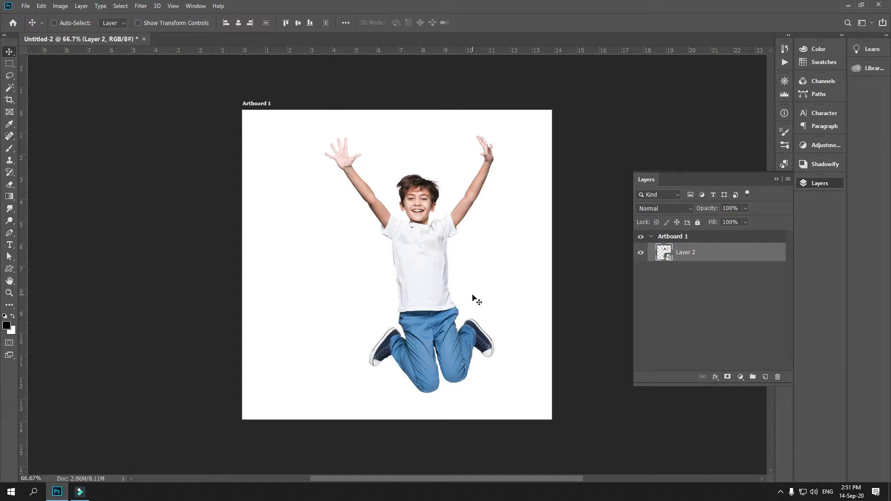
pyautogui.moveTo(430, 288); pyautogui.dragTo(433, 295)
pyautogui.hotkey('ctrl', 'z')
pyautogui.hotkey('ctrl', 'z')
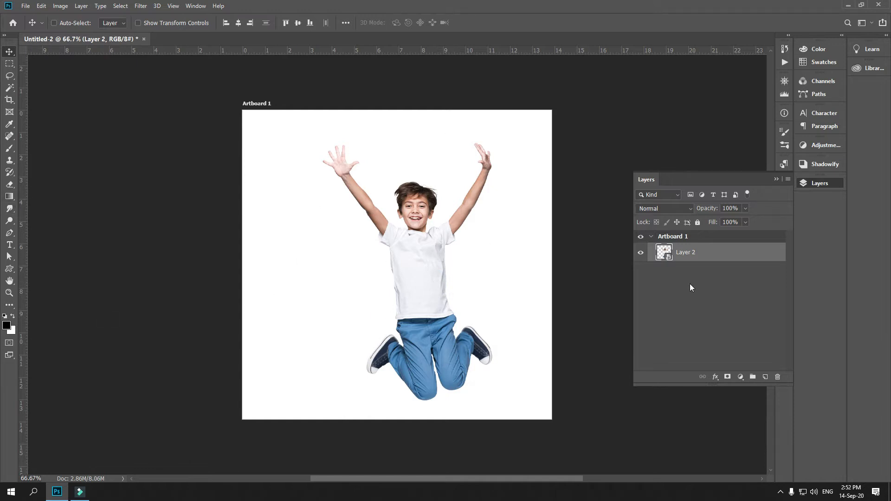
pyautogui.click(646, 253)
pyautogui.click(646, 253)
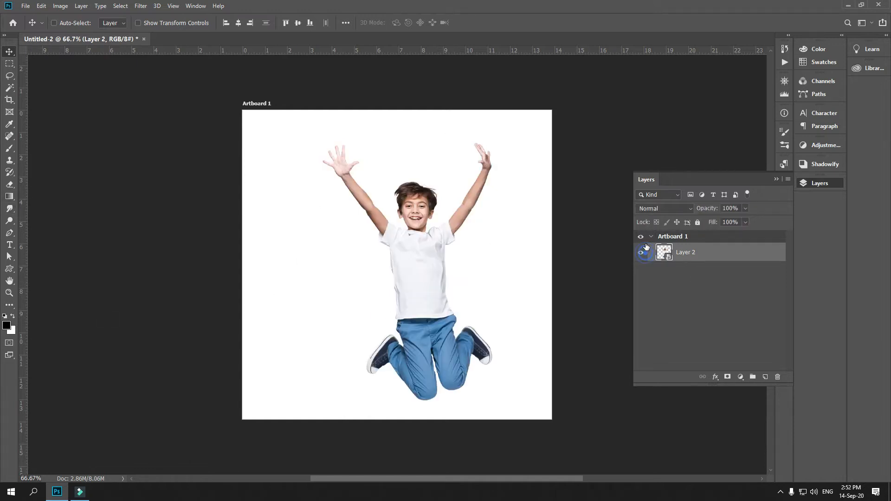
# Draw a black rectangle about 1055 by 1052 px that covers the whole artboard.
pyautogui.click(9, 269)
pyautogui.click(33, 266)
pyautogui.moveTo(233, 102)
pyautogui.mouseDown()
pyautogui.moveTo(350, 232)
pyautogui.moveTo(529, 378)
pyautogui.moveTo(560, 427)
pyautogui.mouseUp()
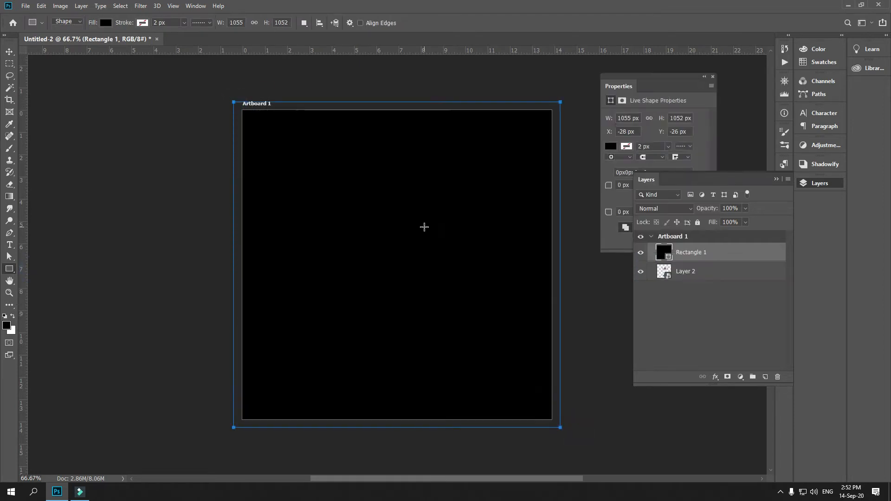
pyautogui.press('v')
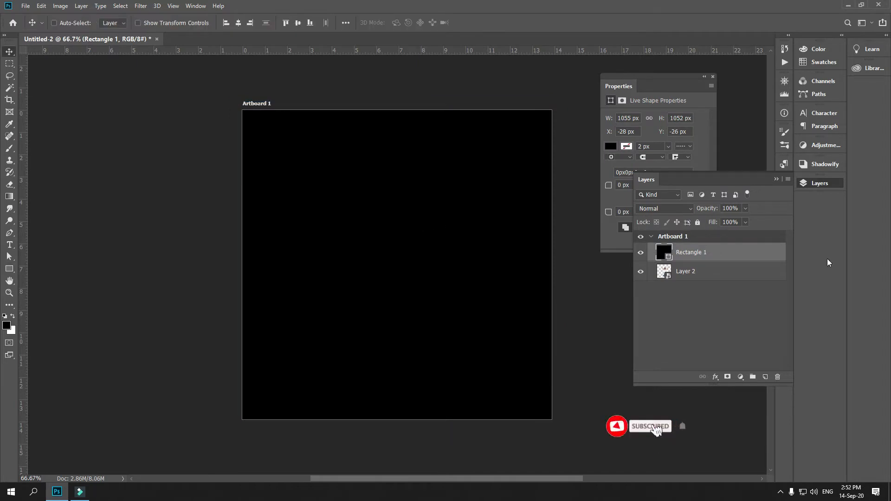
# Move the rectangle layer beneath the boy's layer and select it.
pyautogui.moveTo(705, 274)
pyautogui.mouseDown()
pyautogui.moveTo(715, 272)
pyautogui.moveTo(711, 251)
pyautogui.moveTo(701, 259)
pyautogui.mouseUp()
pyautogui.click(674, 273)
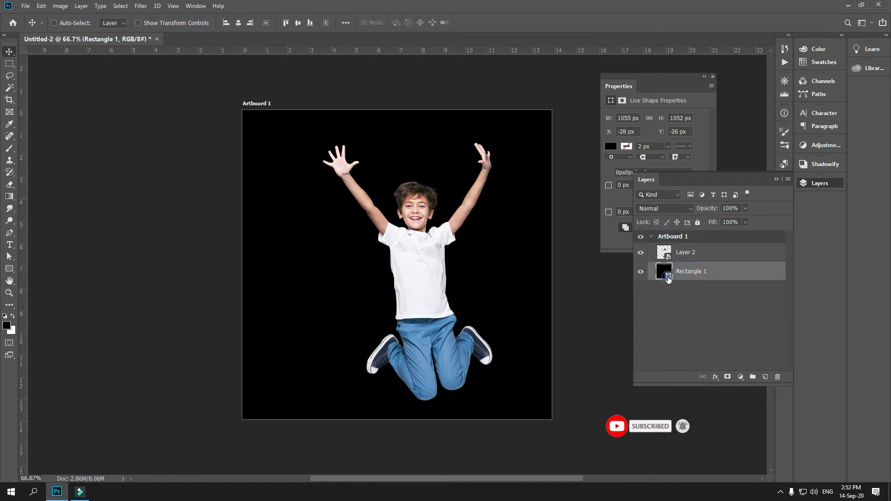
pyautogui.click(714, 78)
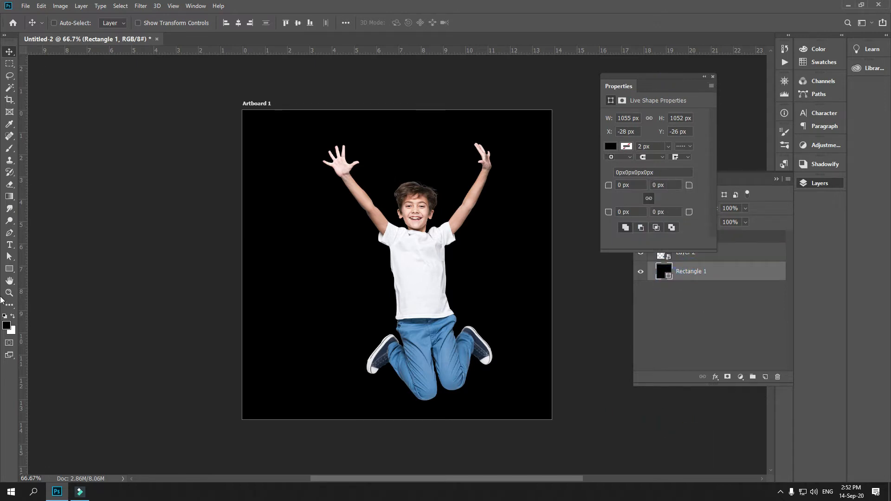
# Change the background rectangle's fill from a solid color to a gradient.
pyautogui.click(10, 269)
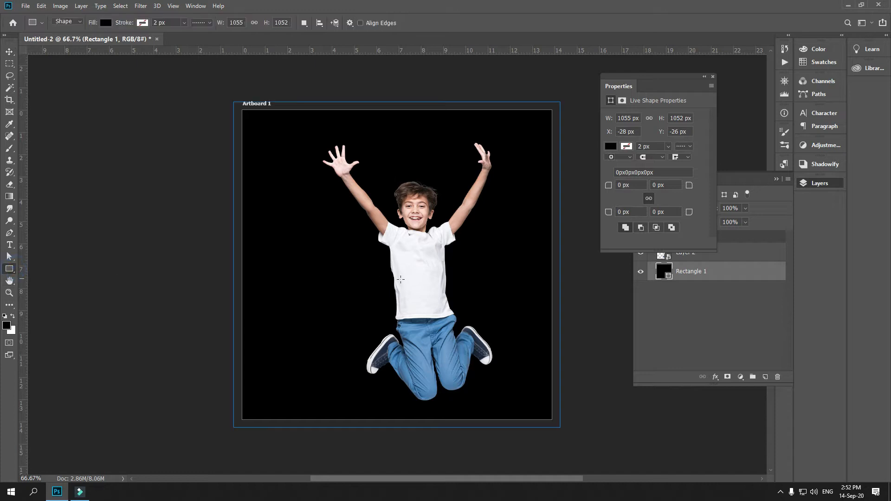
pyautogui.click(106, 23)
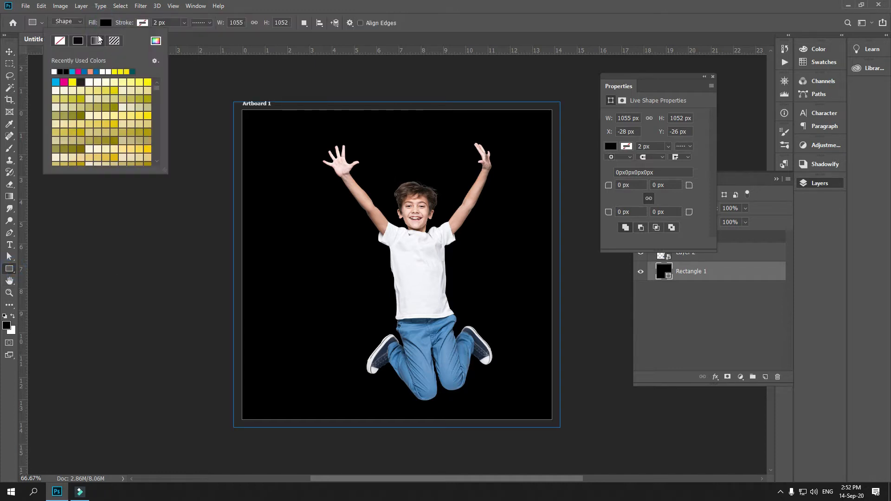
pyautogui.click(98, 37)
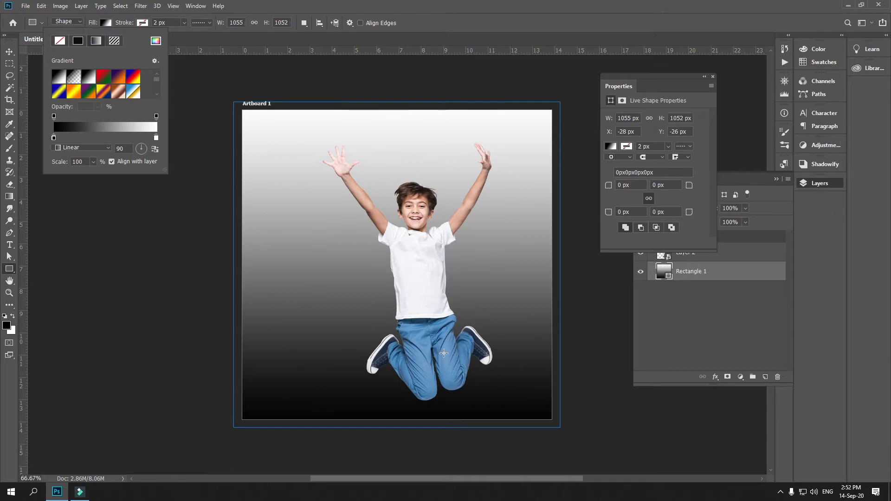
# Apply a violet-to-blue gradient preset to the background rectangle.
pyautogui.scroll(-3, 175, 151)
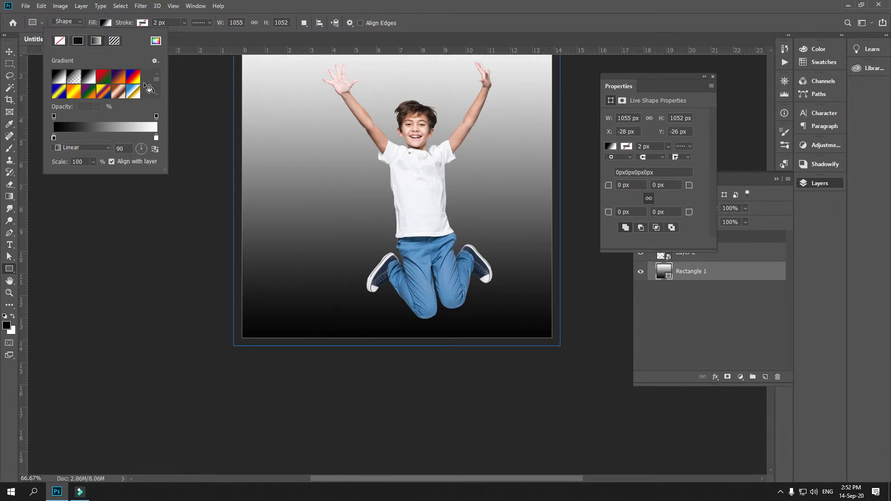
pyautogui.click(156, 95)
pyautogui.click(156, 95)
pyautogui.click(156, 95)
pyautogui.click(156, 94)
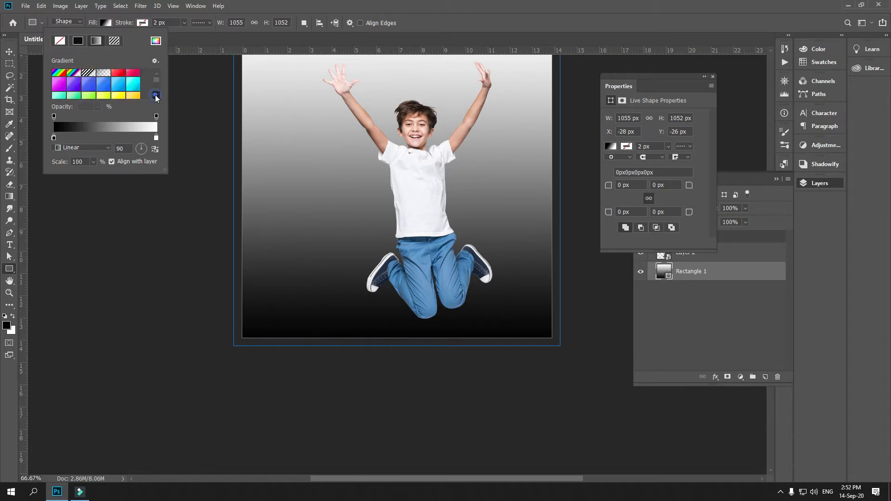
pyautogui.click(117, 82)
pyautogui.scroll(-5, 137, 85)
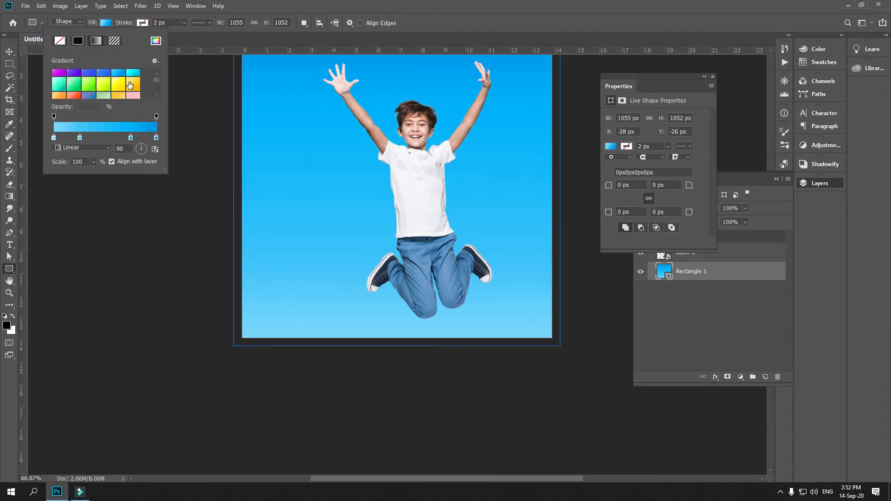
pyautogui.click(74, 81)
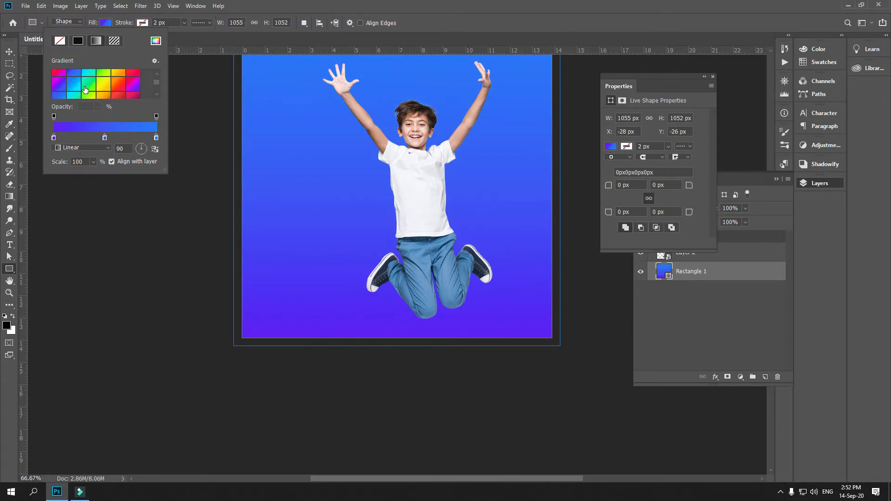
# Set the linear gradient's angle on the background rectangle to 0 degrees.
pyautogui.scroll(-1, 69, 92)
pyautogui.moveTo(140, 151); pyautogui.dragTo(128, 148)
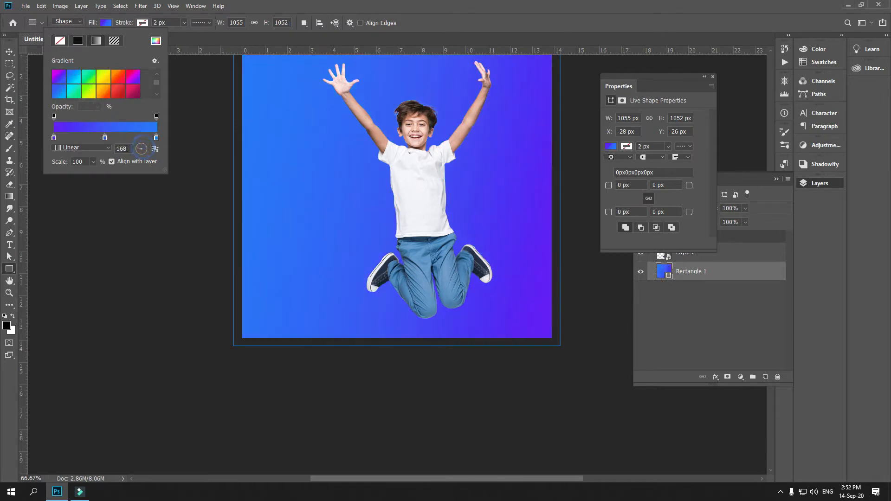
pyautogui.doubleClick(130, 149)
pyautogui.write('0')
pyautogui.press('Tab')
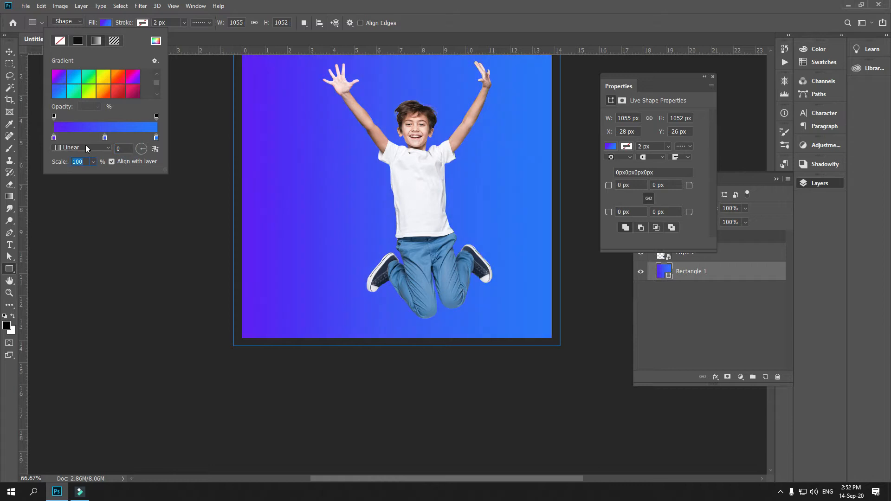
pyautogui.press('Return')
pyautogui.hotkey('ctrl', '-')
pyautogui.hotkey('ctrl', '0')
pyautogui.press('v')
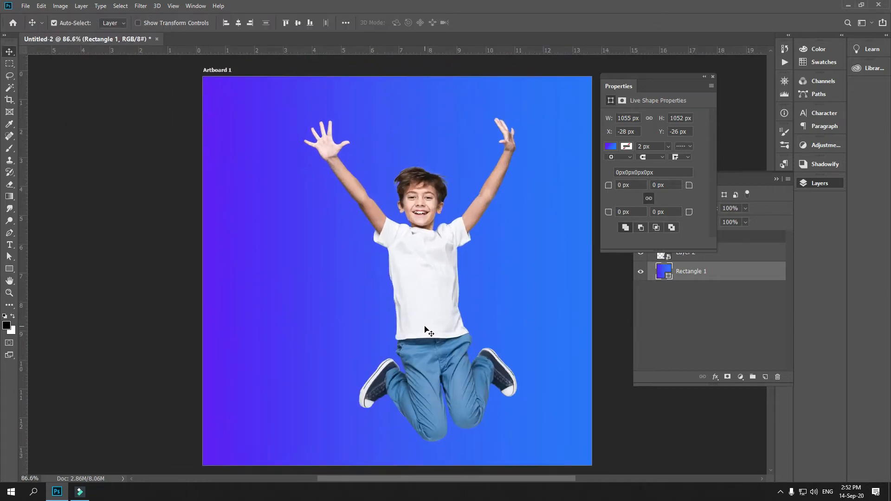
pyautogui.hotkey('ctrl', '-')
pyautogui.click(424, 285)
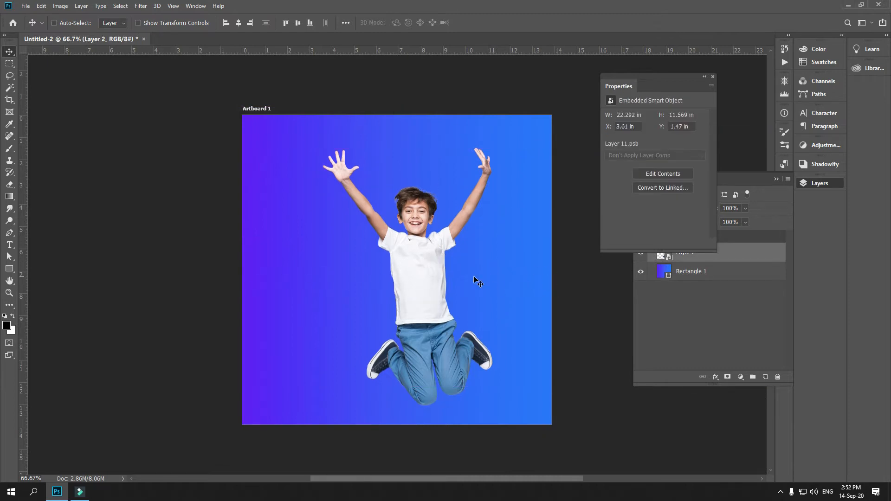
pyautogui.moveTo(427, 282); pyautogui.dragTo(429, 259)
pyautogui.hotkey('ctrl', 'z')
# Draw an ellipse about 737 by 512 px over the boy's torso on a new layer.
pyautogui.click(8, 269)
pyautogui.click(56, 287)
pyautogui.hotkey('ctrl', 'shift', 'n')
pyautogui.press('Return')
pyautogui.moveTo(272, 216); pyautogui.dragTo(501, 376)
pyautogui.press('v')
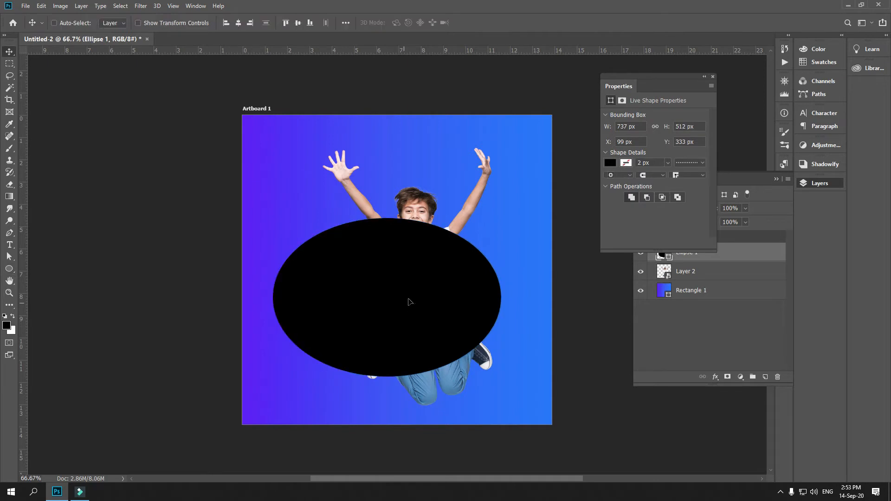
# Fill the ellipse with white and place its layer between the boy and the background rectangle.
pyautogui.hotkey('ctrl', 'BackSpace')
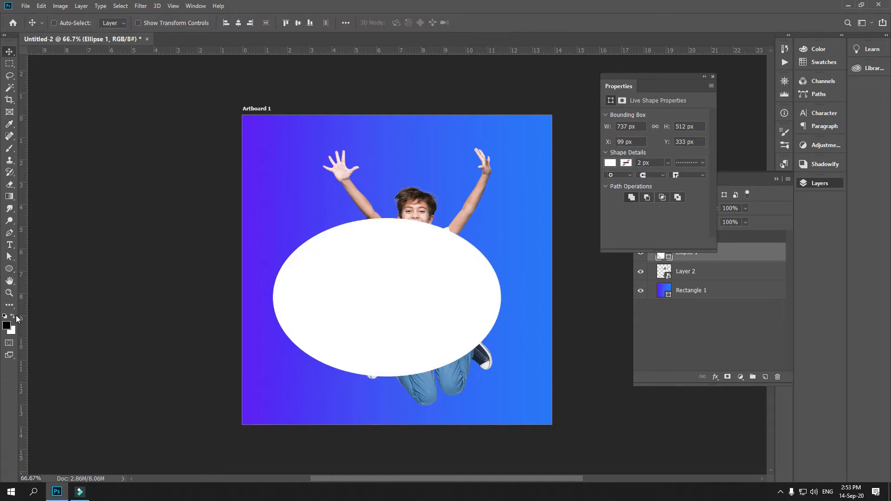
pyautogui.hotkey('ctrl', '[')
pyautogui.hotkey('ctrl', '[')
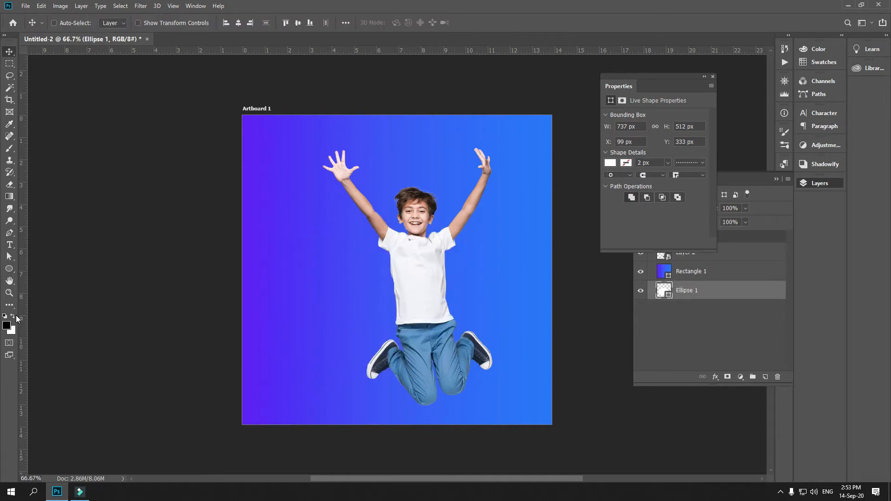
pyautogui.hotkey('ctrl', ']')
pyautogui.moveTo(382, 294); pyautogui.dragTo(390, 268)
pyautogui.hotkey('ctrl', 'z')
pyautogui.moveTo(376, 303); pyautogui.dragTo(369, 292)
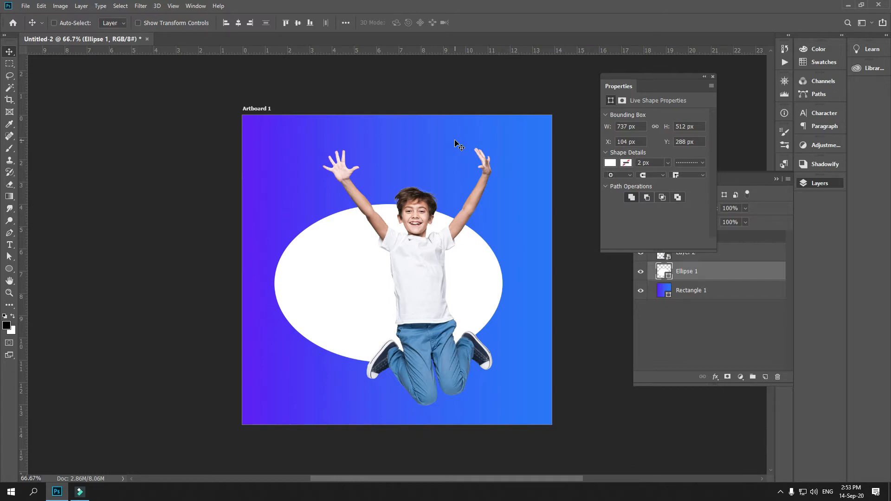
pyautogui.moveTo(362, 274)
pyautogui.mouseDown()
pyautogui.moveTo(361, 260)
pyautogui.moveTo(361, 288)
pyautogui.mouseUp()
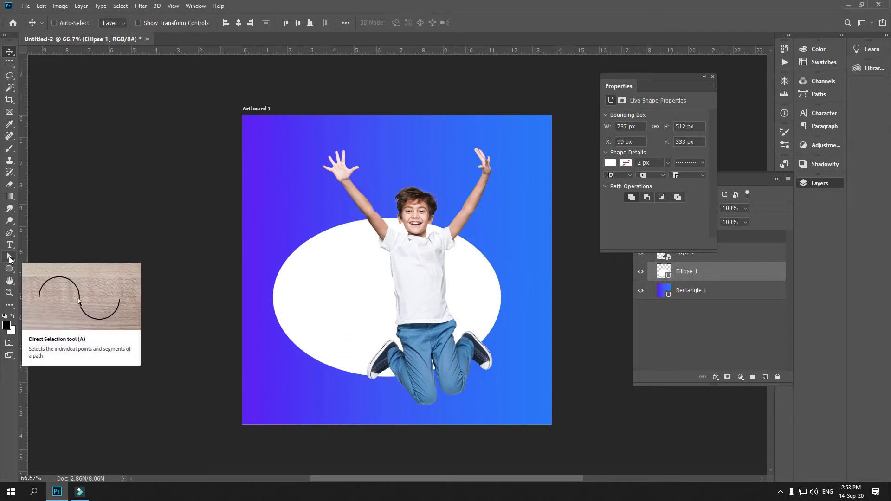
# Pull the white ellipse's top anchor point upward with the Direct Selection tool, converting the live shape to a regular path.
pyautogui.click(9, 257)
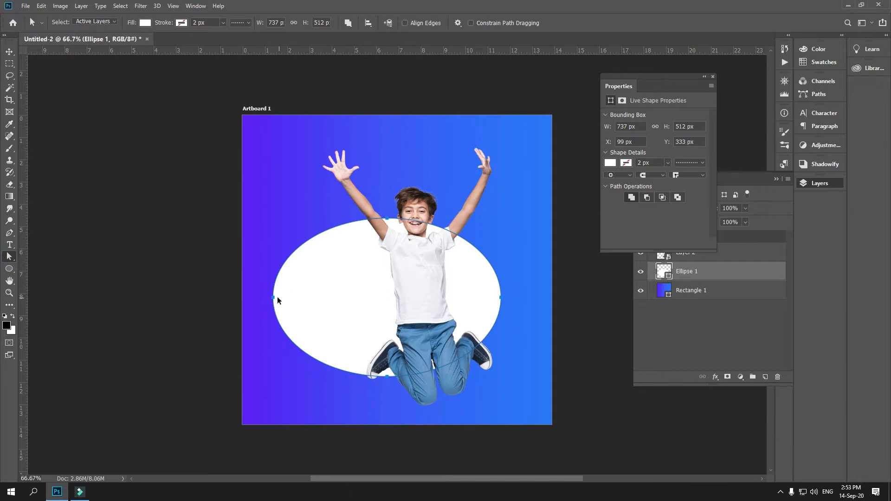
pyautogui.moveTo(274, 301)
pyautogui.mouseDown()
pyautogui.moveTo(279, 269)
pyautogui.moveTo(273, 296)
pyautogui.mouseUp()
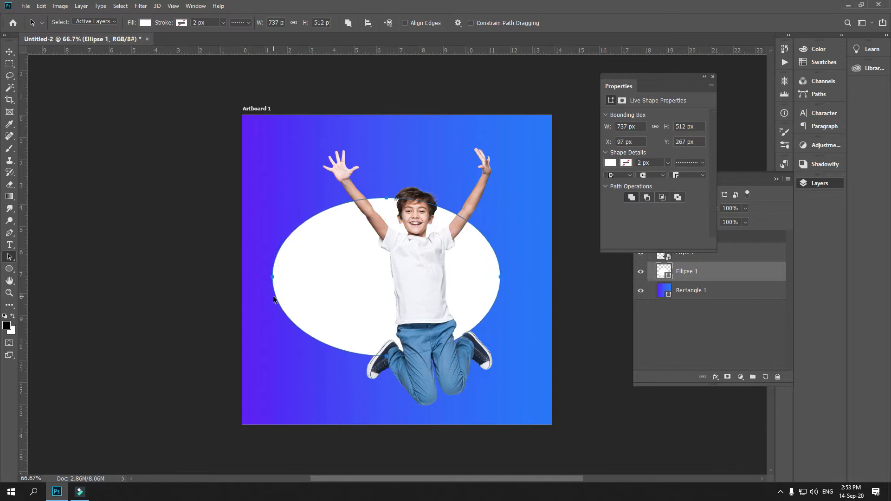
pyautogui.moveTo(388, 218); pyautogui.dragTo(384, 200)
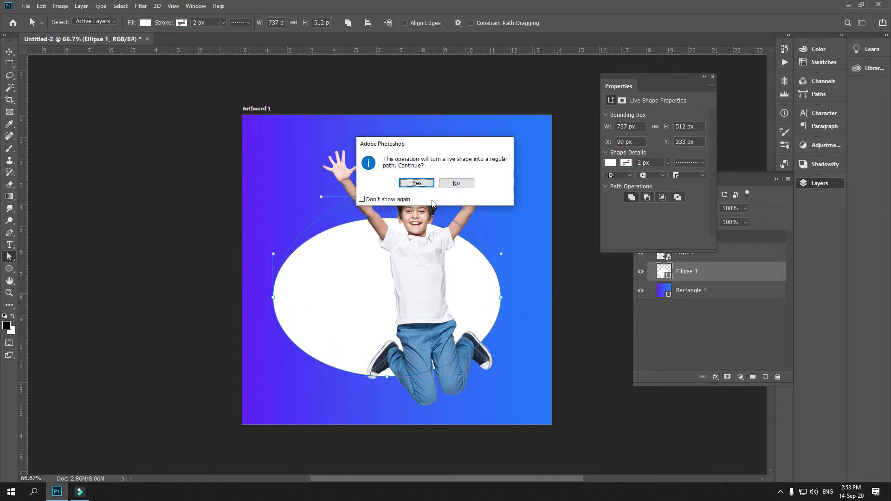
pyautogui.click(417, 183)
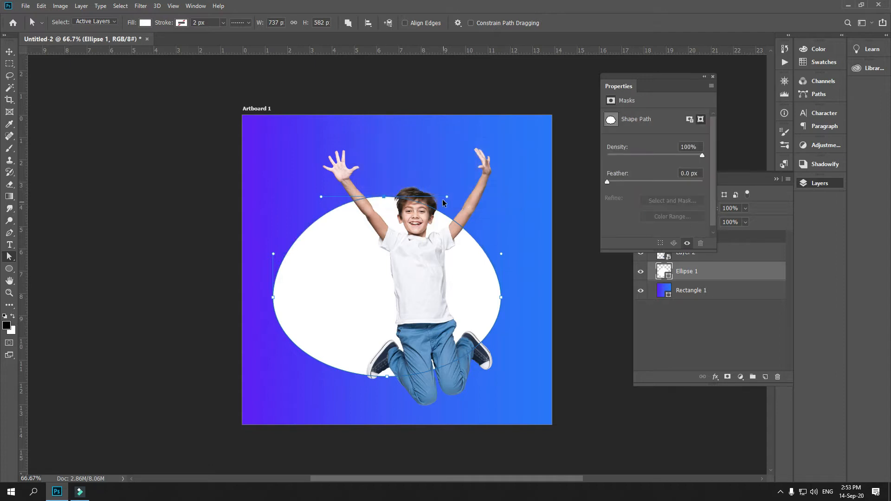
# Bend the white shape into a blob by moving its top anchor down and left, its left anchor inward and its bottom anchor up.
pyautogui.moveTo(448, 205); pyautogui.dragTo(379, 239)
pyautogui.hotkey('ctrl', 'z')
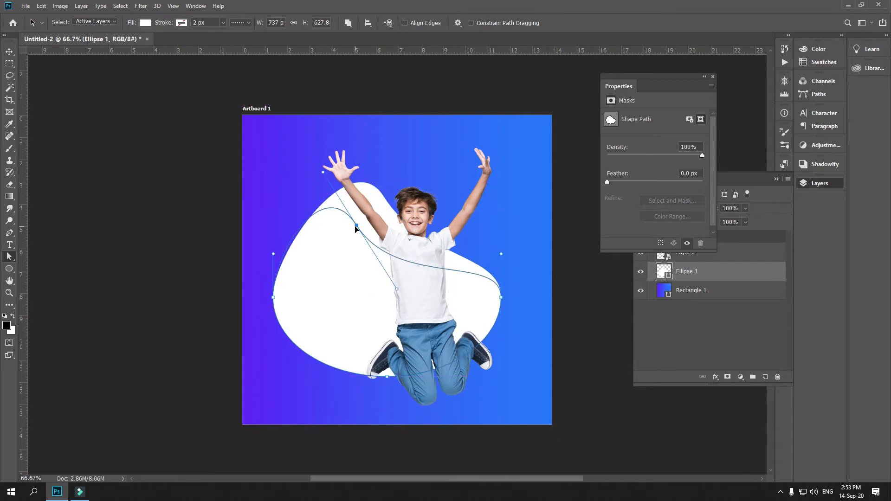
pyautogui.moveTo(273, 298); pyautogui.dragTo(289, 278)
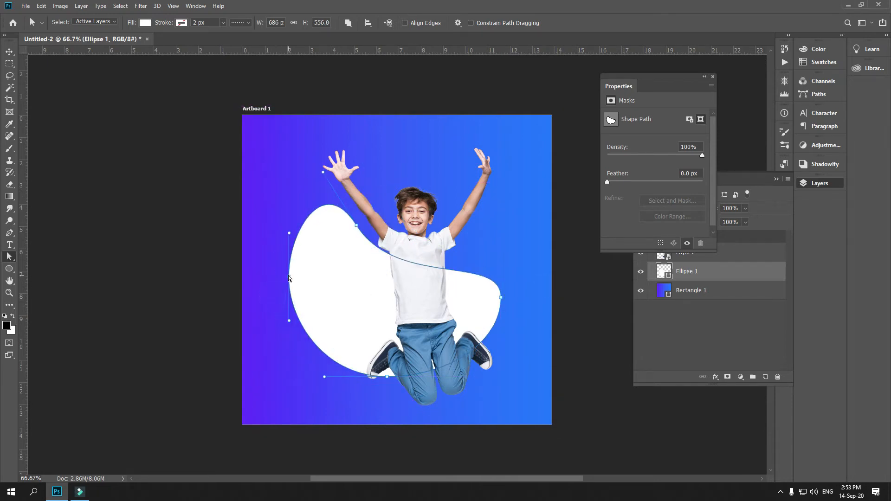
pyautogui.moveTo(390, 382); pyautogui.dragTo(332, 352)
pyautogui.click(354, 330)
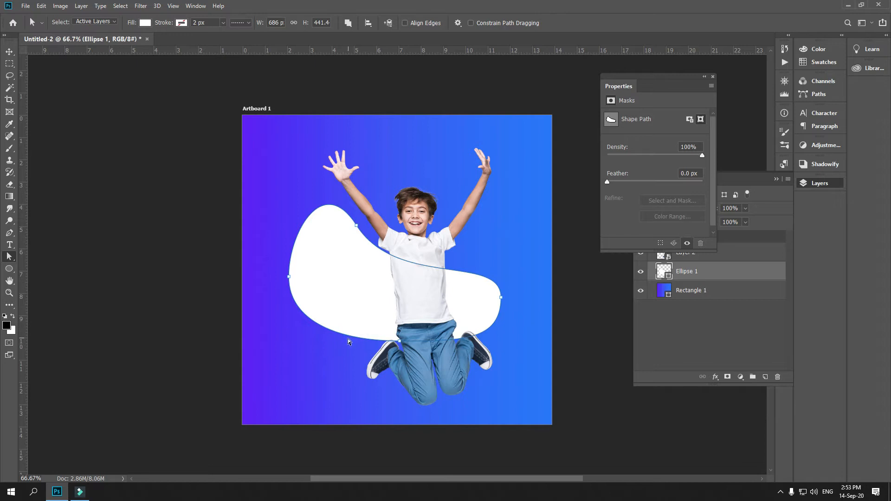
# Reshape the blob's lower edge with the bottom anchor and its handles, and raise the anchor on its right side.
pyautogui.click(399, 342)
pyautogui.moveTo(336, 342); pyautogui.dragTo(329, 382)
pyautogui.moveTo(402, 343); pyautogui.dragTo(441, 347)
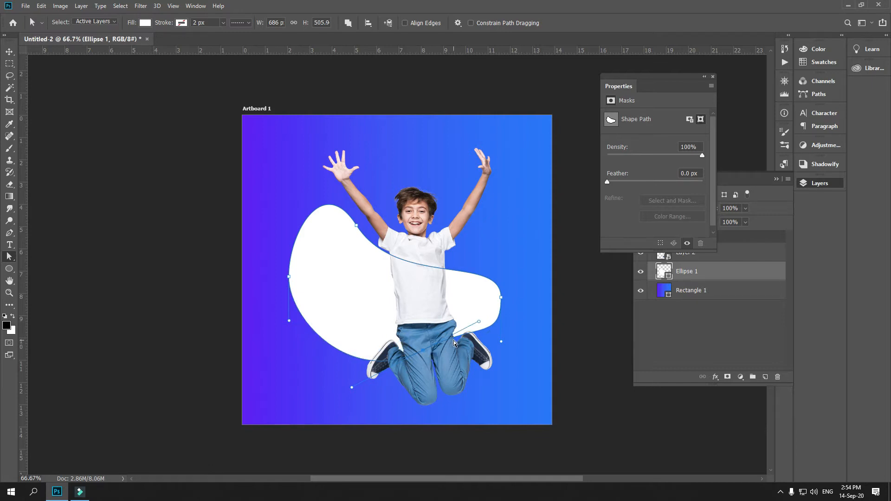
pyautogui.moveTo(500, 300); pyautogui.dragTo(494, 300)
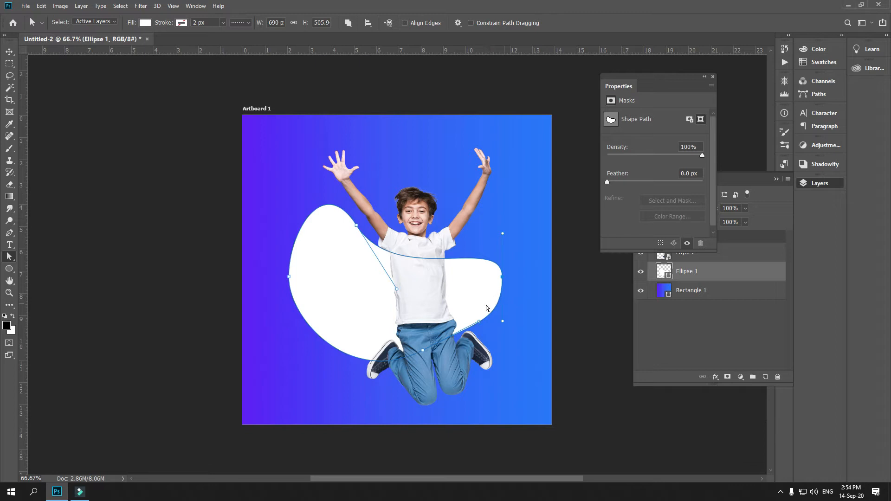
pyautogui.moveTo(481, 324); pyautogui.dragTo(422, 367)
pyautogui.click(422, 358)
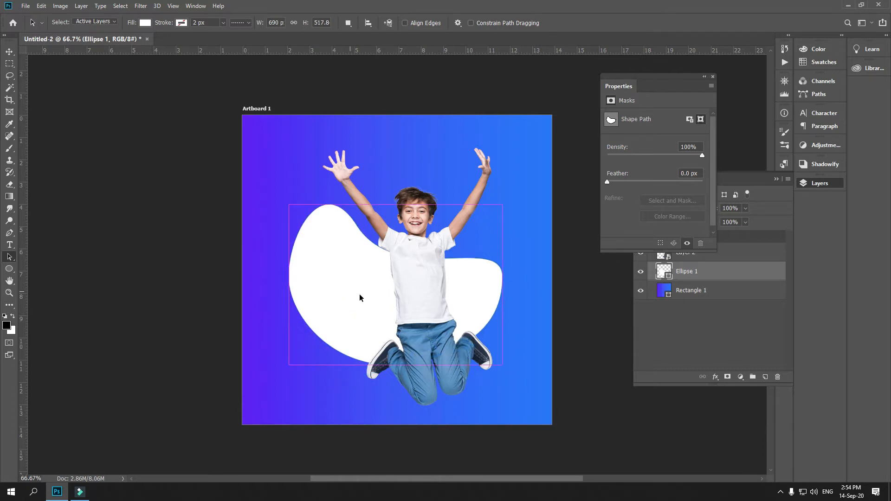
pyautogui.hotkey('ctrl', 't')
pyautogui.press('Escape')
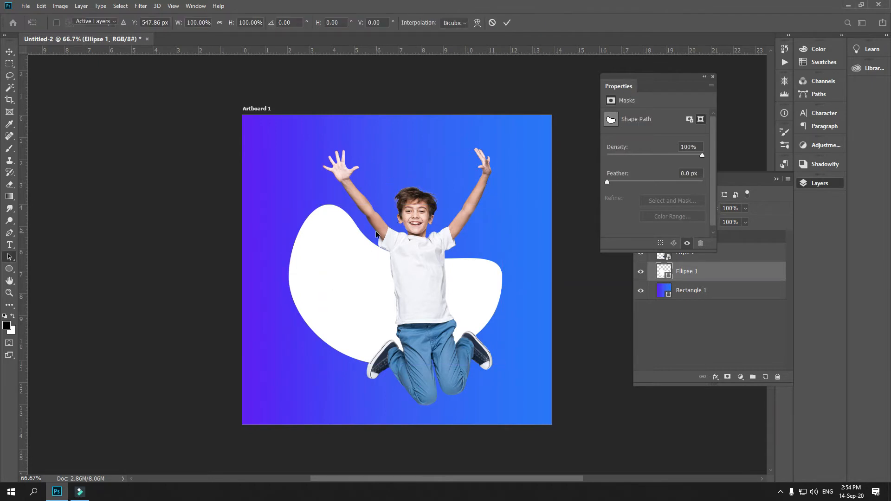
# Move the blob's upper anchor to the boy's face and angle its handles so the top edge slopes down to the right.
pyautogui.press('a')
pyautogui.click(371, 246)
pyautogui.moveTo(357, 228); pyautogui.dragTo(433, 271)
pyautogui.moveTo(437, 279); pyautogui.dragTo(462, 231)
pyautogui.moveTo(338, 200); pyautogui.dragTo(325, 218)
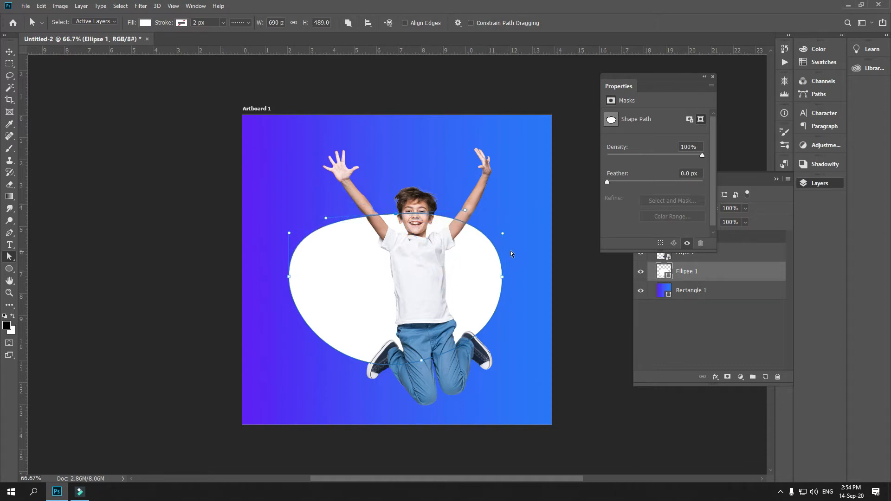
pyautogui.moveTo(466, 211); pyautogui.dragTo(472, 250)
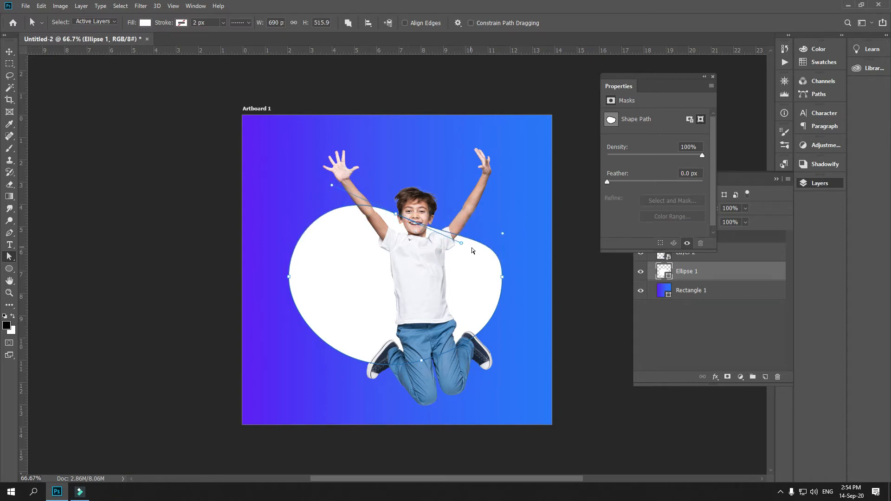
# Lower the blob's top and right anchors, and adjust the bottom anchor and its handle to narrow the right end.
pyautogui.moveTo(399, 217); pyautogui.dragTo(377, 231)
pyautogui.moveTo(502, 279); pyautogui.dragTo(500, 297)
pyautogui.click(427, 363)
pyautogui.click(491, 310)
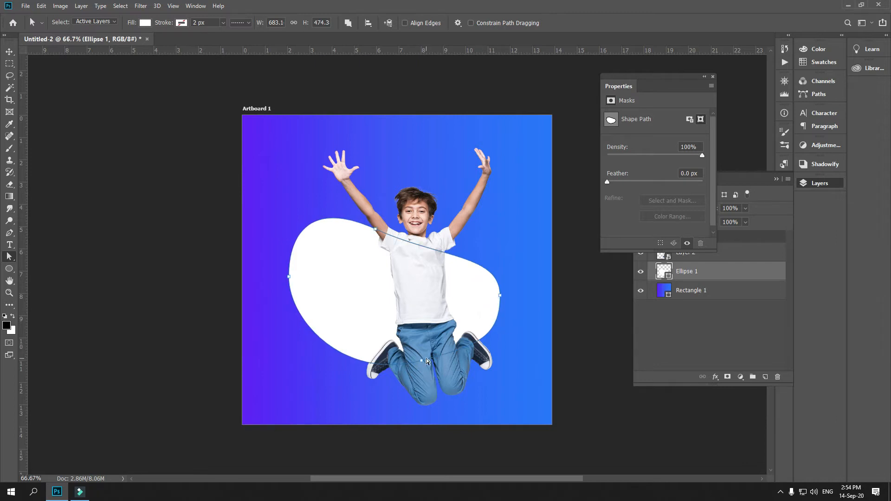
pyautogui.moveTo(422, 364); pyautogui.dragTo(422, 337)
pyautogui.moveTo(346, 357); pyautogui.dragTo(347, 398)
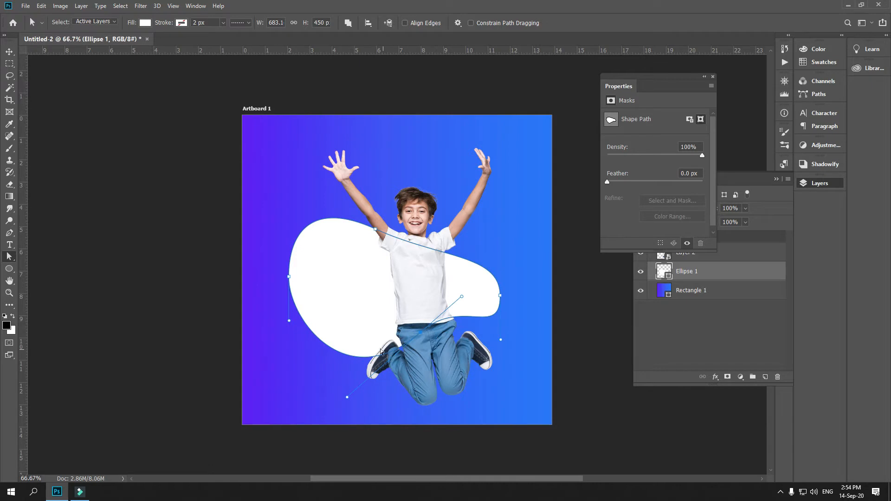
pyautogui.moveTo(423, 335); pyautogui.dragTo(426, 349)
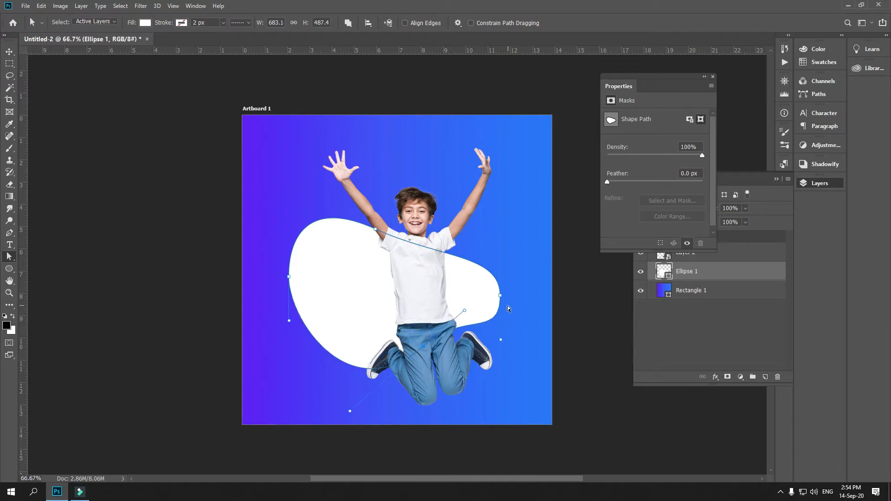
# Widen the blob's right end to a shape about 702 by 510 px and move it up and left behind the boy.
pyautogui.moveTo(379, 232); pyautogui.dragTo(529, 228)
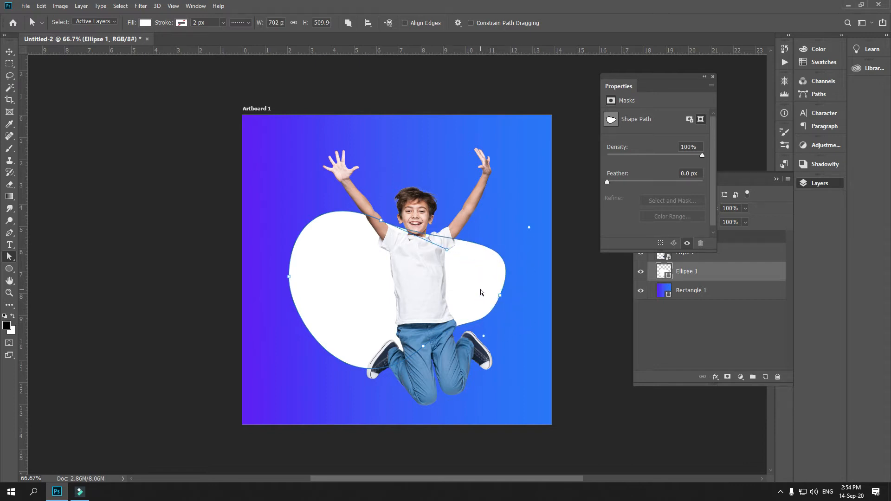
pyautogui.click(16, 52)
pyautogui.moveTo(490, 292); pyautogui.dragTo(469, 281)
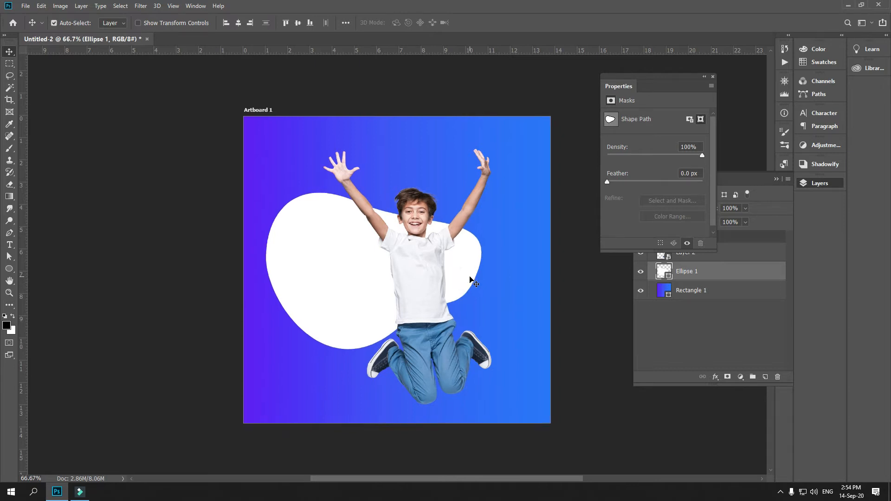
# Add a black Lorem Ipsum text layer in the Hey Kiddo demo font and place it over the white blob.
pyautogui.hotkey('ctrl', '+')
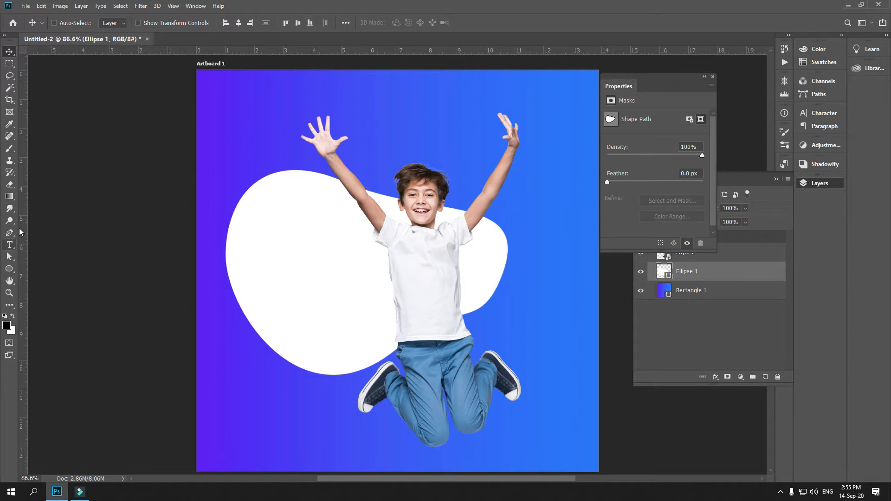
pyautogui.click(8, 246)
pyautogui.click(257, 119)
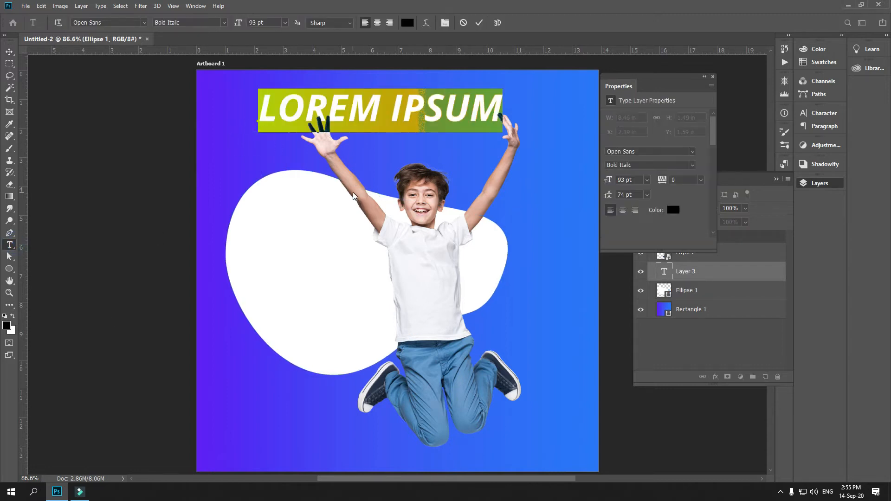
pyautogui.hotkey('ctrl', 'a')
pyautogui.click(114, 22)
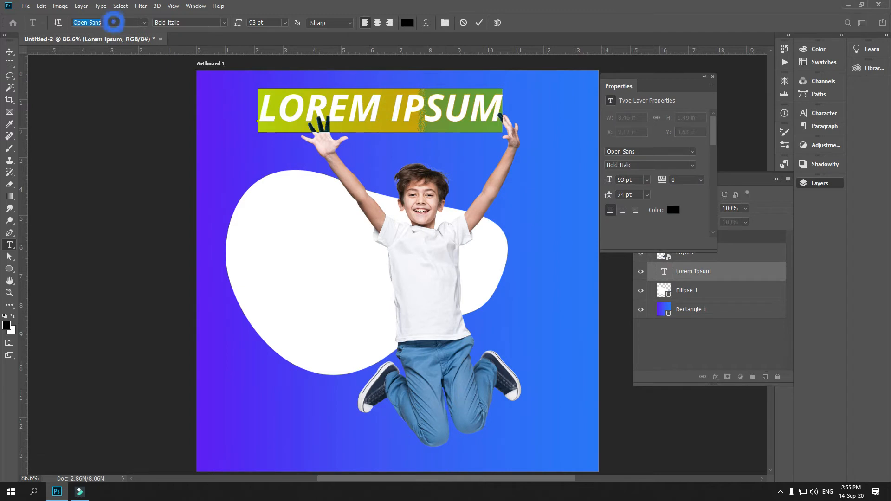
pyautogui.write('hey')
pyautogui.press('Return')
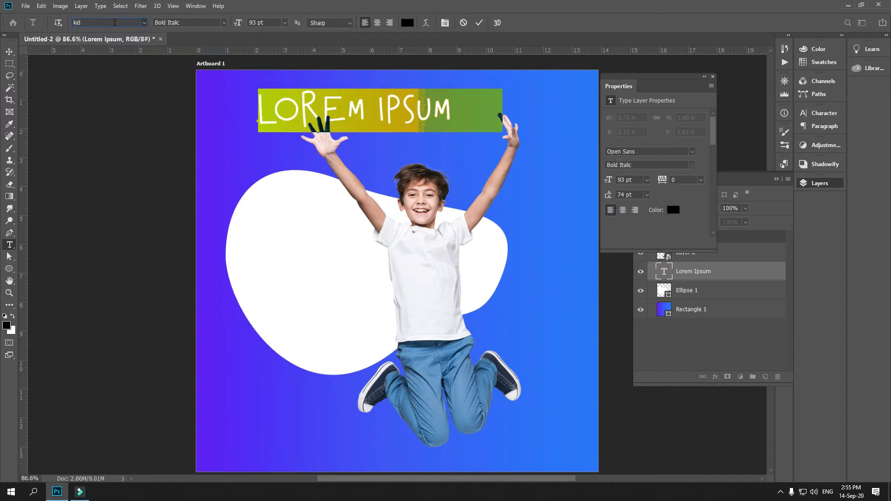
pyautogui.click(349, 99)
pyautogui.moveTo(385, 111); pyautogui.dragTo(354, 253)
pyautogui.hotkey('ctrl', 'Return')
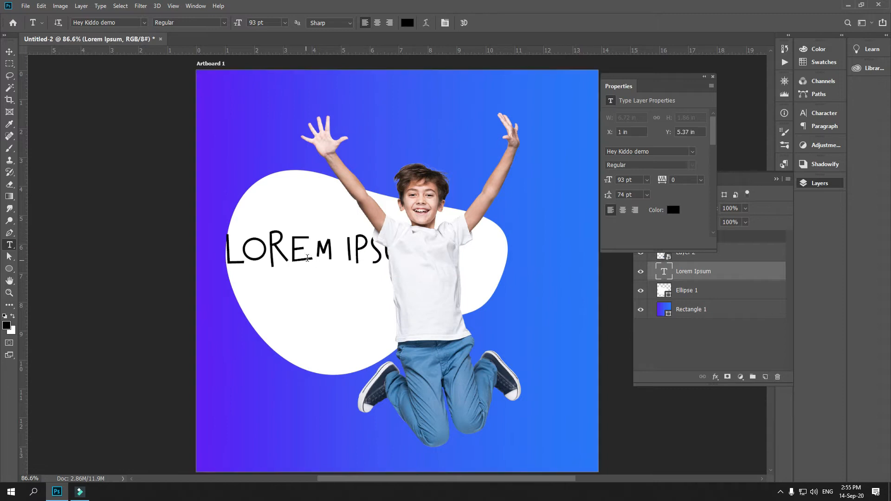
# Set the placeholder text's size to 85 pt and replace its wording with "school".
pyautogui.click(361, 246)
pyautogui.hotkey('ctrl', 'a')
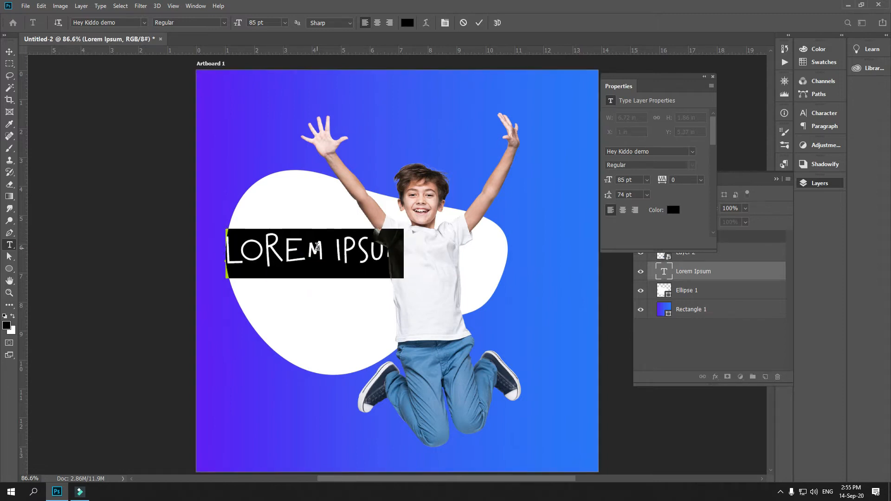
pyautogui.write('SCHOOL')
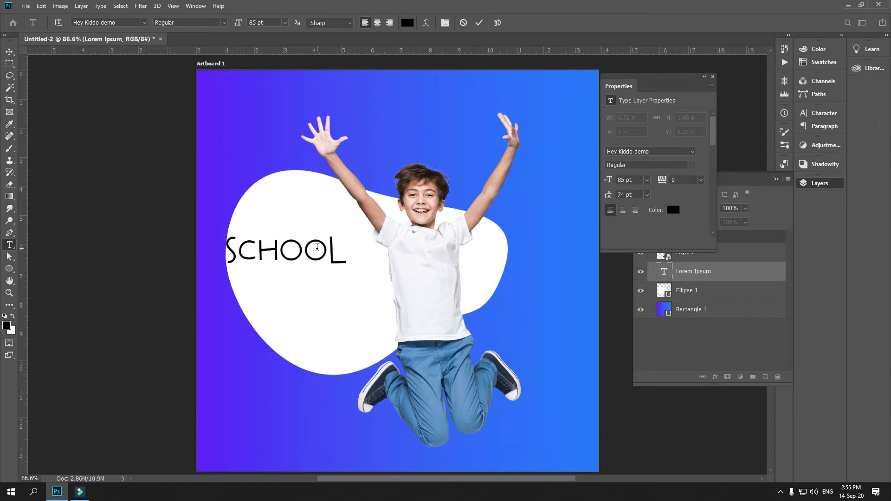
pyautogui.hotkey('ctrl', 'Return')
# Scale the "school" text up to about 100.67 pt inside the blob and duplicate it directly below.
pyautogui.press('v')
pyautogui.hotkey('ctrl', 't')
pyautogui.moveTo(350, 253); pyautogui.dragTo(347, 282)
pyautogui.press('Return')
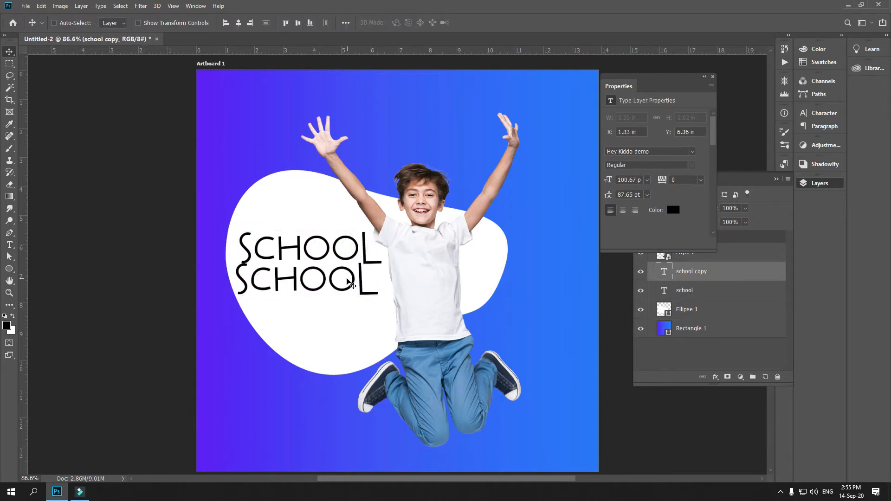
# Change the duplicated text line to "admission" and reduce its font size to 82.91 pt.
pyautogui.doubleClick(348, 282)
pyautogui.write('ADMISSION')
pyautogui.hotkey('ctrl', 'a')
pyautogui.hotkey('ctrl', 'shift', ',')
pyautogui.hotkey('ctrl', 'shift', ',')
pyautogui.hotkey('ctrl', 'shift', ',')
pyautogui.hotkey('ctrl', 'shift', ',')
pyautogui.hotkey('ctrl', 'shift', ',')
pyautogui.hotkey('ctrl', 'shift', ',')
pyautogui.hotkey('ctrl', 'shift', ',')
pyautogui.hotkey('ctrl', 'shift', ',')
pyautogui.hotkey('ctrl', 'shift', ',')
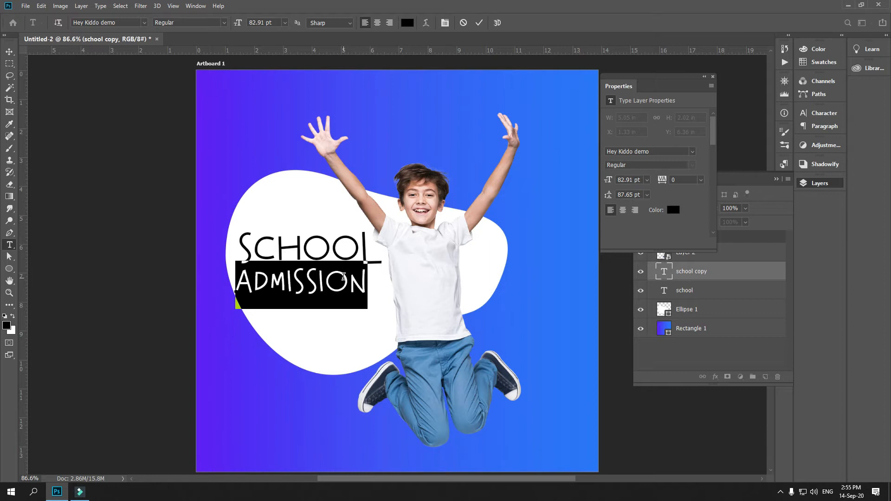
# Scale the "admission" text down to about 73.59 pt and fit it beneath "school".
pyautogui.hotkey('ctrl', 'Return')
pyautogui.hotkey('ctrl', 't')
pyautogui.moveTo(250, 282)
pyautogui.mouseDown()
pyautogui.moveTo(273, 282)
pyautogui.moveTo(253, 282)
pyautogui.mouseUp()
pyautogui.press('Return')
pyautogui.moveTo(318, 285); pyautogui.dragTo(359, 301)
pyautogui.press('t')
pyautogui.click(350, 304)
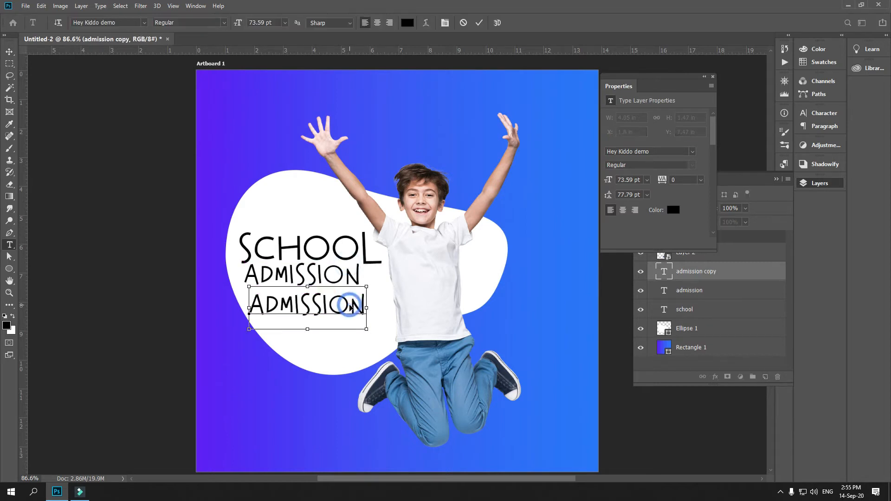
pyautogui.hotkey('ctrl', 'z')
# Duplicate the "school" text below "admission" and change the copy's wording to "open".
pyautogui.press('v')
pyautogui.moveTo(349, 243); pyautogui.dragTo(365, 307)
pyautogui.press('t')
pyautogui.doubleClick(348, 307)
pyautogui.write('O-E')
pyautogui.press('BackSpace')
pyautogui.press('BackSpace')
pyautogui.press('BackSpace')
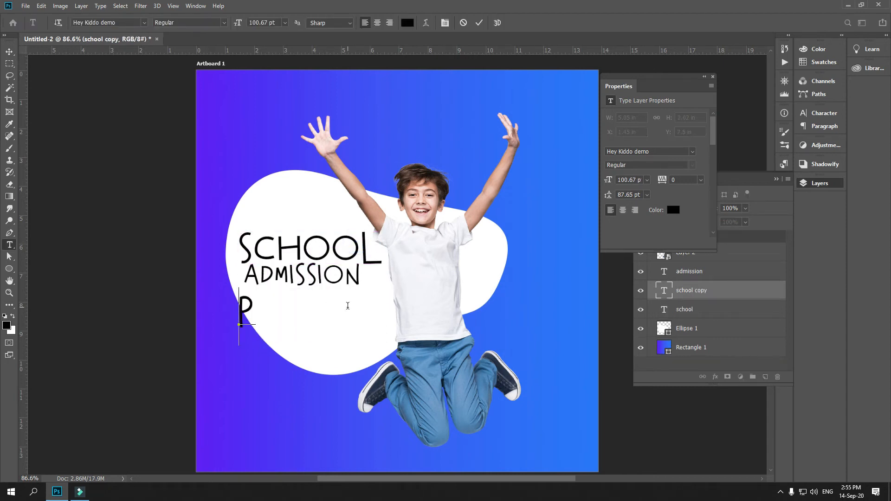
pyautogui.write('OPEN')
pyautogui.hotkey('ctrl', 'Return')
# Scale the "open" text to about 106.65 pt and position it below the right part of "admission".
pyautogui.press('v')
pyautogui.hotkey('ctrl', 't')
pyautogui.moveTo(324, 316); pyautogui.dragTo(374, 307)
pyautogui.press('Return')
pyautogui.hotkey('ctrl', 't')
pyautogui.press('Return')
pyautogui.press('Down')
pyautogui.press('Down')
pyautogui.press('Down')
pyautogui.press('Down')
pyautogui.press('Down')
pyautogui.press('Down')
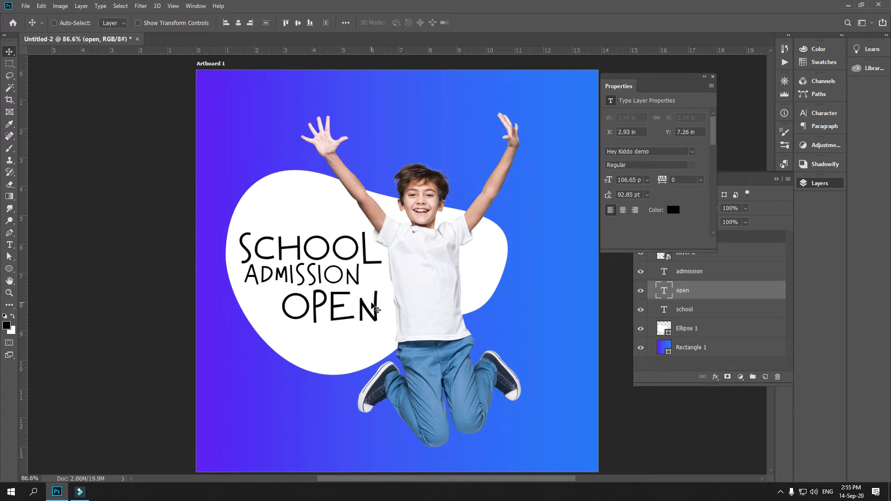
# Tighten the "admission" text's tracking to -40 at a font size of 71.49 pt.
pyautogui.press('t')
pyautogui.click(311, 295)
pyautogui.hotkey('ctrl', 'a')
pyautogui.hotkey('alt', 'Left')
pyautogui.hotkey('alt', 'Left')
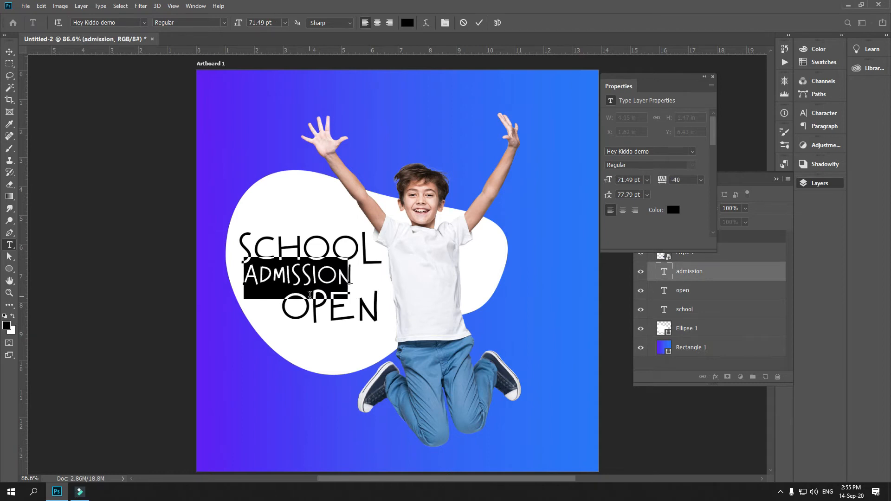
pyautogui.hotkey('ctrl', 'Return')
# Move the "admission" text right between the other two lines and scale it up to about 76.29 pt.
pyautogui.press('v')
pyautogui.moveTo(313, 303); pyautogui.dragTo(367, 300)
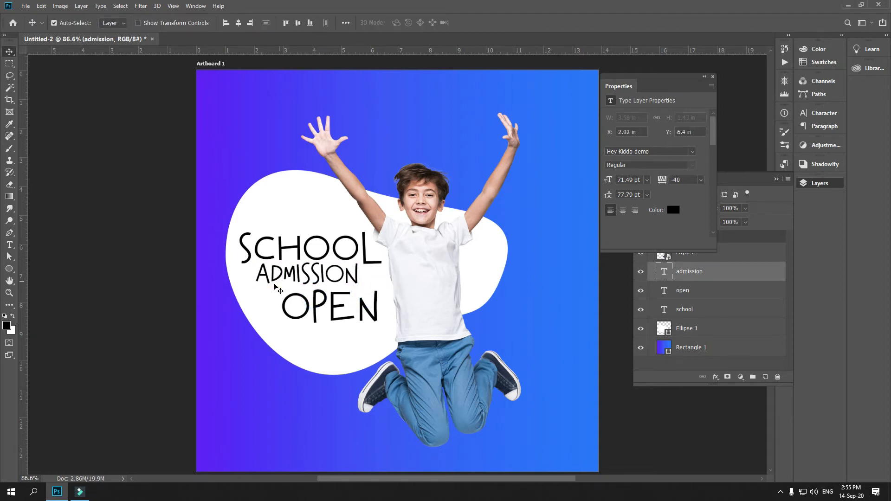
pyautogui.hotkey('ctrl', 't')
pyautogui.moveTo(255, 276); pyautogui.dragTo(249, 276)
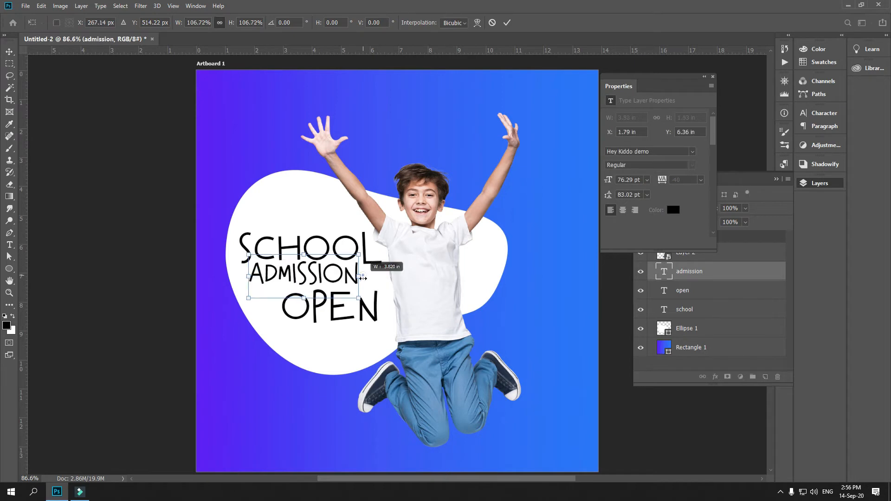
pyautogui.press('Return')
# Enlarge the "admission" text to about 80.45 pt and shrink the "open" text slightly to balance the lines.
pyautogui.hotkey('ctrl', 't')
pyautogui.moveTo(360, 276); pyautogui.dragTo(370, 312)
pyautogui.press('Return')
pyautogui.hotkey('ctrl', 't')
pyautogui.press('Return')
# Duplicate the "admission" text below "open" and set the copy's font to Open Sans Bold.
pyautogui.moveTo(345, 282); pyautogui.dragTo(346, 345)
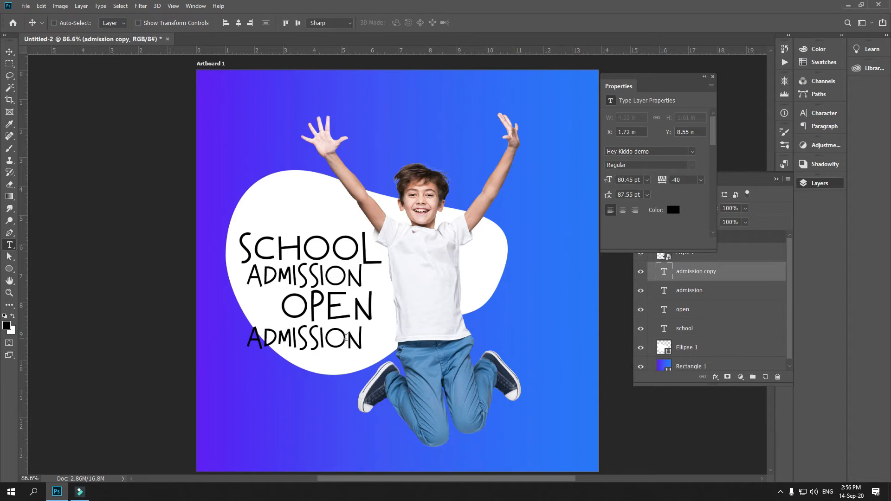
pyautogui.doubleClick(345, 336)
pyautogui.hotkey('ctrl', 'a')
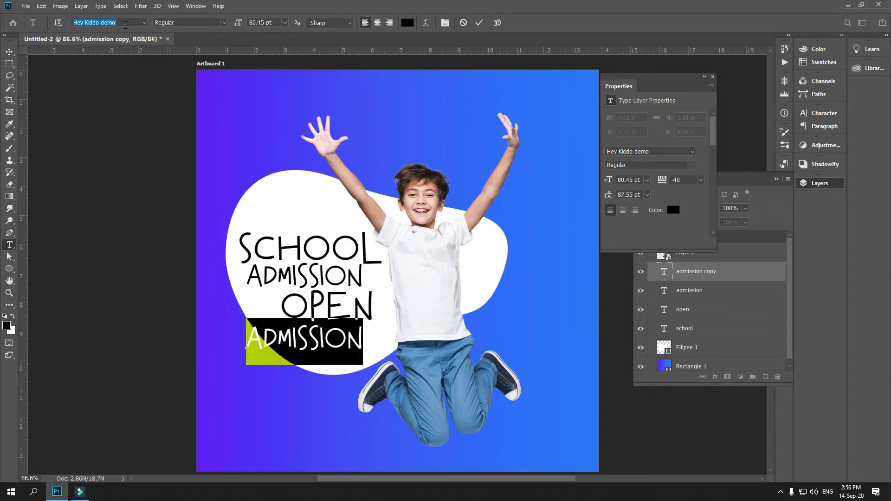
pyautogui.write('oep')
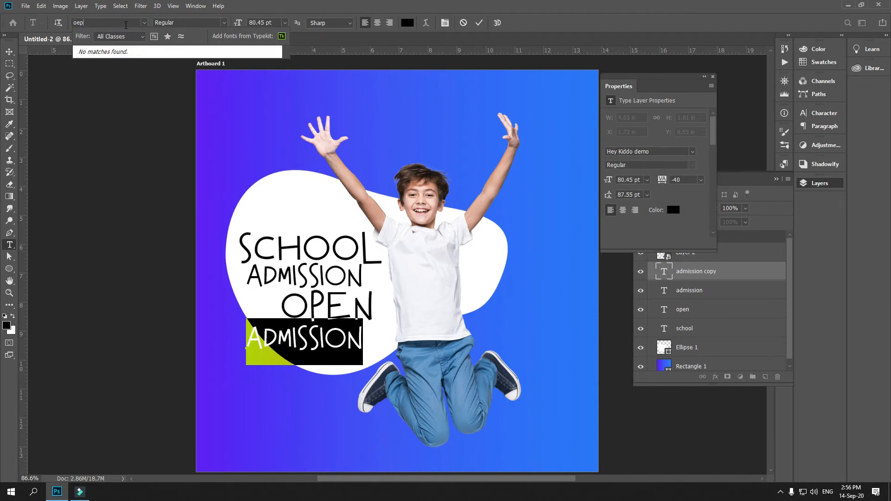
pyautogui.press('BackSpace')
pyautogui.press('BackSpace')
pyautogui.write('pe')
pyautogui.press('Down')
pyautogui.press('Down')
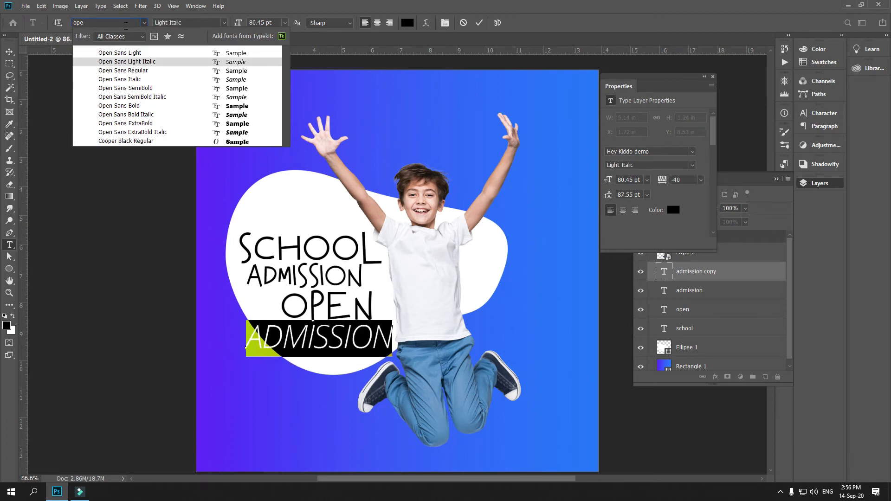
pyautogui.click(132, 105)
# Change the copied text to "2020" and scale it to about 72.31 pt beneath the right part of "open".
pyautogui.write('2020')
pyautogui.hotkey('ctrl', 'Return')
pyautogui.hotkey('ctrl', 't')
pyautogui.moveTo(316, 338)
pyautogui.mouseDown()
pyautogui.moveTo(398, 342)
pyautogui.moveTo(300, 342)
pyautogui.moveTo(339, 346)
pyautogui.moveTo(316, 346)
pyautogui.mouseUp()
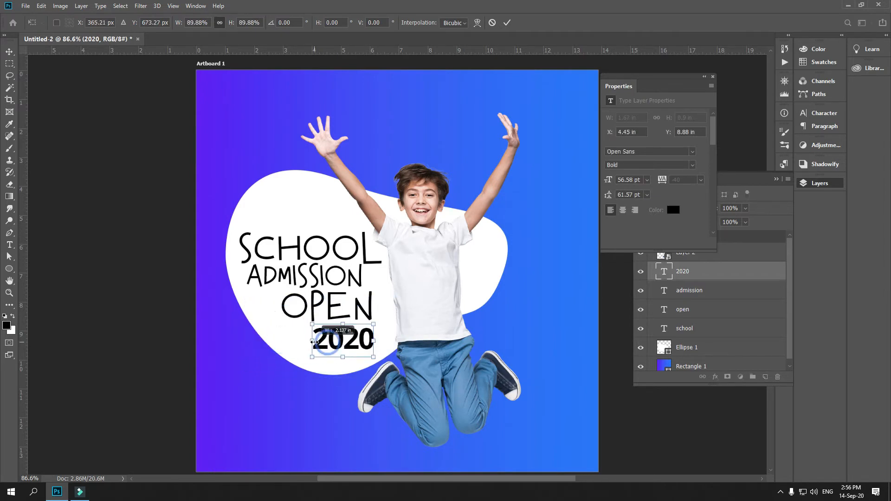
pyautogui.press('Return')
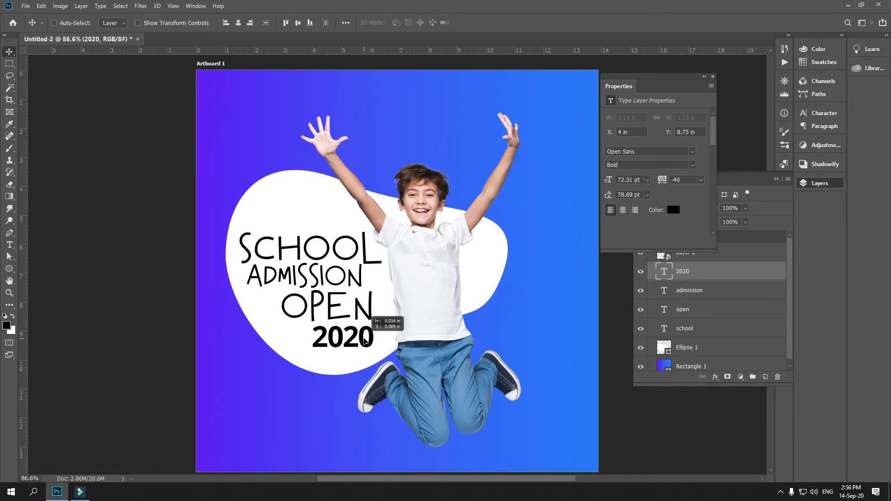
# Set the "2020" text's font style to Bold Italic.
pyautogui.doubleClick(362, 346)
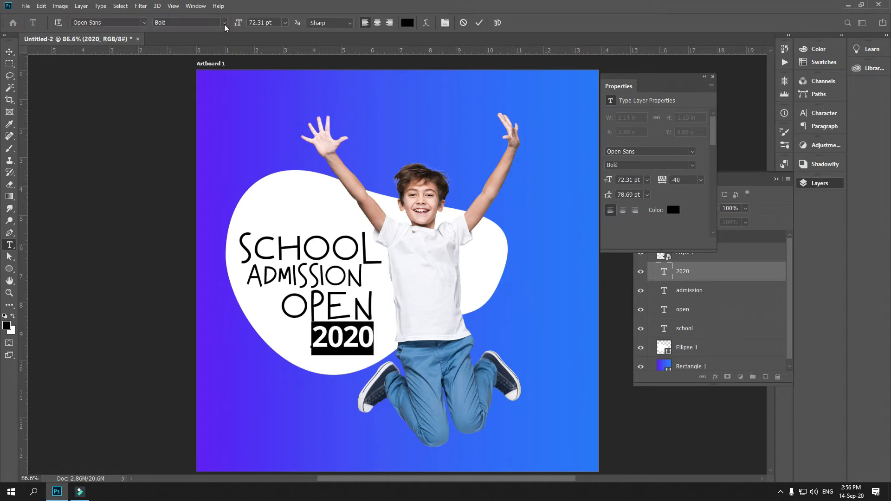
pyautogui.click(224, 24)
pyautogui.click(205, 94)
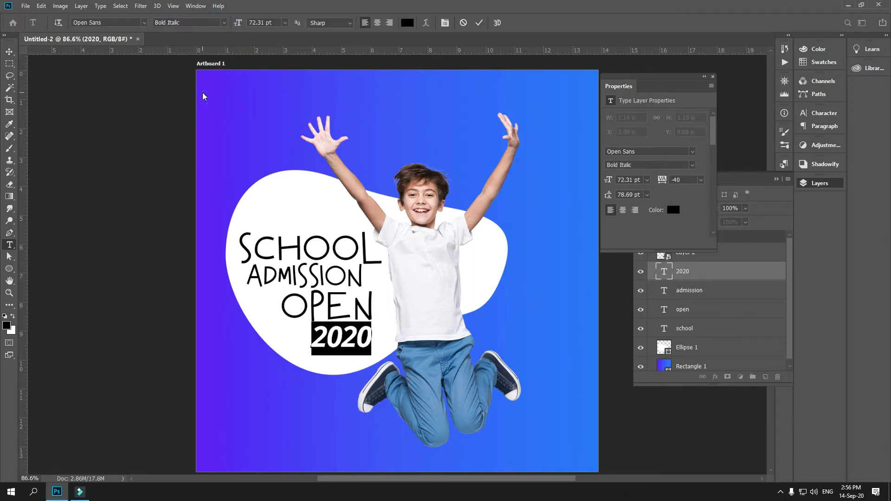
pyautogui.hotkey('ctrl', 'Return')
pyautogui.press('v')
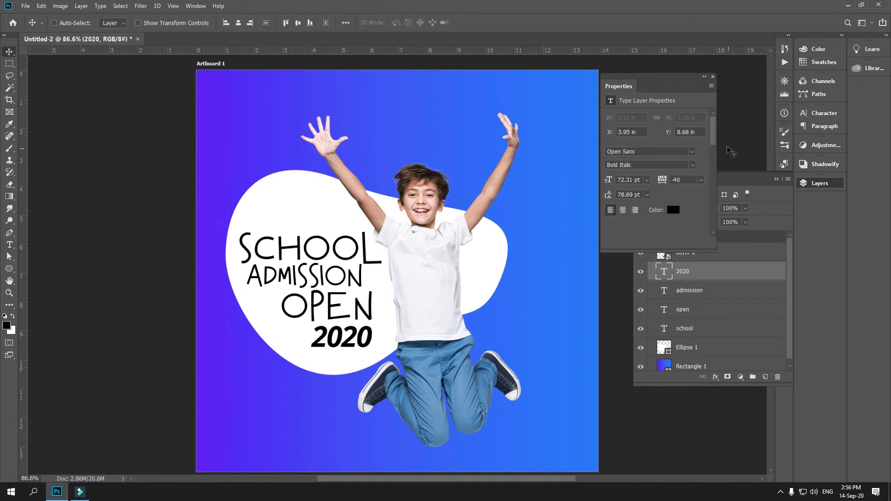
# Reduce the "2020" layer's fill to 0% with its opacity kept at 100%.
pyautogui.click(713, 77)
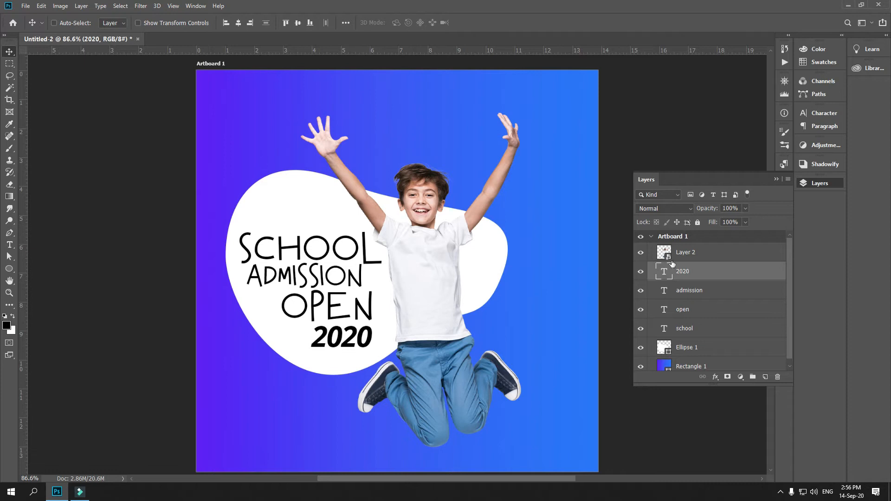
pyautogui.click(745, 222)
pyautogui.moveTo(746, 231); pyautogui.dragTo(702, 234)
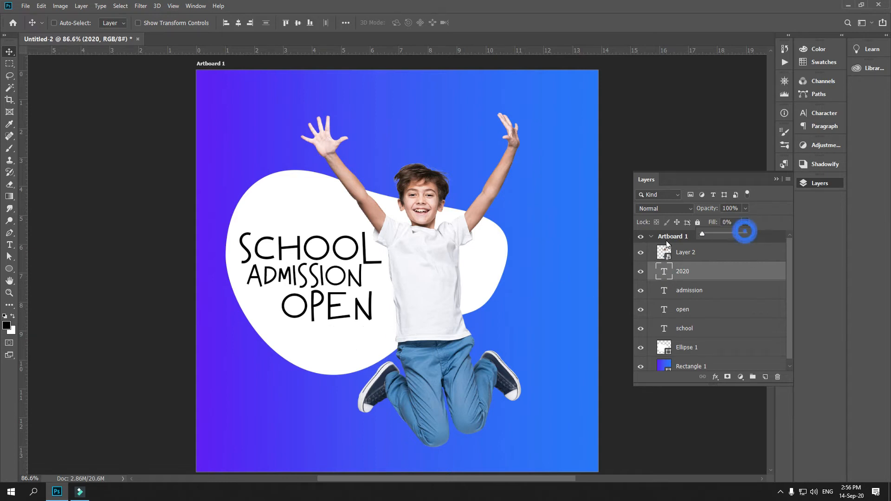
# Add a 3 px black outside stroke to the "2020" text and nudge it closer to "open".
pyautogui.click(715, 377)
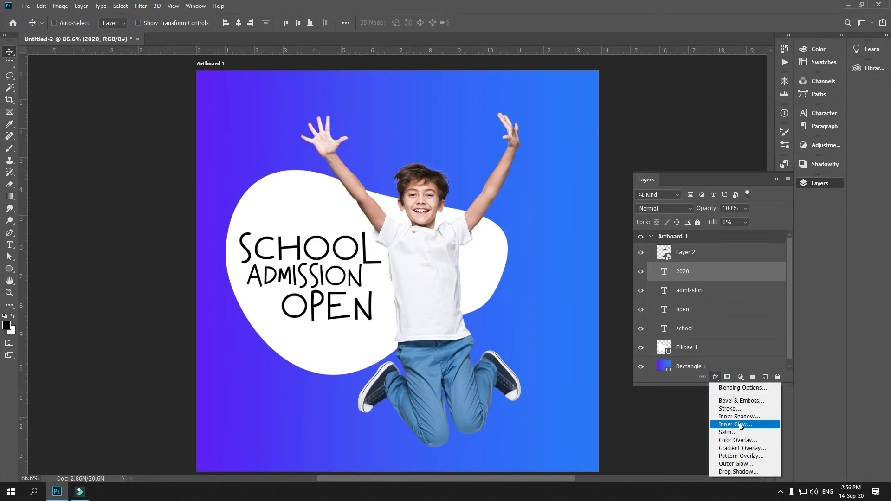
pyautogui.click(730, 409)
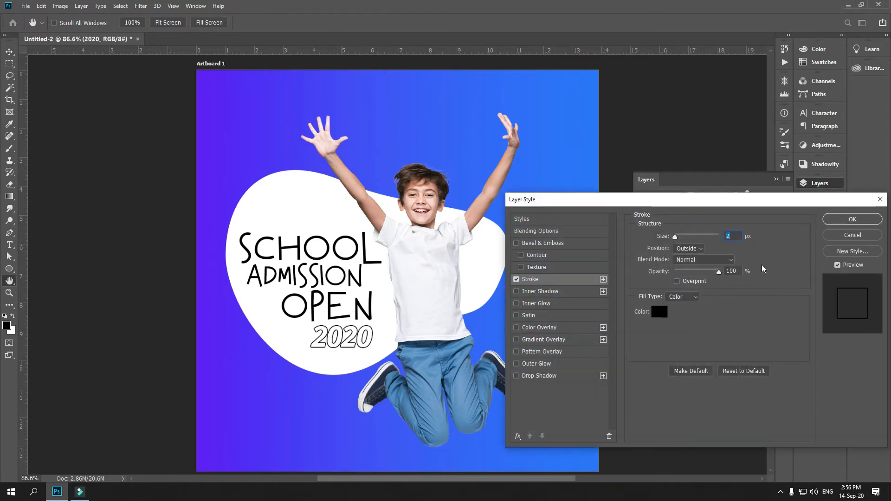
pyautogui.write('3')
pyautogui.press('Tab')
pyautogui.press('Return')
pyautogui.moveTo(323, 334); pyautogui.dragTo(356, 330)
pyautogui.hotkey('ctrl', 'z')
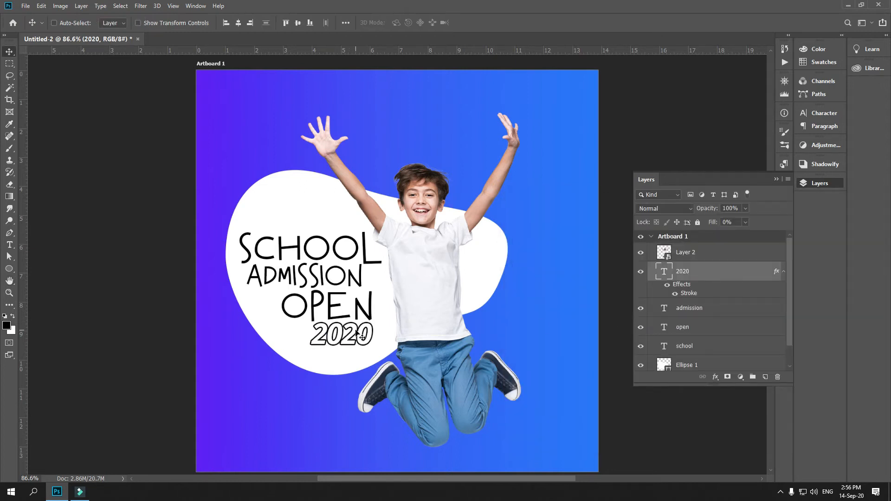
# Duplicate the "school" text to the upper part of the poster and change the copy to "now open for".
pyautogui.hotkey('ctrl', '-')
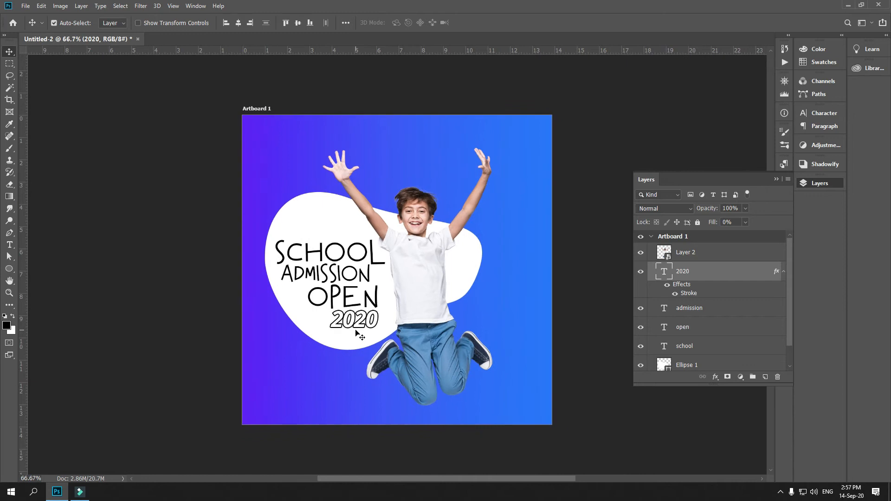
pyautogui.moveTo(346, 247); pyautogui.dragTo(469, 130)
pyautogui.press('t')
pyautogui.doubleClick(453, 130)
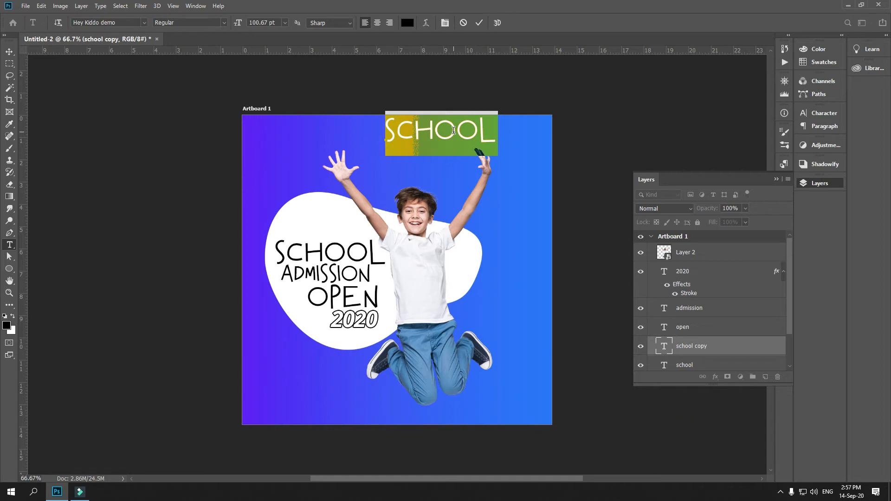
pyautogui.write('now open ')
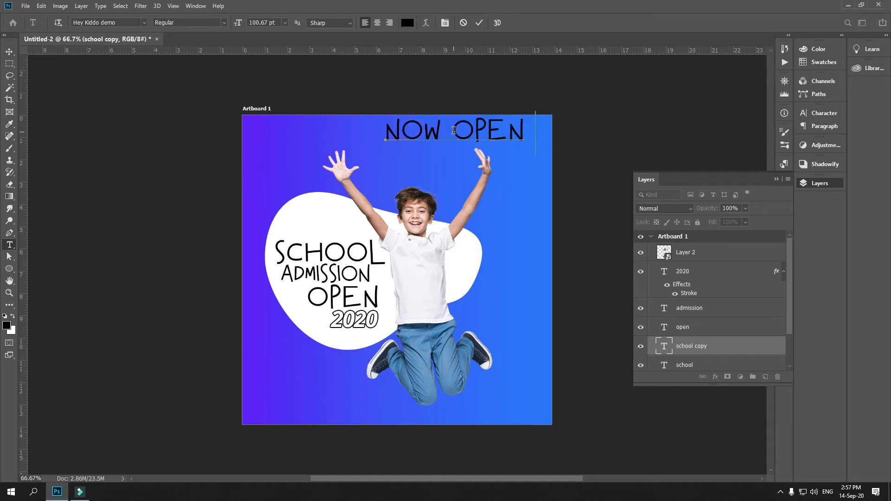
pyautogui.write('for')
# Shrink the "now open for" text to 65.02 pt and place it above the boy's head.
pyautogui.hotkey('ctrl', 'a')
pyautogui.hotkey('ctrl', 'shift', ',')
pyautogui.hotkey('ctrl', 'shift', ',')
pyautogui.hotkey('ctrl', 'shift', ',')
pyautogui.hotkey('ctrl', 'shift', ',')
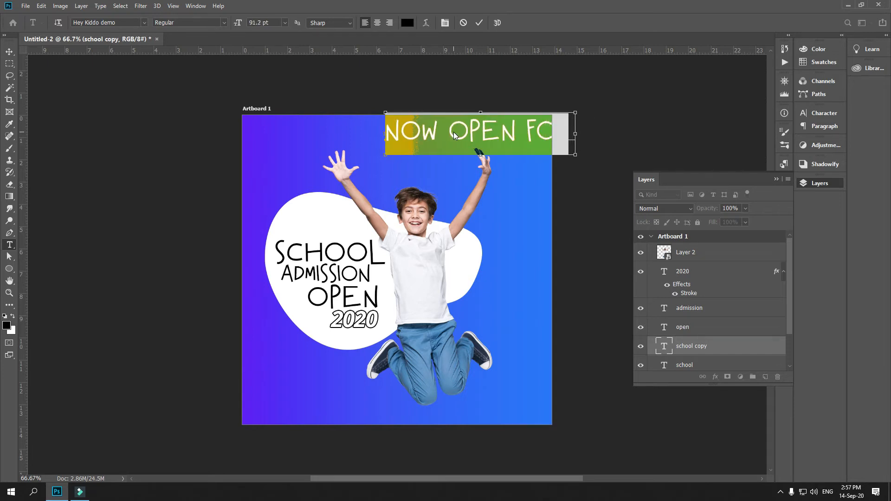
pyautogui.hotkey('ctrl', 'shift', ',')
pyautogui.hotkey('ctrl', 'shift', ',')
pyautogui.hotkey('ctrl', 'shift', ',')
pyautogui.hotkey('ctrl', 'shift', ',')
pyautogui.hotkey('ctrl', 'shift', ',')
pyautogui.hotkey('ctrl', 'shift', ',')
pyautogui.hotkey('ctrl', 'Return')
pyautogui.moveTo(454, 131); pyautogui.dragTo(416, 138)
pyautogui.hotkey('ctrl', 't')
pyautogui.moveTo(348, 140); pyautogui.dragTo(376, 140)
pyautogui.press('Return')
# Fine-tune the "now open for" line's size and position and shift the boy to the right beneath it.
pyautogui.press('t')
pyautogui.click(437, 143)
pyautogui.hotkey('ctrl', 'a')
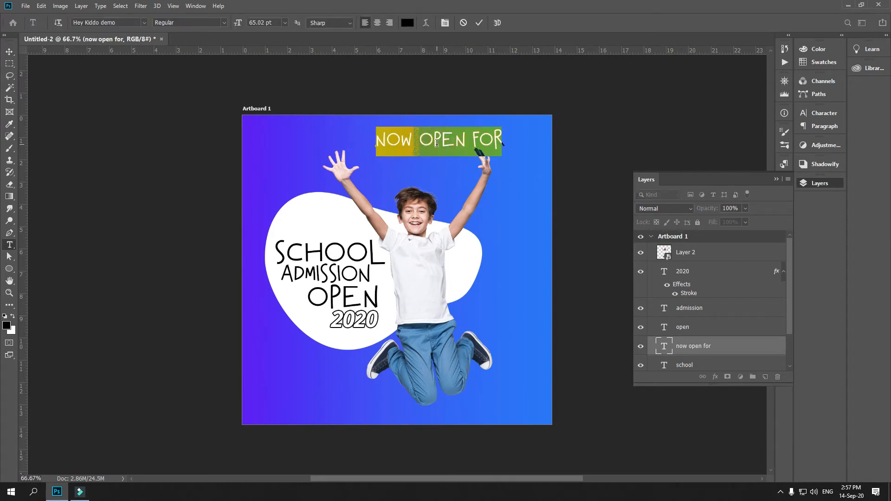
pyautogui.hotkey('ctrl', 'Return')
pyautogui.press('v')
pyautogui.moveTo(436, 143); pyautogui.dragTo(432, 145)
pyautogui.moveTo(418, 272); pyautogui.dragTo(440, 272)
# Duplicate the "now open for" line just below itself as center-aligned text at 58.23 pt.
pyautogui.moveTo(449, 134); pyautogui.dragTo(466, 153)
pyautogui.press('t')
pyautogui.click(459, 158)
pyautogui.hotkey('ctrl', 'a')
pyautogui.hotkey('ctrl', 'shift', ',')
pyautogui.hotkey('ctrl', 'shift', ',')
pyautogui.hotkey('ctrl', 'shift', ',')
pyautogui.hotkey('ctrl', 'shift', 'c')
pyautogui.click(459, 160)
# Change the duplicated line to "Registration!" and place it under "open for", scaled up very slightly.
pyautogui.write('R')
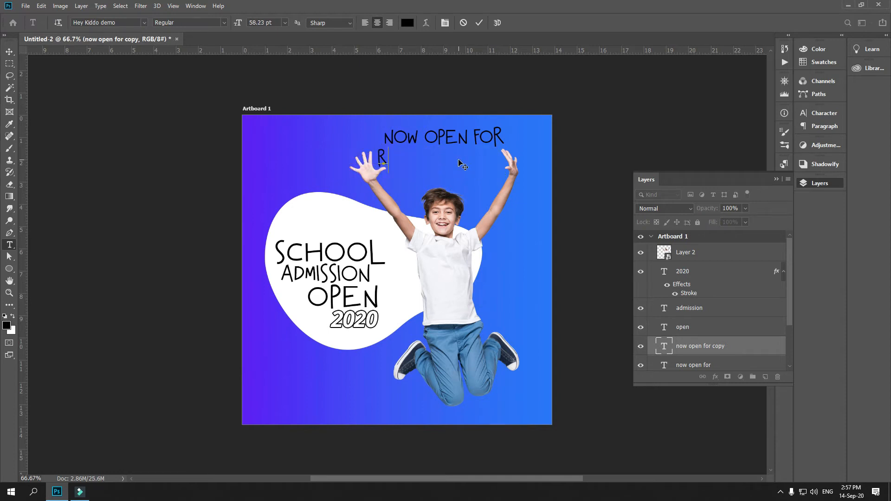
pyautogui.write('E')
pyautogui.press('BackSpace')
pyautogui.write('egistration!')
pyautogui.hotkey('ctrl', 'Return')
pyautogui.press('v')
pyautogui.moveTo(430, 162); pyautogui.dragTo(494, 164)
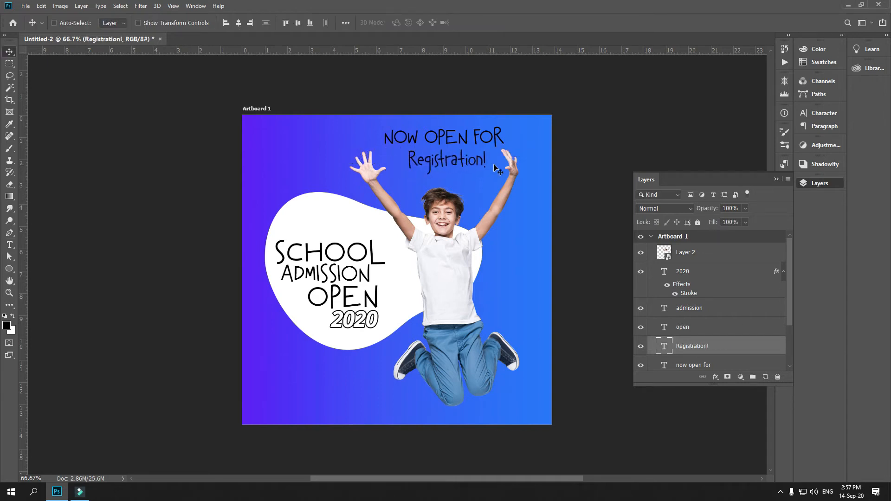
pyautogui.hotkey('ctrl', 't')
pyautogui.press('Return')
pyautogui.moveTo(437, 281); pyautogui.dragTo(432, 265)
pyautogui.hotkey('ctrl', 'z')
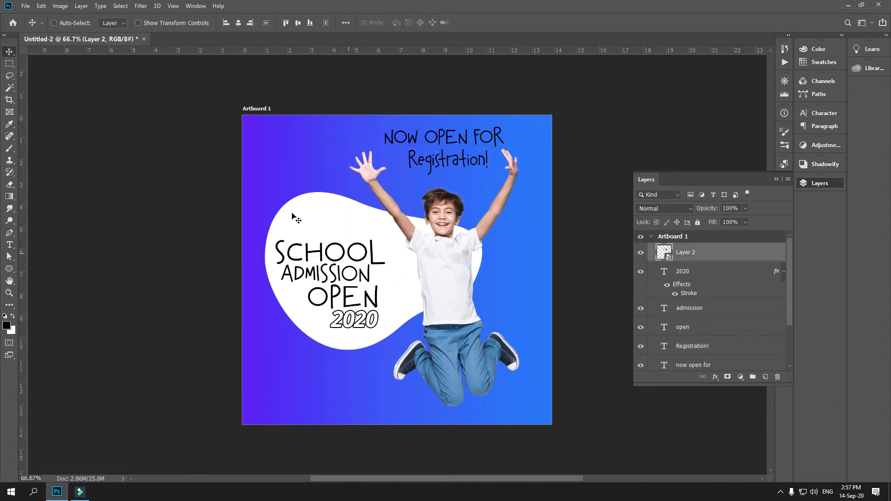
pyautogui.moveTo(306, 214); pyautogui.dragTo(290, 170)
pyautogui.hotkey('ctrl', 'z')
pyautogui.hotkey('ctrl', 'z')
# Reshape the white blob by pulling its lower anchor downward and its right and upper anchors upward with direct selection.
pyautogui.click(10, 256)
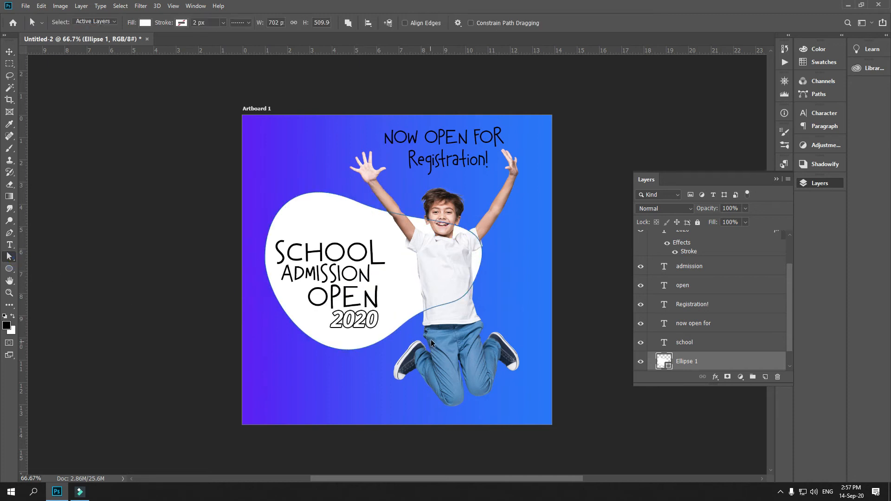
pyautogui.moveTo(422, 312); pyautogui.dragTo(418, 342)
pyautogui.hotkey('ctrl', 'z')
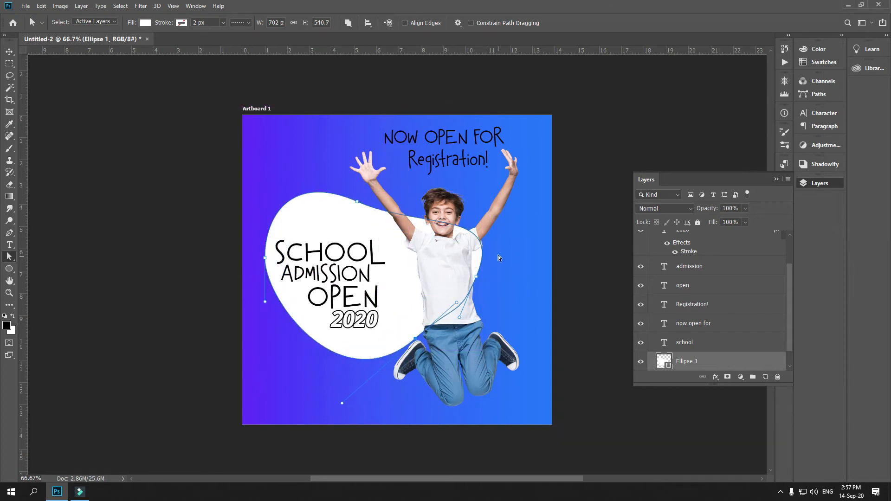
pyautogui.moveTo(477, 277); pyautogui.dragTo(480, 250)
pyautogui.moveTo(361, 204); pyautogui.dragTo(358, 195)
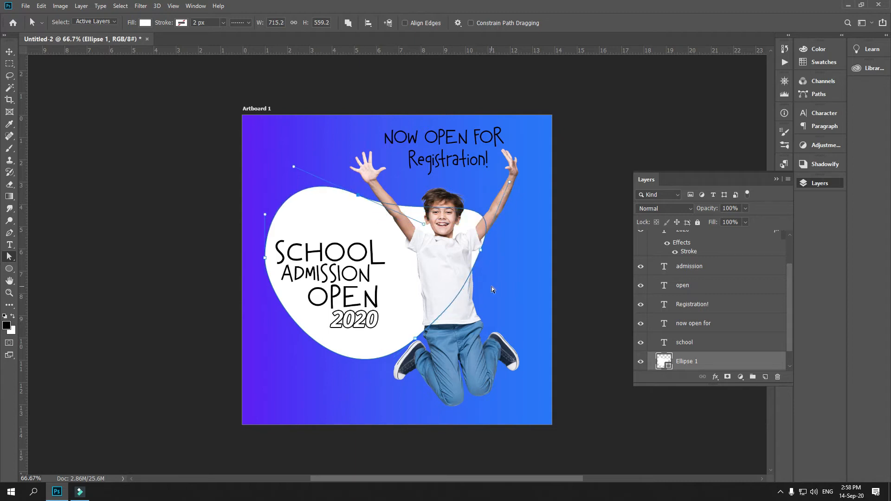
pyautogui.moveTo(417, 339); pyautogui.dragTo(424, 343)
# Scale the white blob to about 112.7% and shift it up and right behind the boy.
pyautogui.press('v')
pyautogui.hotkey('ctrl', 't')
pyautogui.click(435, 189)
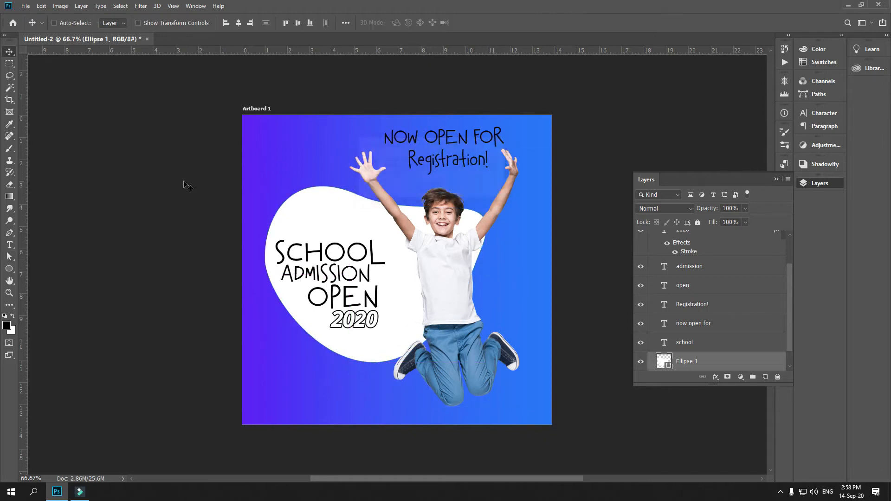
pyautogui.click(18, 48)
pyautogui.hotkey('ctrl', 't')
pyautogui.moveTo(486, 274); pyautogui.dragTo(505, 274)
pyautogui.moveTo(464, 280); pyautogui.dragTo(488, 269)
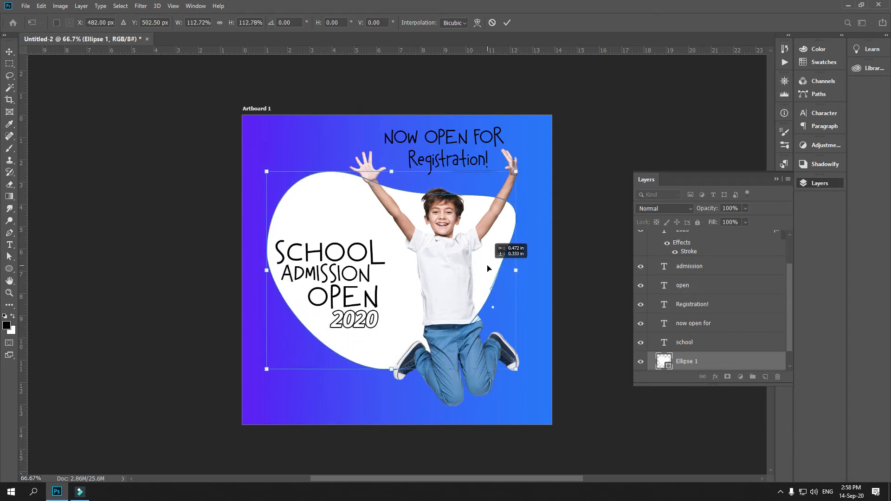
pyautogui.press('Return')
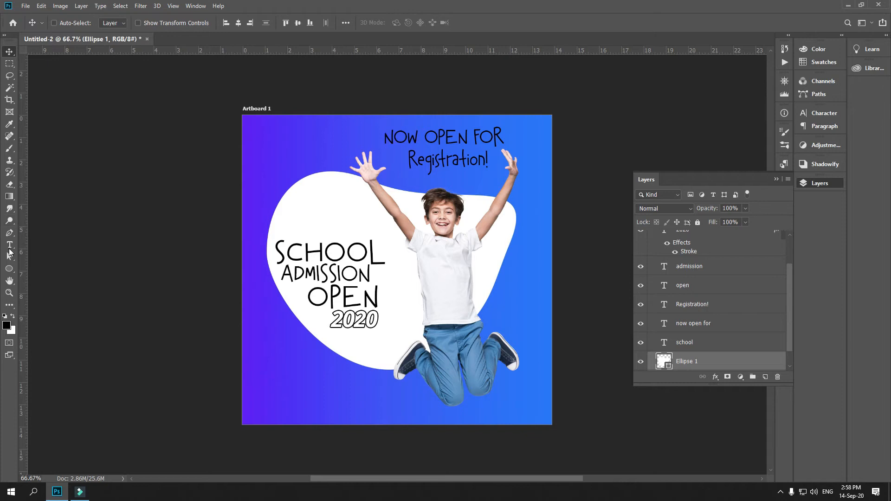
# Raise the blob's lower anchor behind the boy's waist and adjust the curve handle on its right side.
pyautogui.click(10, 232)
pyautogui.moveTo(444, 349); pyautogui.dragTo(446, 322)
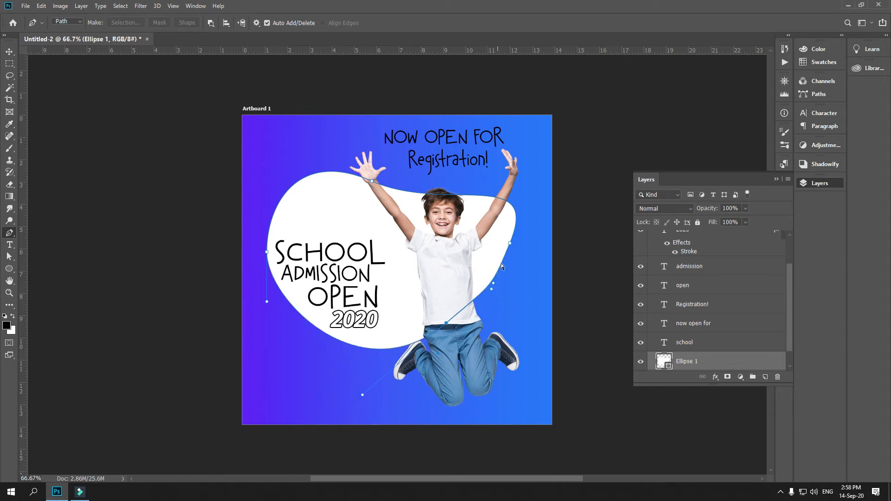
pyautogui.moveTo(510, 243); pyautogui.dragTo(511, 230)
pyautogui.hotkey('ctrl', 'z')
pyautogui.moveTo(492, 291); pyautogui.dragTo(493, 278)
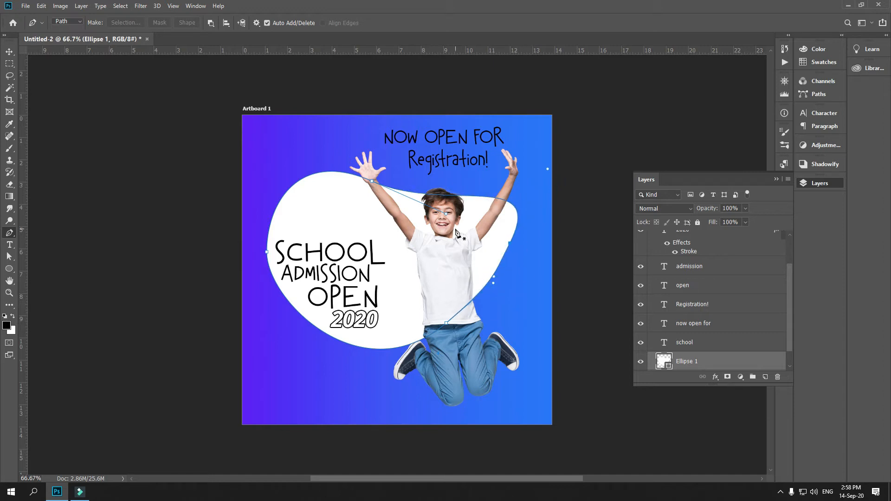
# Rotate the white blob clockwise, scale it down and reposition it behind the lettering and the boy.
pyautogui.hotkey('ctrl', 't')
pyautogui.moveTo(532, 267); pyautogui.dragTo(514, 296)
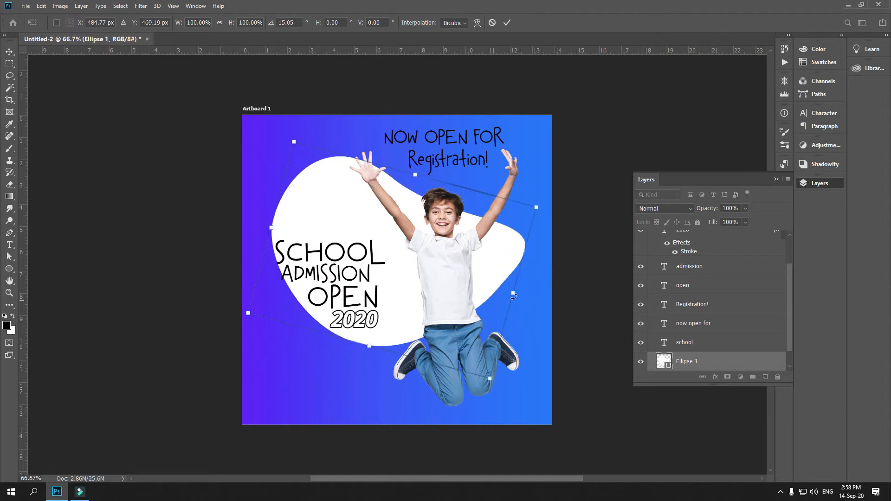
pyautogui.moveTo(495, 265); pyautogui.dragTo(484, 282)
pyautogui.moveTo(530, 331); pyautogui.dragTo(526, 340)
pyautogui.moveTo(485, 303)
pyautogui.mouseDown()
pyautogui.moveTo(489, 319)
pyautogui.moveTo(473, 314)
pyautogui.mouseUp()
pyautogui.moveTo(460, 278)
pyautogui.mouseDown()
pyautogui.moveTo(469, 285)
pyautogui.moveTo(464, 276)
pyautogui.mouseUp()
pyautogui.press('Return')
pyautogui.moveTo(368, 254); pyautogui.dragTo(369, 255)
pyautogui.rightClick(360, 271)
pyautogui.click(391, 277)
pyautogui.rightClick(360, 276)
pyautogui.click(386, 291)
pyautogui.rightClick(367, 254)
pyautogui.click(388, 258)
pyautogui.rightClick(367, 255)
pyautogui.click(392, 267)
# Select the "school", "admission", "open" and "2020" text layers together.
pyautogui.rightClick(367, 258)
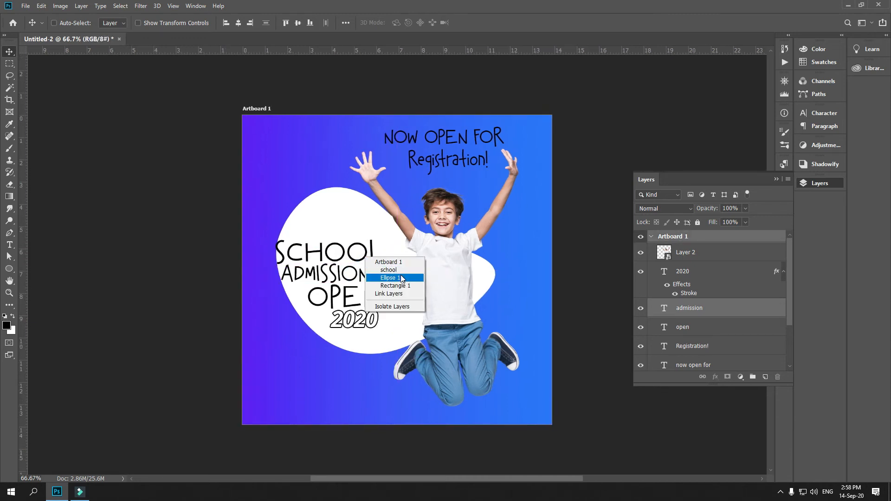
pyautogui.click(394, 270)
pyautogui.moveTo(362, 280); pyautogui.dragTo(360, 257)
pyautogui.hotkey('ctrl', 'z')
pyautogui.rightClick(362, 274)
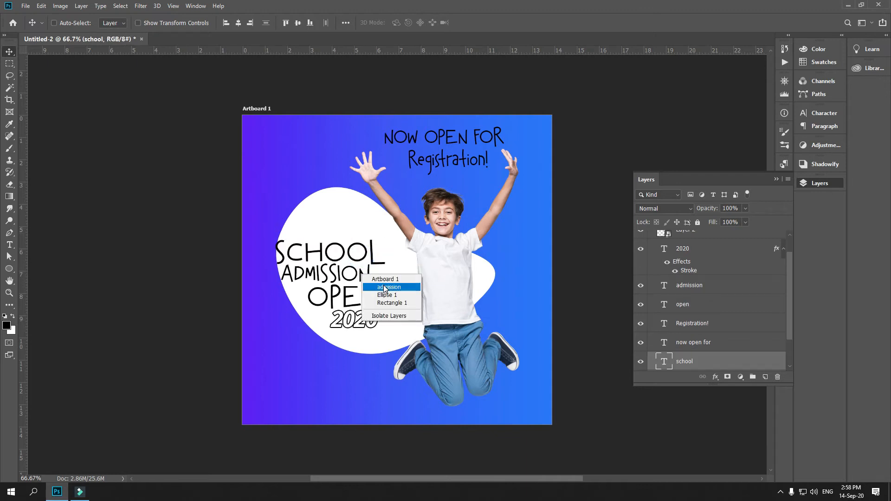
pyautogui.click(385, 287)
pyautogui.rightClick(367, 297)
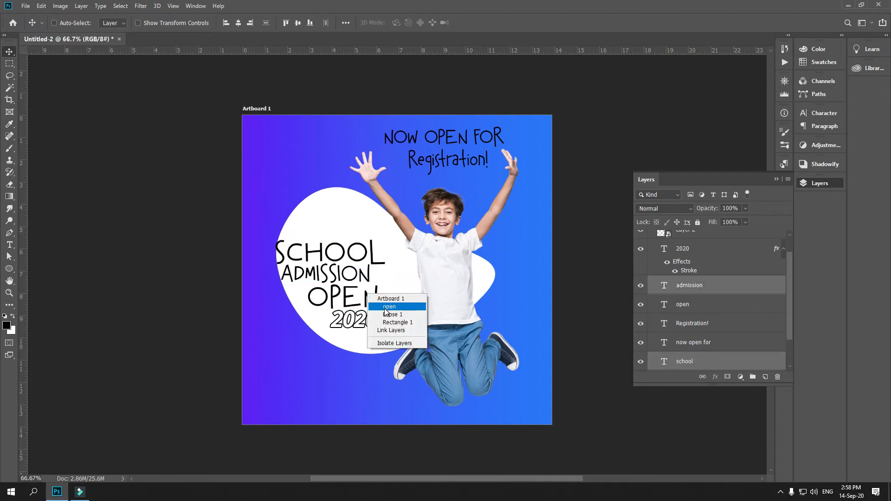
pyautogui.keyDown('shift'); pyautogui.click(382, 300); pyautogui.keyUp('shift')
pyautogui.rightClick(377, 324)
pyautogui.keyDown('shift'); pyautogui.click(384, 328); pyautogui.keyUp('shift')
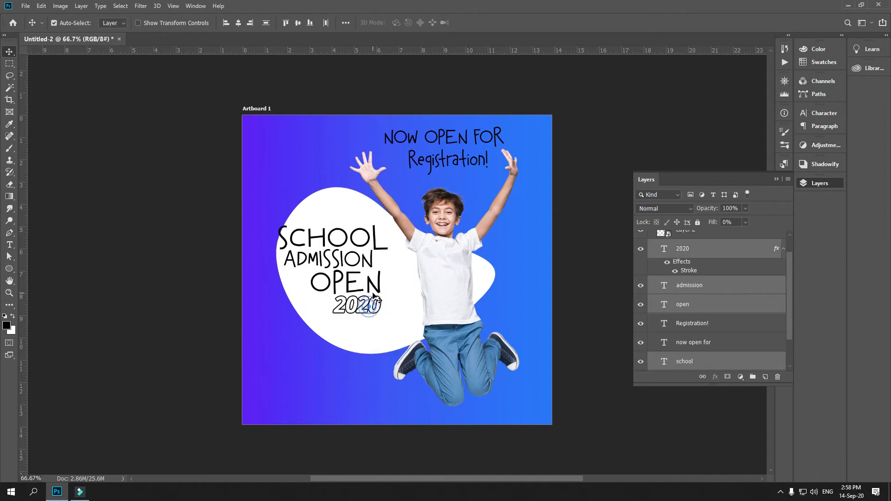
# Scale the four selected text layers to about 109.75%, place them on the white blob and group them.
pyautogui.hotkey('ctrl', 't')
pyautogui.moveTo(384, 284)
pyautogui.mouseDown()
pyautogui.moveTo(393, 283)
pyautogui.moveTo(364, 283)
pyautogui.moveTo(408, 282)
pyautogui.moveTo(373, 289)
pyautogui.mouseUp()
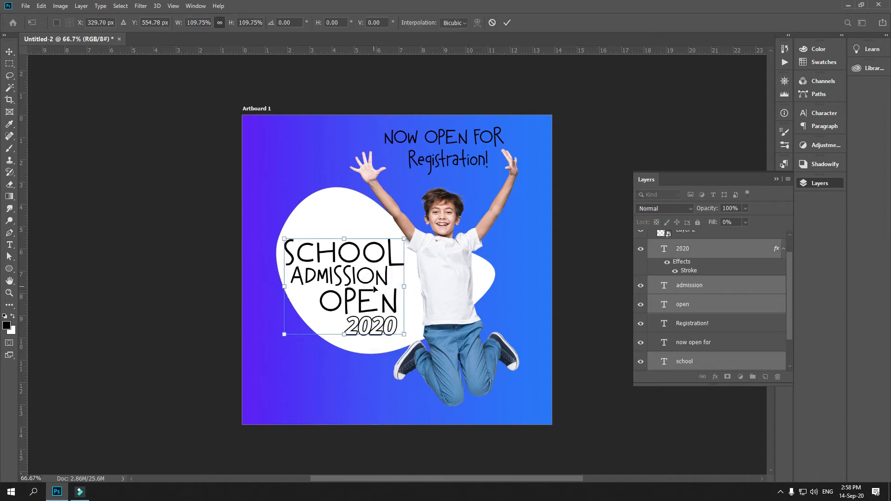
pyautogui.press('Return')
pyautogui.hotkey('ctrl', 'g')
pyautogui.click(641, 267)
pyautogui.click(641, 268)
pyautogui.keyDown('ctrl'); pyautogui.click(400, 297); pyautogui.keyUp('ctrl')
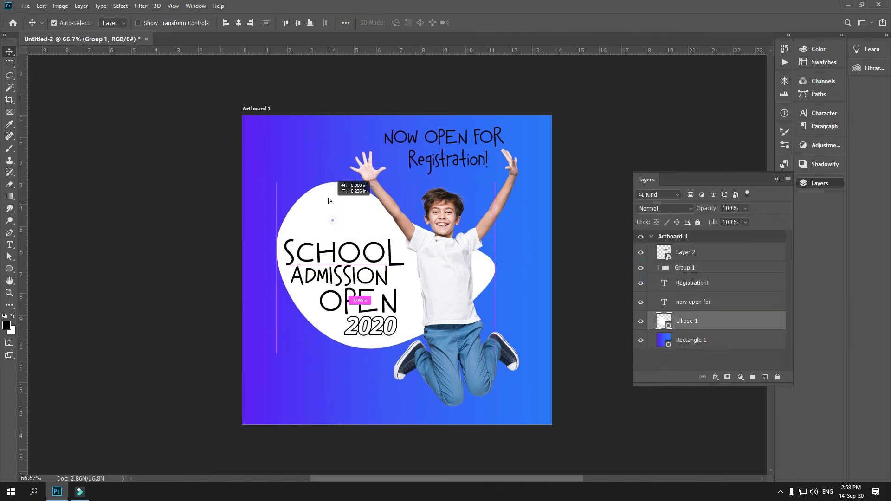
pyautogui.scroll(-1, 390, 262)
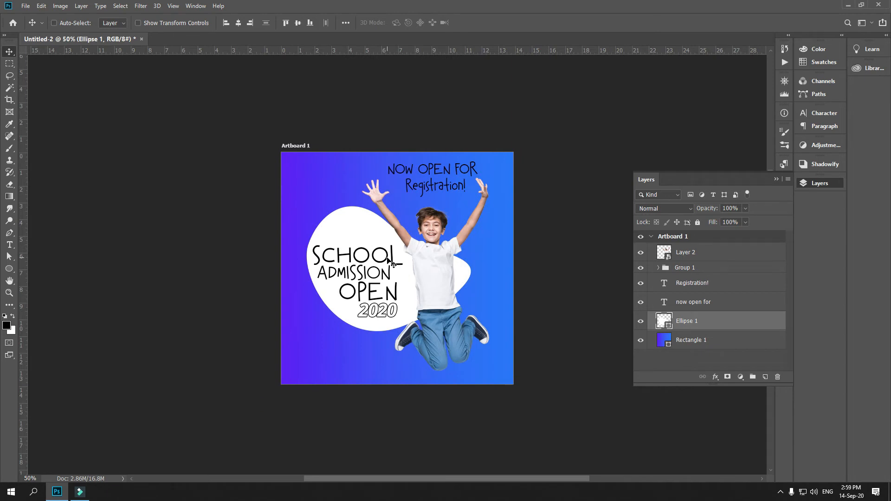
pyautogui.moveTo(369, 226); pyautogui.dragTo(363, 205)
pyautogui.hotkey('ctrl', 'z')
pyautogui.moveTo(455, 282); pyautogui.dragTo(459, 309)
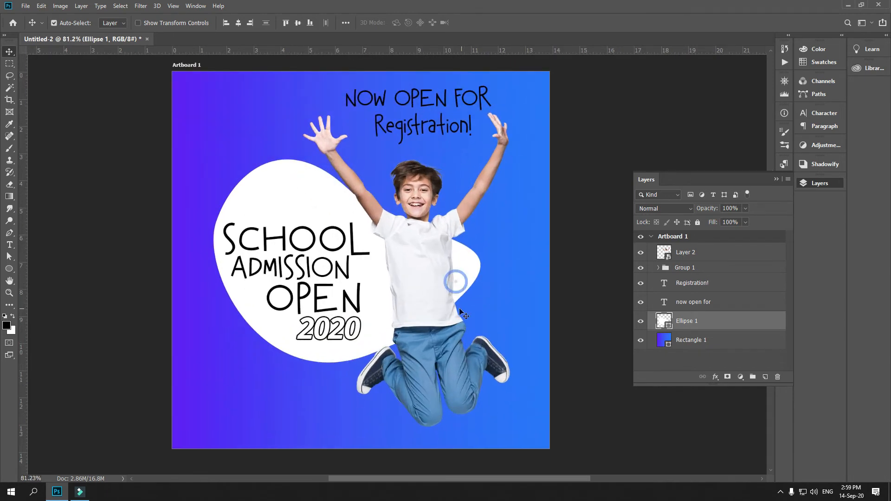
pyautogui.moveTo(289, 219); pyautogui.dragTo(312, 214)
pyautogui.hotkey('ctrl', 'z')
pyautogui.hotkey('ctrl', 'z')
# Duplicate the white blob, lower the copy's opacity to 23% and shift it slightly down and left.
pyautogui.hotkey('ctrl', 'j')
pyautogui.hotkey('ctrl', 'z')
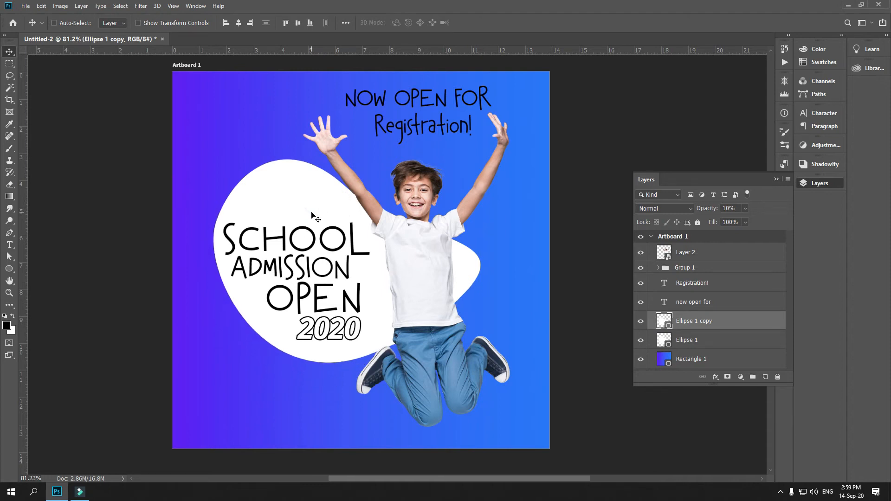
pyautogui.moveTo(299, 244); pyautogui.dragTo(294, 261)
pyautogui.moveTo(346, 366); pyautogui.dragTo(346, 352)
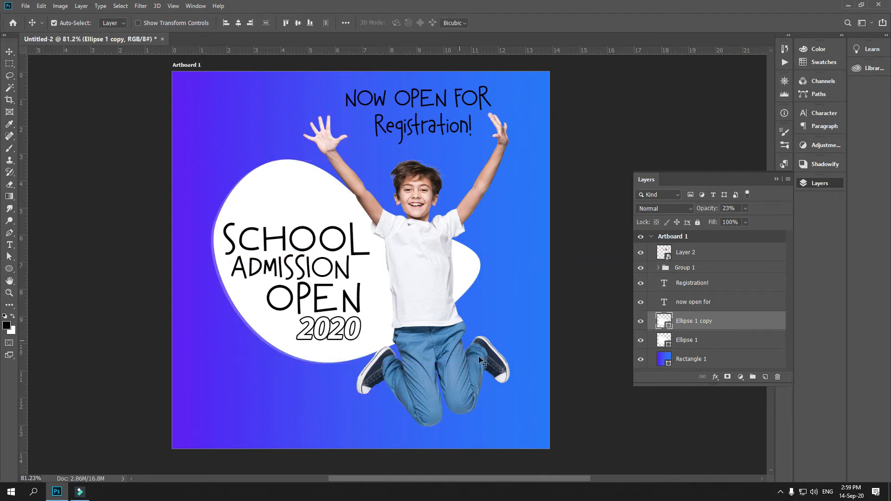
# Rotate the translucent blob copy by about -5.27 degrees around the original blob.
pyautogui.hotkey('ctrl', 't')
pyautogui.moveTo(484, 387); pyautogui.dragTo(506, 374)
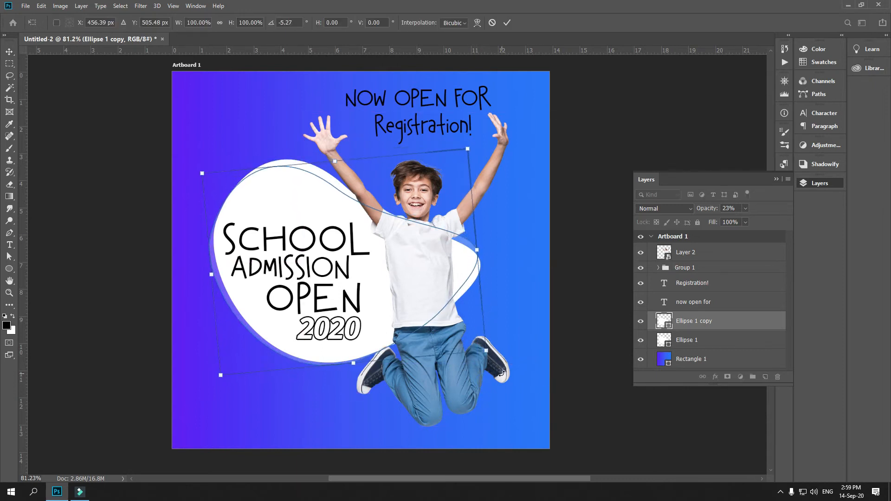
pyautogui.press('Return')
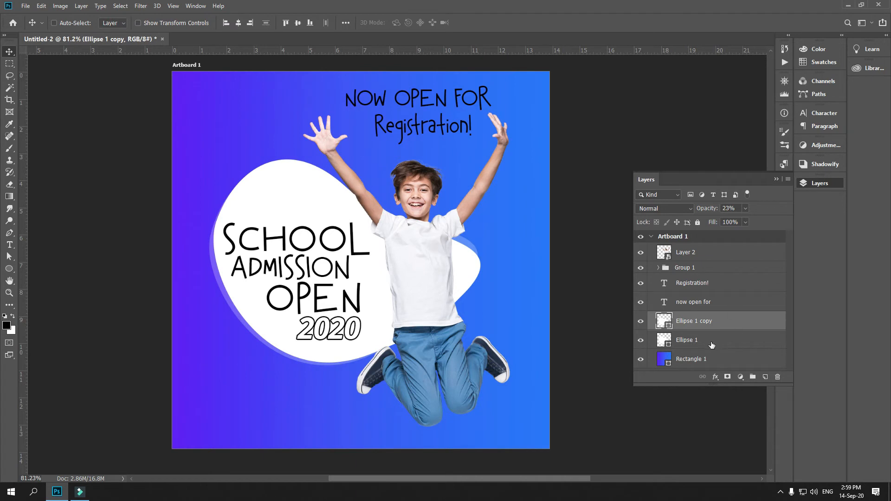
pyautogui.scroll(-1, 712, 346)
pyautogui.moveTo(284, 192); pyautogui.dragTo(281, 170)
pyautogui.hotkey('ctrl', 'z')
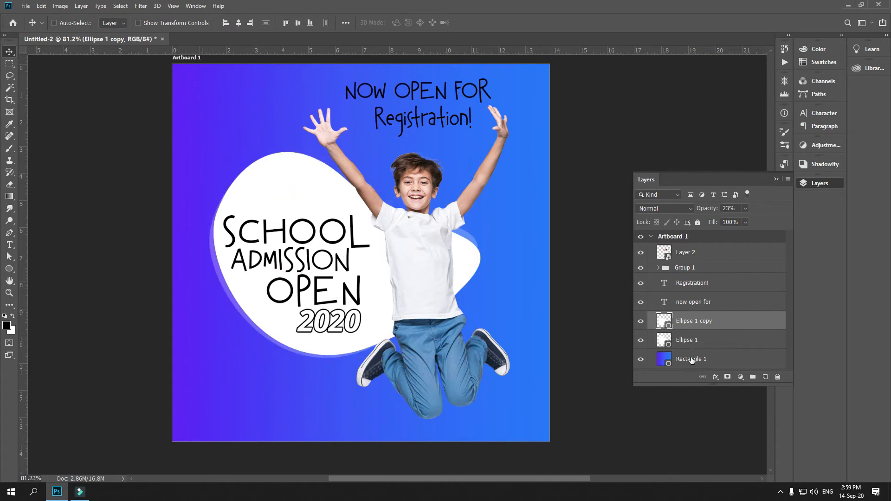
# Mask the blob copy with the inverted outline of the original blob and set its opacity to 100%.
pyautogui.click(699, 343)
pyautogui.keyDown('ctrl'); pyautogui.click(666, 343); pyautogui.keyUp('ctrl')
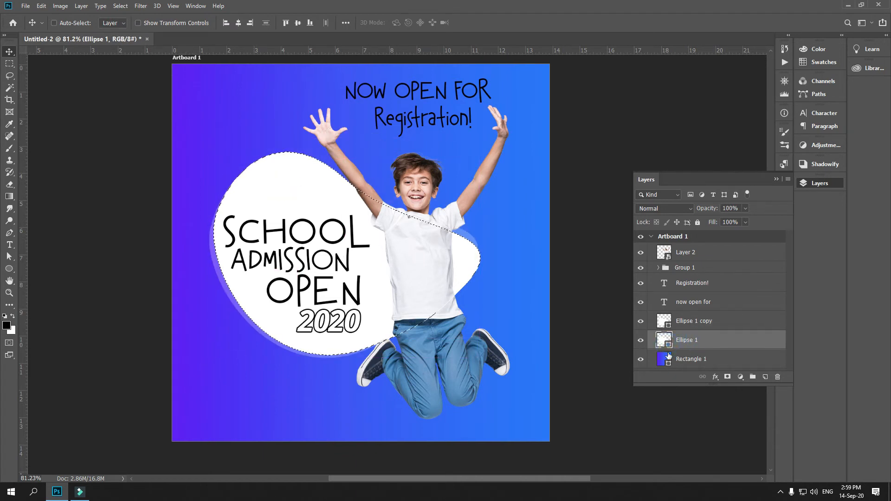
pyautogui.click(712, 323)
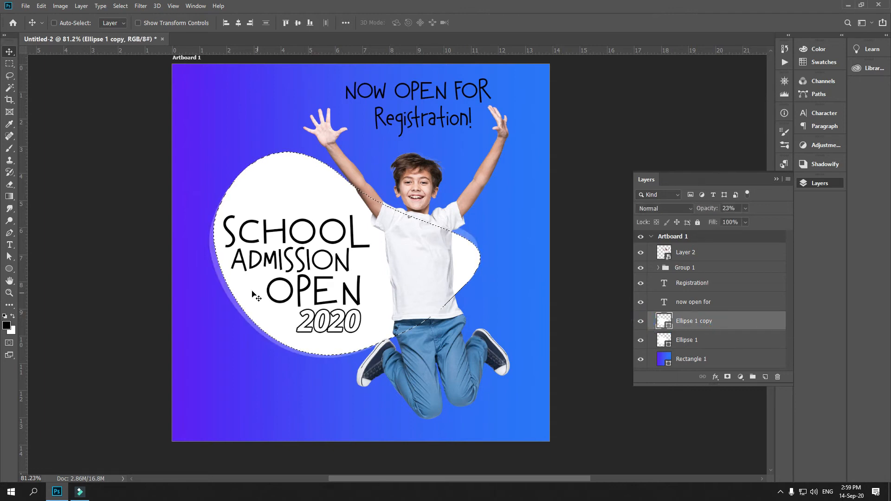
pyautogui.click(727, 377)
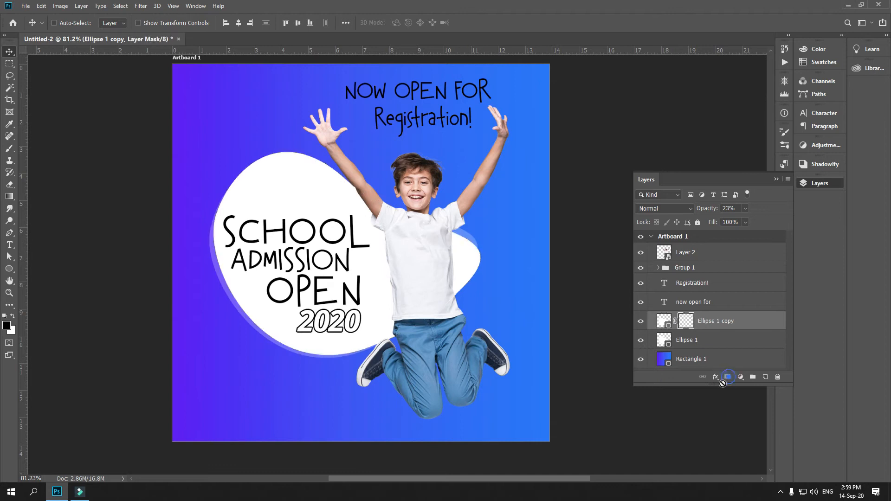
pyautogui.hotkey('ctrl', 'i')
pyautogui.hotkey('ctrl', 't')
pyautogui.press('Escape')
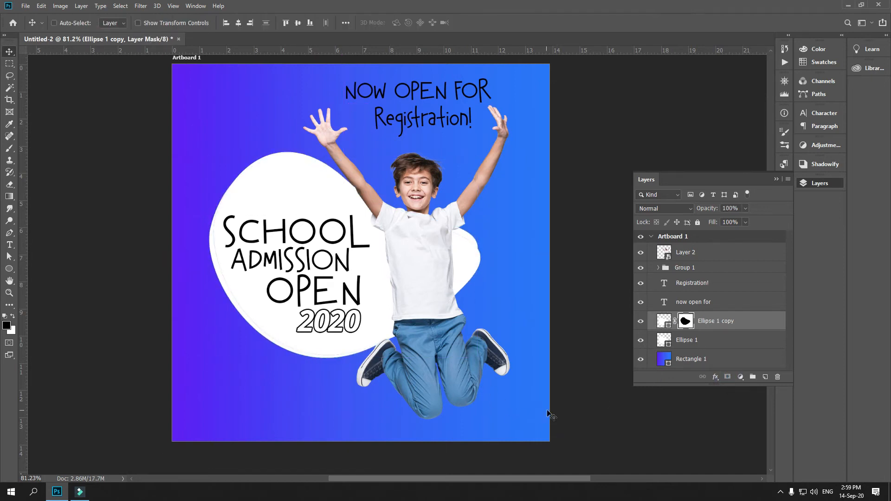
pyautogui.hotkey('ctrl', 't')
pyautogui.press('Escape')
pyautogui.hotkey('ctrl', 't')
pyautogui.press('Escape')
pyautogui.hotkey('ctrl', 't')
pyautogui.press('Escape')
# Narrow the original white blob to about 98.1% of its width, pulling in its right side.
pyautogui.moveTo(302, 203); pyautogui.dragTo(311, 194)
pyautogui.hotkey('ctrl', 'z')
pyautogui.hotkey('ctrl', 't')
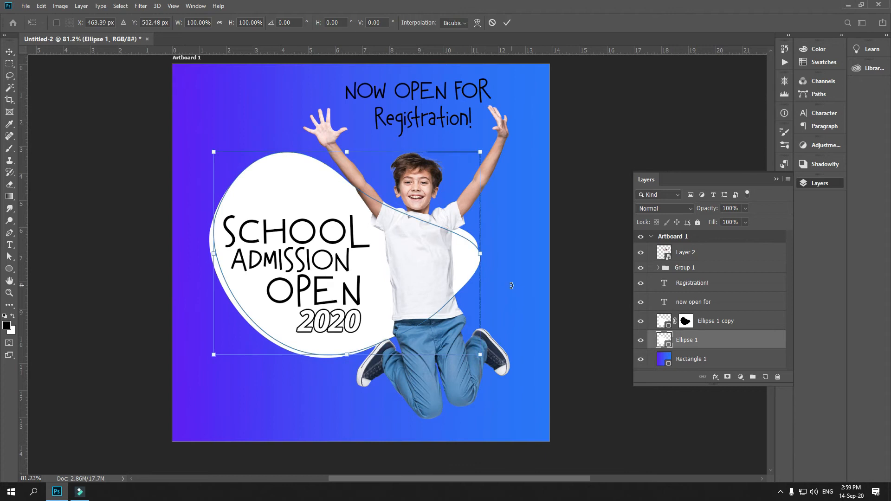
pyautogui.moveTo(482, 255); pyautogui.dragTo(477, 256)
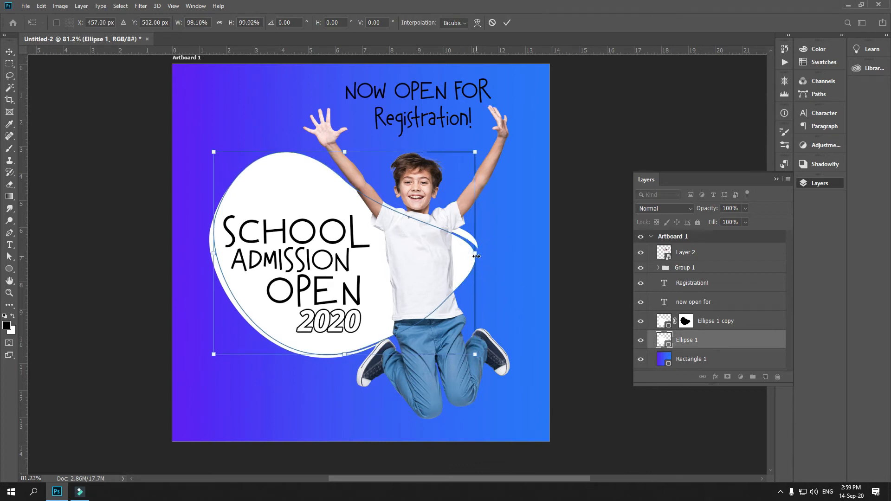
pyautogui.press('Return')
# Centre the original white blob on the canvas, then nudge it left so a thin gap separates it from the masked copy.
pyautogui.hotkey('ctrl', 'a')
pyautogui.click(239, 23)
pyautogui.click(296, 23)
pyautogui.hotkey('shift', 'Left')
pyautogui.hotkey('shift', 'Left')
pyautogui.hotkey('shift', 'Left')
pyautogui.hotkey('shift', 'Right')
pyautogui.hotkey('shift', 'Right')
pyautogui.press('Left')
pyautogui.press('Left')
pyautogui.press('Left')
pyautogui.press('Left')
pyautogui.press('Left')
pyautogui.press('Down')
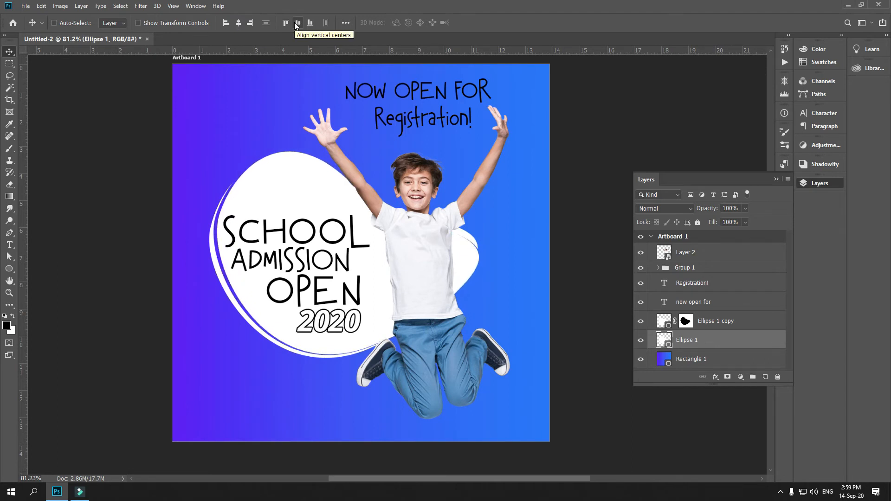
# Rotate the masked blob copy by about -5.40 degrees to widen the crescent around the white blob.
pyautogui.keyDown('ctrl'); pyautogui.click(473, 242); pyautogui.keyUp('ctrl')
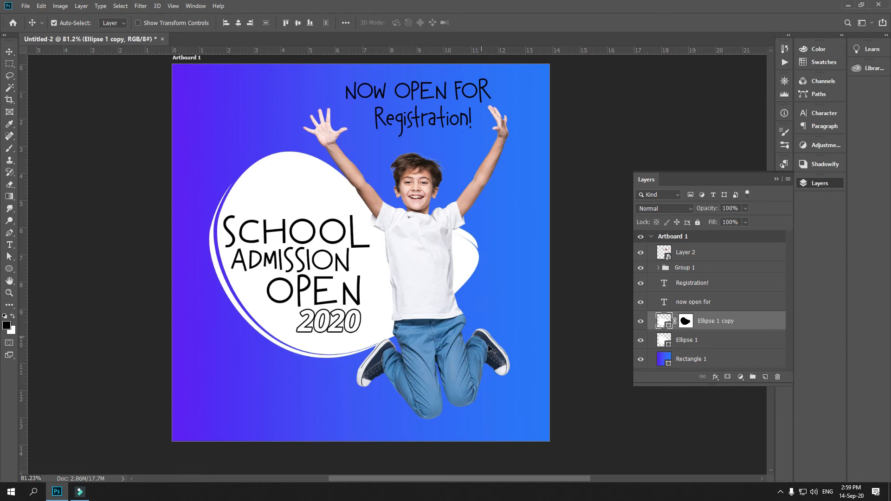
pyautogui.hotkey('ctrl', 't')
pyautogui.moveTo(488, 393); pyautogui.dragTo(502, 373)
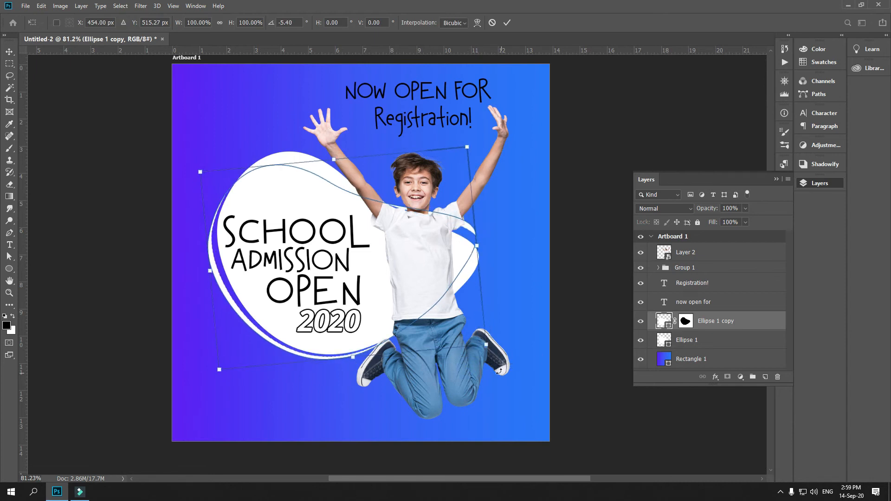
pyautogui.press('Return')
# Set the foreground colour to 100% cyan and 0% magenta and fill the masked crescent with it.
pyautogui.click(6, 326)
pyautogui.click(278, 410)
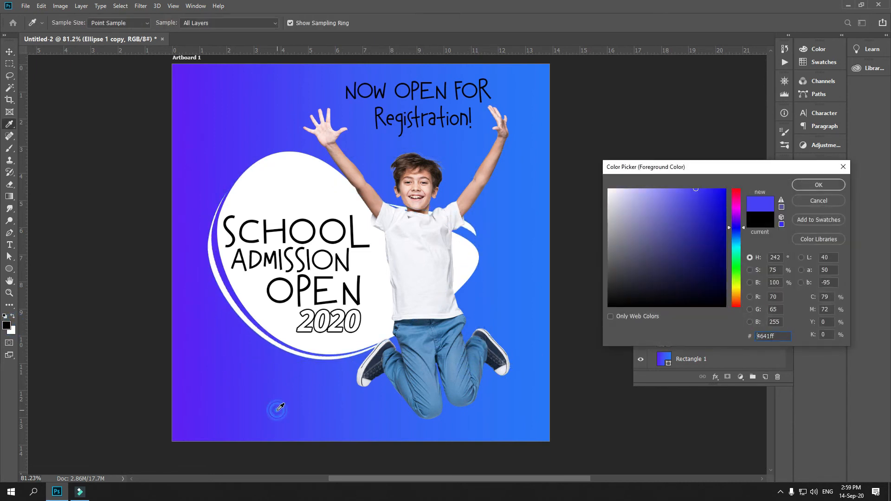
pyautogui.press('Tab')
pyautogui.hotkey('shift', 'Tab')
pyautogui.write('100')
pyautogui.press('Tab')
pyautogui.write('0')
pyautogui.press('Tab')
pyautogui.press('Tab')
pyautogui.press('Return')
pyautogui.hotkey('alt', 'BackSpace')
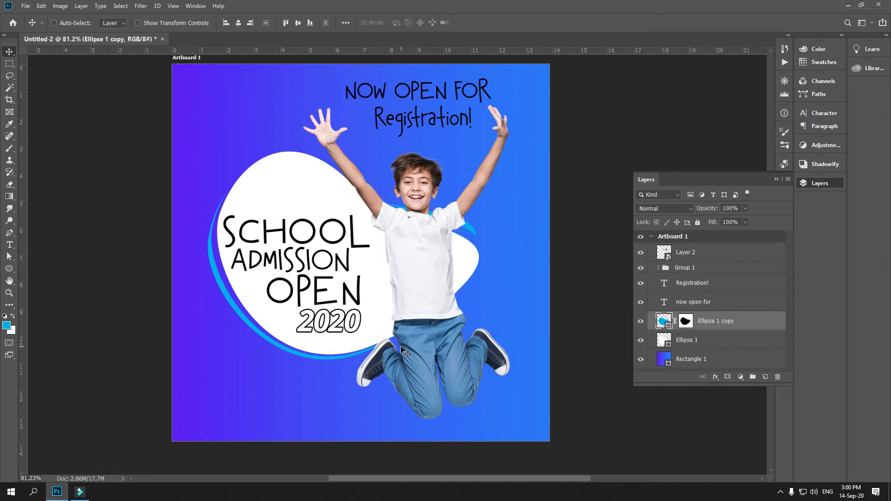
# Duplicate the white blob and move the copy up behind the "now open for Registration!" lettering.
pyautogui.press('ctrl')
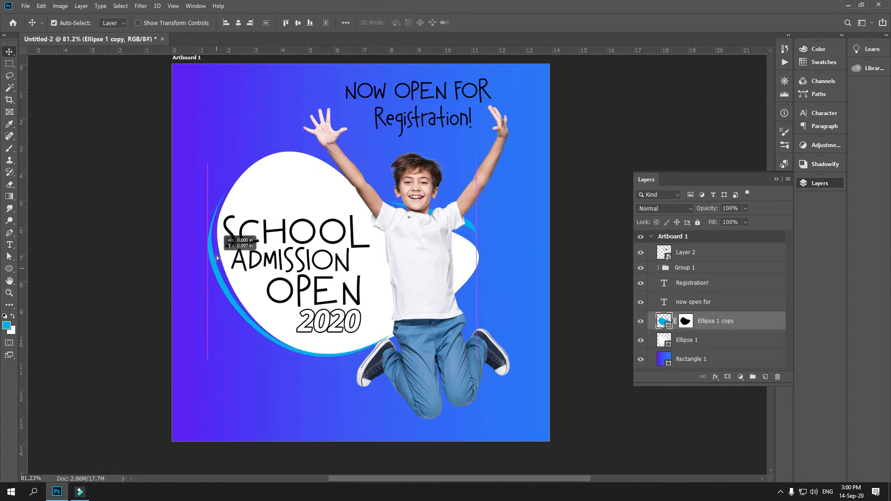
pyautogui.keyDown('ctrl'); pyautogui.click(427, 110); pyautogui.keyUp('ctrl')
pyautogui.keyDown('ctrl'); pyautogui.click(306, 195); pyautogui.keyUp('ctrl')
pyautogui.moveTo(313, 206); pyautogui.dragTo(351, 66)
pyautogui.hotkey('ctrl', '-')
pyautogui.hotkey('ctrl', 't')
pyautogui.press('Return')
pyautogui.hotkey('ctrl', 't')
pyautogui.press('Return')
pyautogui.moveTo(380, 192); pyautogui.dragTo(420, 123)
# Scale down and rotate the new blob copy and hang it from the artboard's upper edge behind the registration lettering.
pyautogui.hotkey('ctrl', 't')
pyautogui.moveTo(554, 183); pyautogui.dragTo(494, 107)
pyautogui.hotkey('ctrl', 'z')
pyautogui.moveTo(328, 116); pyautogui.dragTo(474, 124)
pyautogui.moveTo(478, 84); pyautogui.dragTo(514, 73)
pyautogui.moveTo(571, 195); pyautogui.dragTo(446, 137)
pyautogui.moveTo(540, 169); pyautogui.dragTo(544, 159)
pyautogui.press('Return')
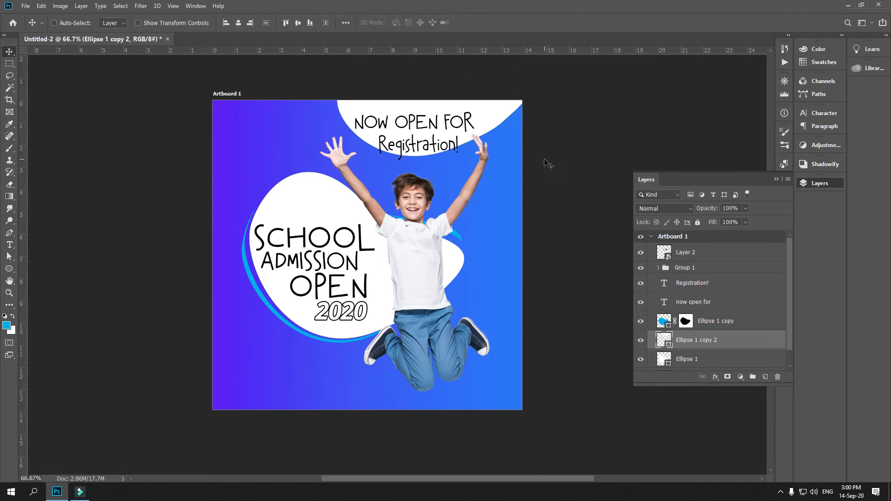
# Duplicate the upper white blob and give the duplicate no fill and a white stroke.
pyautogui.moveTo(484, 135); pyautogui.dragTo(472, 110)
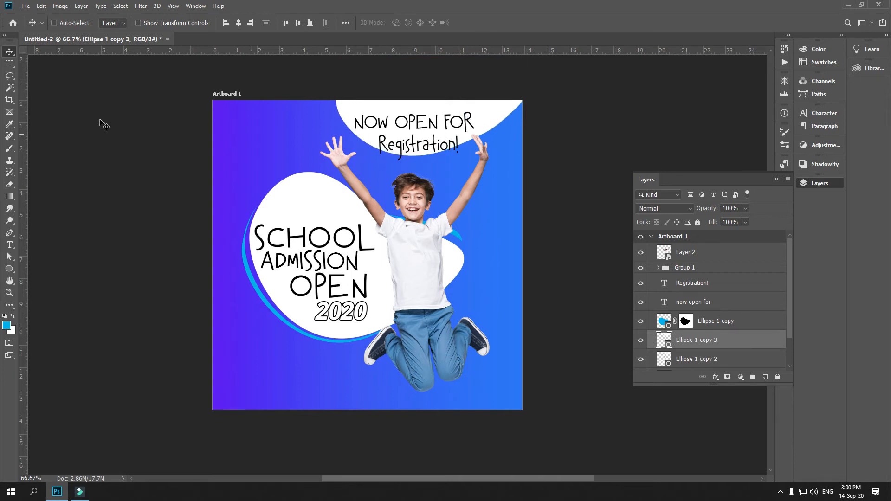
pyautogui.click(7, 272)
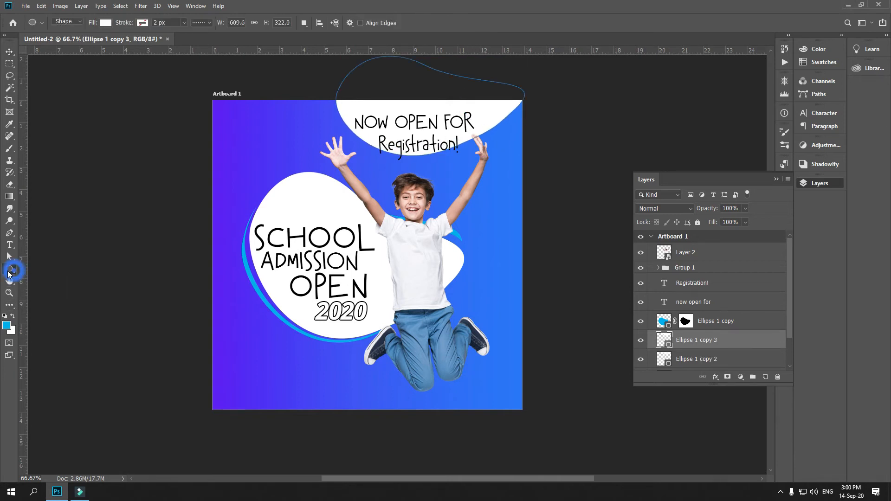
pyautogui.click(107, 22)
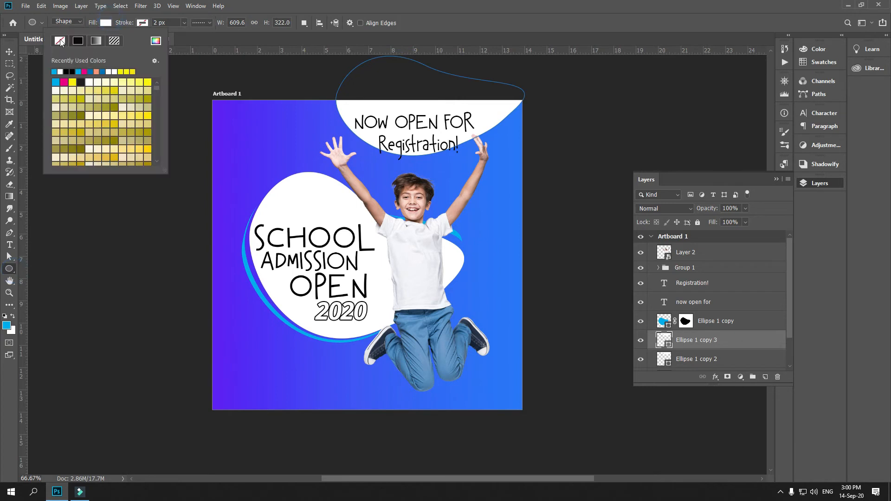
pyautogui.click(60, 40)
pyautogui.click(144, 23)
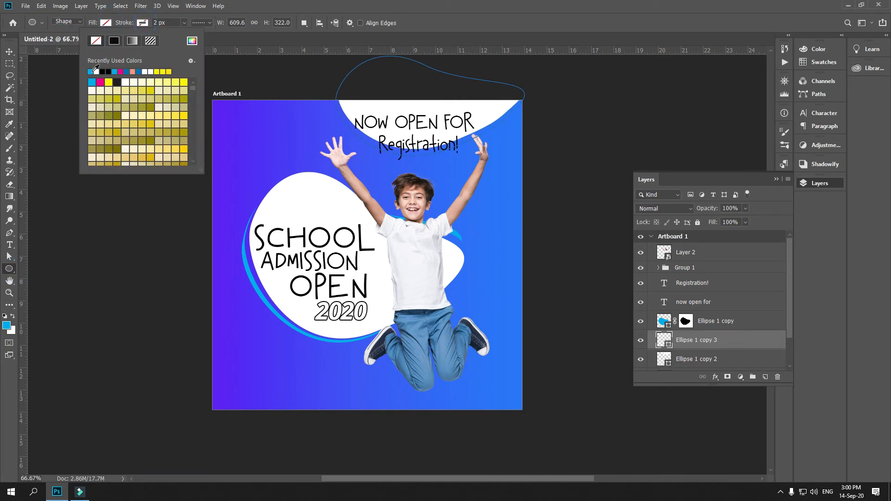
pyautogui.click(97, 72)
# Make the upper blob outline a solid line with a 3 px stroke.
pyautogui.moveTo(167, 23); pyautogui.dragTo(91, 19)
pyautogui.write('5')
pyautogui.press('Tab')
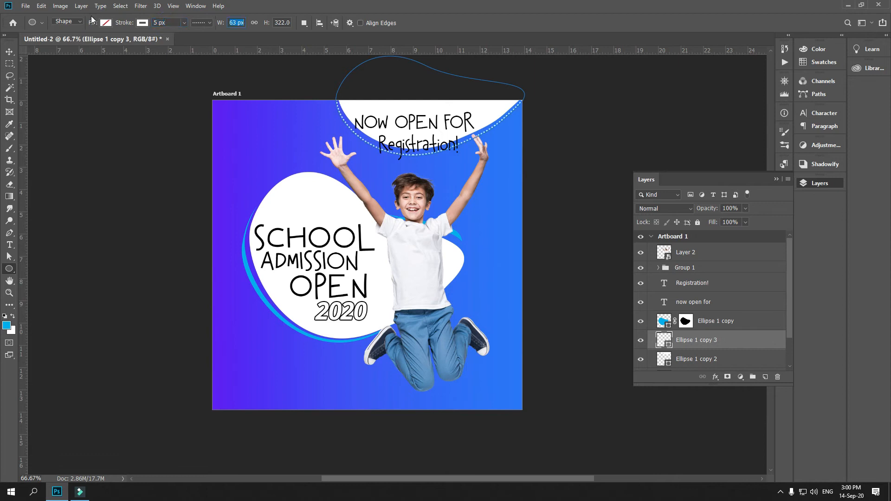
pyautogui.click(211, 23)
pyautogui.click(195, 53)
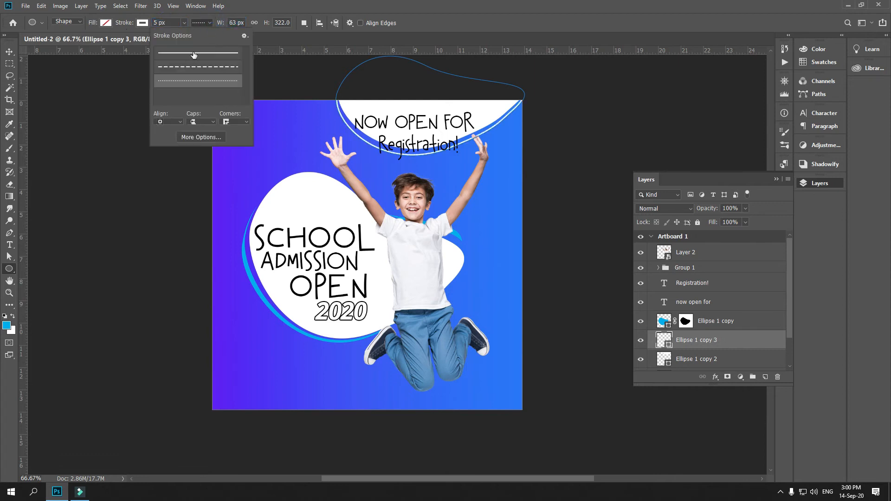
pyautogui.click(174, 24)
pyautogui.write('2')
pyautogui.press('Tab')
pyautogui.press('Tab')
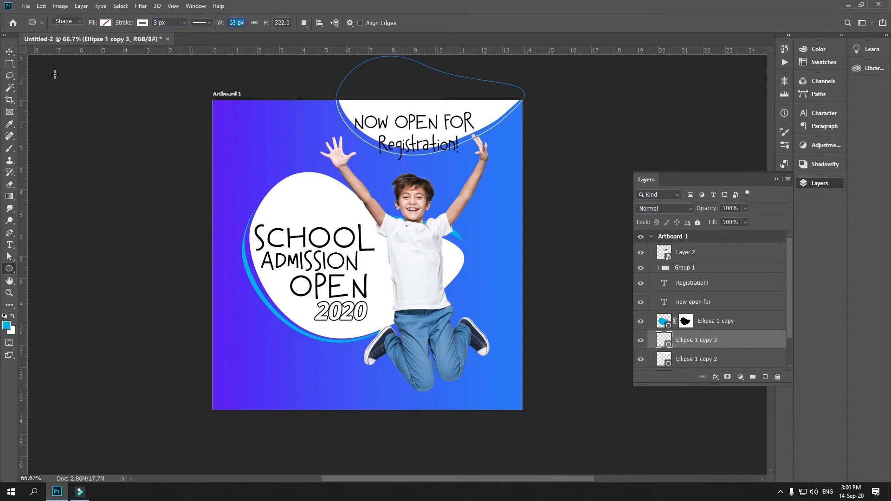
# Rotate the upper blob outline slightly and move it up closer to the edge of the white blob.
pyautogui.click(10, 51)
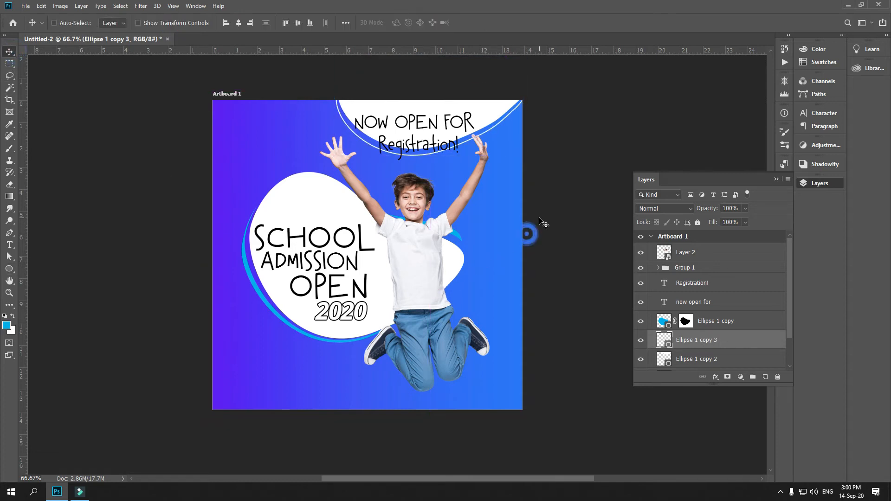
pyautogui.hotkey('ctrl', 't')
pyautogui.moveTo(535, 193)
pyautogui.mouseDown()
pyautogui.moveTo(552, 168)
pyautogui.moveTo(534, 175)
pyautogui.mouseUp()
pyautogui.moveTo(456, 153); pyautogui.dragTo(457, 144)
pyautogui.press('Return')
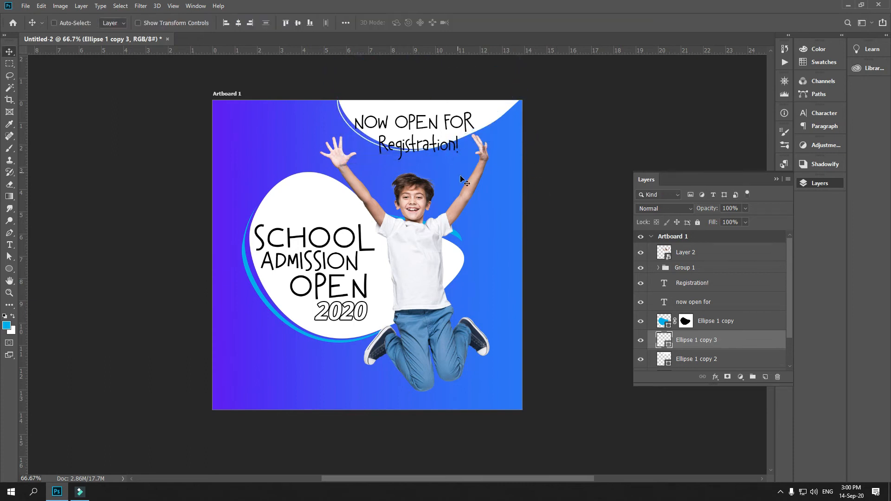
# Scale down the "now open for" line slightly and move it up above the "Registration!" lettering.
pyautogui.keyDown('ctrl'); pyautogui.click(420, 144); pyautogui.keyUp('ctrl')
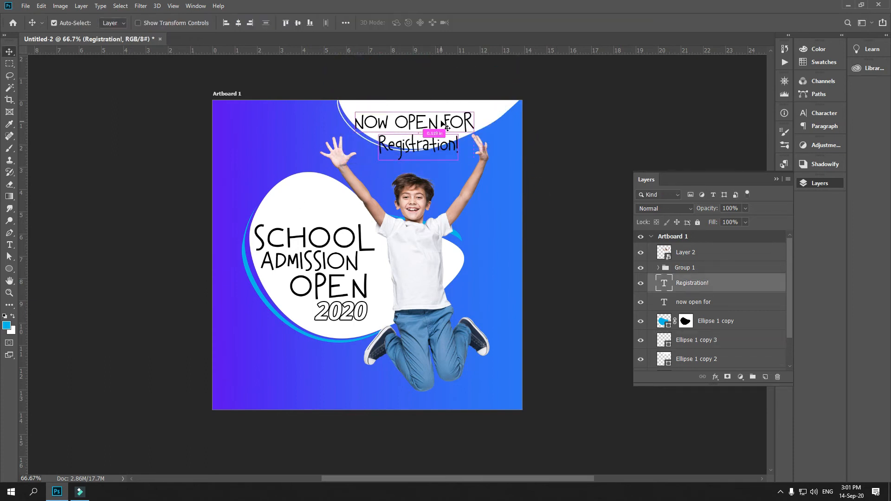
pyautogui.keyDown('ctrl'); pyautogui.click(466, 129); pyautogui.keyUp('ctrl')
pyautogui.hotkey('ctrl', 't')
pyautogui.moveTo(447, 127)
pyautogui.mouseDown()
pyautogui.moveTo(459, 123)
pyautogui.moveTo(441, 146)
pyautogui.mouseUp()
pyautogui.press('Return')
# Add a stroke to the "Registration!" lettering and sample its colour from the upper white blob.
pyautogui.hotkey('alt', 'l')
pyautogui.press('y')
pyautogui.press('k')
pyautogui.click(659, 312)
pyautogui.click(483, 106)
pyautogui.press('Return')
pyautogui.press('Return')
pyautogui.press('v')
# Enlarge the "Registration!" lettering slightly and recentre it under the "now open for" line.
pyautogui.hotkey('ctrl', 't')
pyautogui.moveTo(435, 147); pyautogui.dragTo(431, 146)
pyautogui.press('Return')
# Set the outside white stroke of the "Registration!" lettering to 13 px.
pyautogui.hotkey('alt', 'l')
pyautogui.press('y')
pyautogui.press('k')
pyautogui.doubleClick(689, 305)
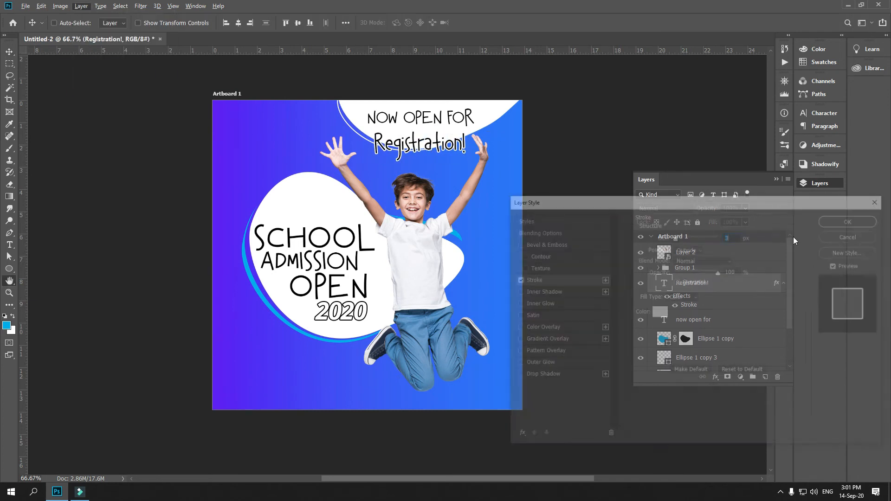
pyautogui.moveTo(678, 237); pyautogui.dragTo(680, 238)
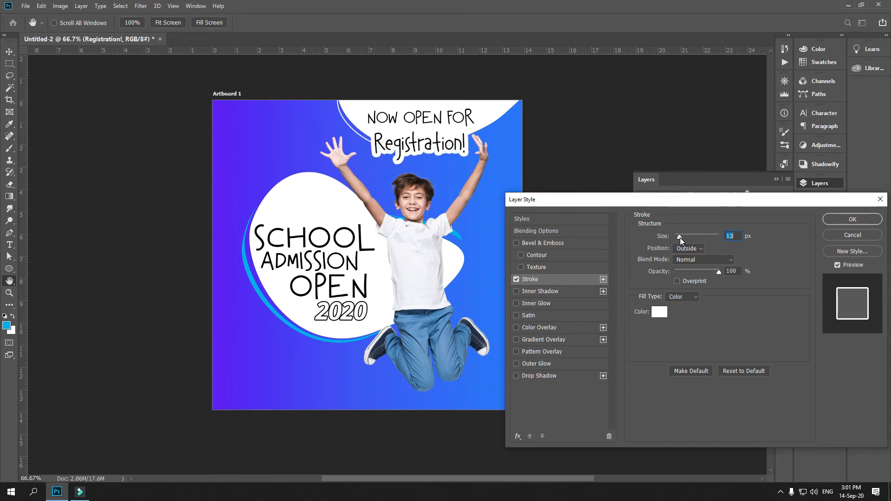
pyautogui.press('Return')
pyautogui.hotkey('ctrl', 'Up')
pyautogui.hotkey('ctrl', 'Up')
pyautogui.hotkey('ctrl', 'Up')
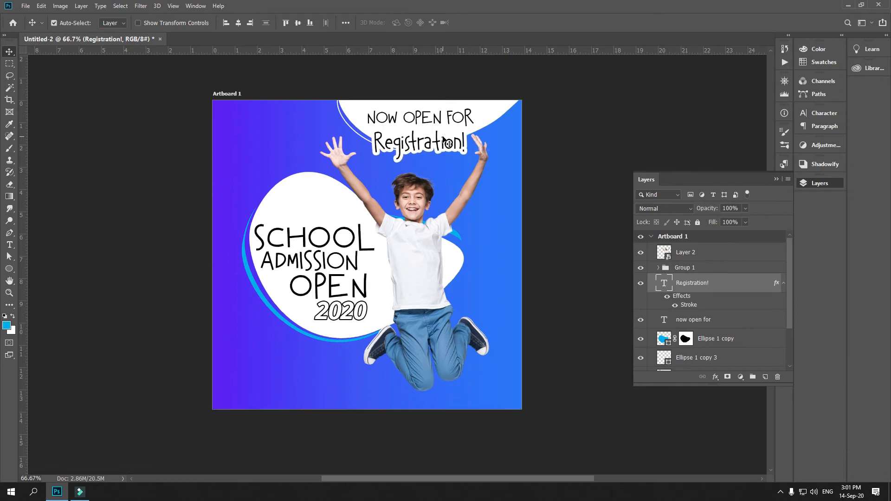
pyautogui.hotkey('ctrl', '0')
pyautogui.hotkey('ctrl', '-')
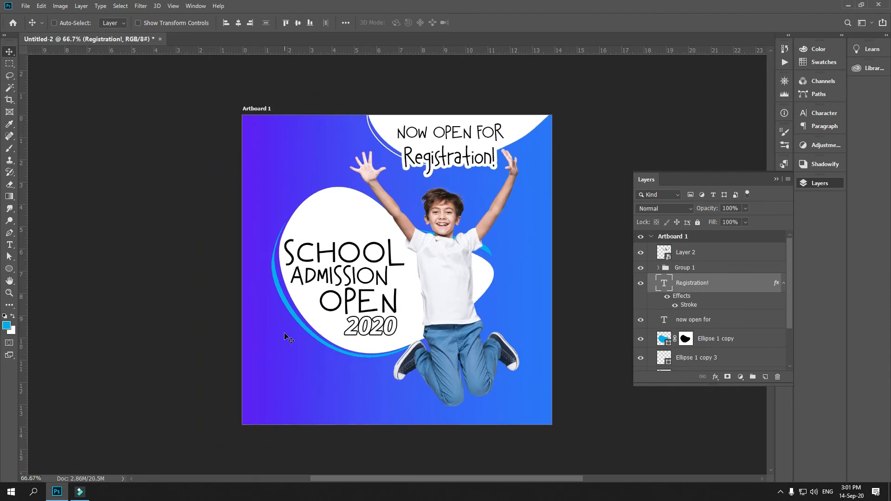
pyautogui.rightClick(272, 343)
pyautogui.click(292, 217)
pyautogui.press('t')
pyautogui.click(286, 392)
pyautogui.click(134, 21)
pyautogui.write('open')
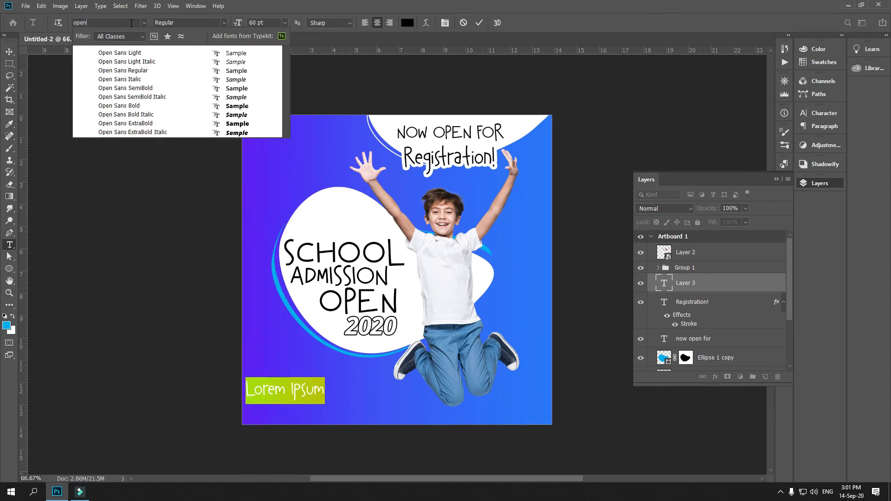
pyautogui.click(135, 53)
pyautogui.press('Down')
pyautogui.write('www.we')
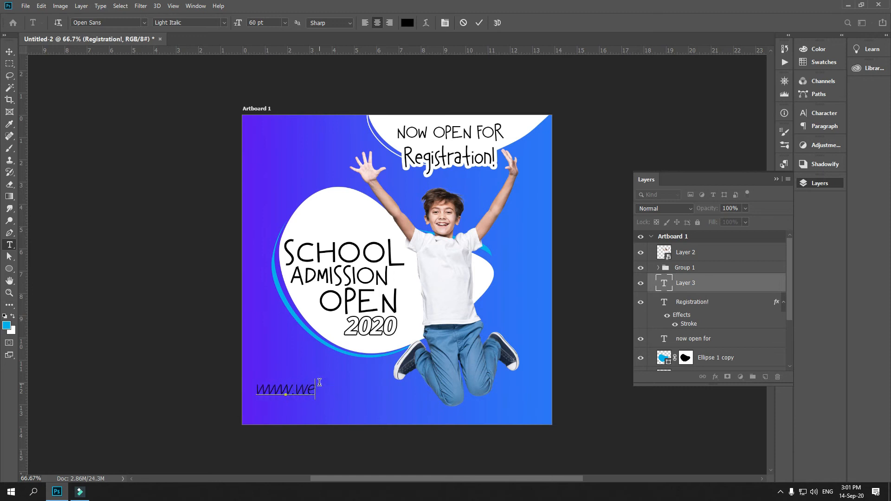
pyautogui.write('bsite.com')
pyautogui.hotkey('ctrl', 'a')
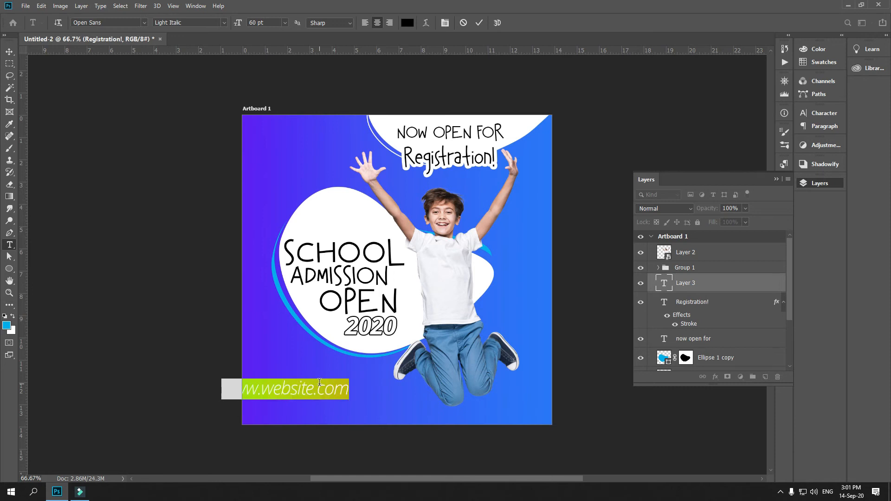
# Set the website text to 25 pt in white and lower it near the artboard's bottom edge.
pyautogui.doubleClick(276, 22)
pyautogui.write('25')
pyautogui.press('Return')
pyautogui.click(168, 132)
pyautogui.press('v')
pyautogui.moveTo(303, 402); pyautogui.dragTo(306, 415)
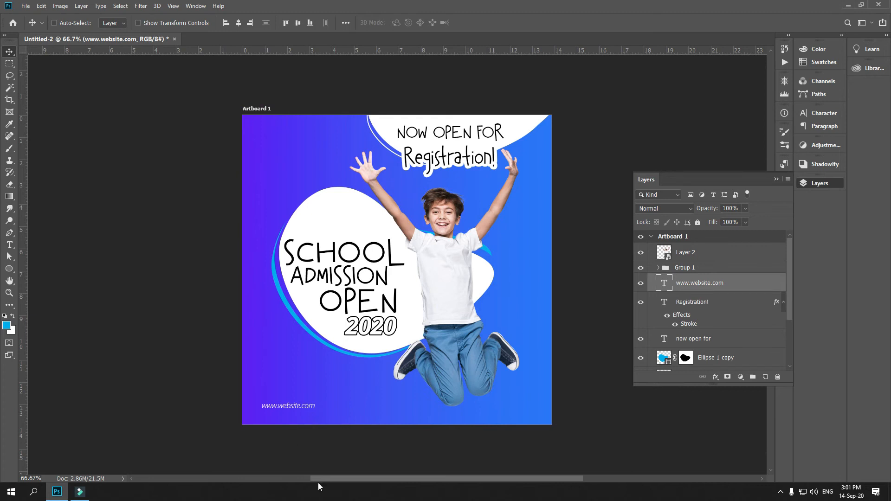
# Move the website text closer to the artboard's lower-left corner.
pyautogui.moveTo(292, 409); pyautogui.dragTo(512, 405)
pyautogui.hotkey('ctrl', 'z')
pyautogui.moveTo(177, 412); pyautogui.dragTo(547, 461)
pyautogui.hotkey('ctrl', 'z')
pyautogui.hotkey('ctrl', '-')
pyautogui.hotkey('ctrl', '0')
pyautogui.moveTo(366, 375); pyautogui.dragTo(329, 310)
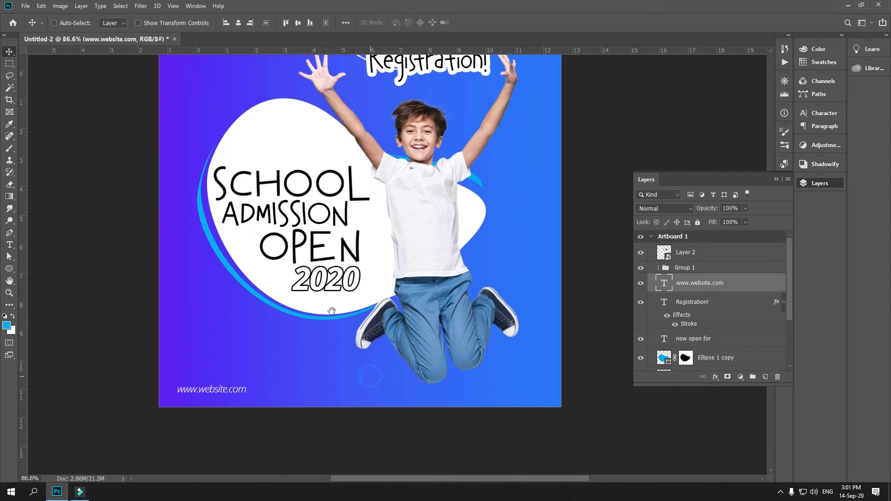
# Duplicate the website text to the artboard's lower-right corner and change the copy to "#Growthwithus".
pyautogui.moveTo(237, 390); pyautogui.dragTo(513, 396)
pyautogui.press('t')
pyautogui.click(505, 389)
pyautogui.hotkey('ctrl', 'a')
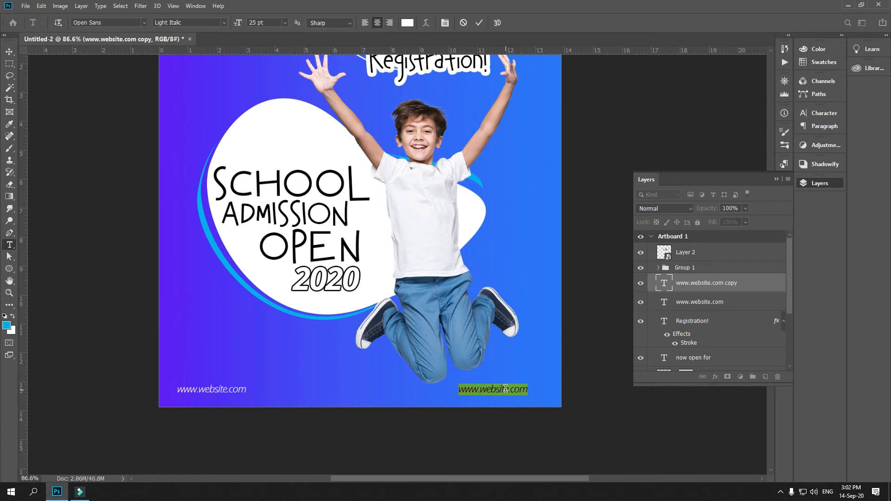
pyautogui.press('BackSpace')
pyautogui.write('#Growthwithus')
pyautogui.hotkey('ctrl', 'Return')
# Nudge the hashtag text right, closer to the artboard's right edge.
pyautogui.press('v')
pyautogui.hotkey('shift', 'Right')
pyautogui.hotkey('shift', 'Right')
pyautogui.hotkey('shift', 'Right')
pyautogui.hotkey('shift', 'Right')
pyautogui.hotkey('shift', 'Right')
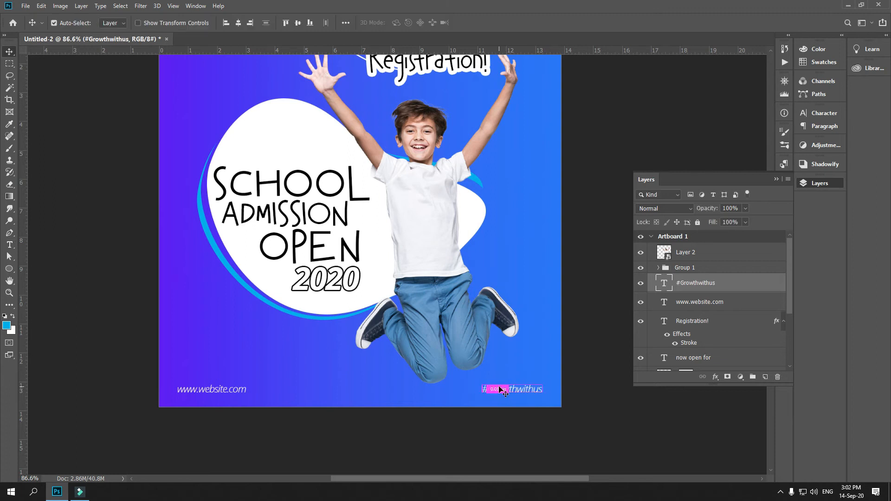
# Edit the background rectangle's gradient, moving the violet first stop inward and the middle stop to 60%.
pyautogui.hotkey('ctrl', '-')
pyautogui.hotkey('ctrl', '-')
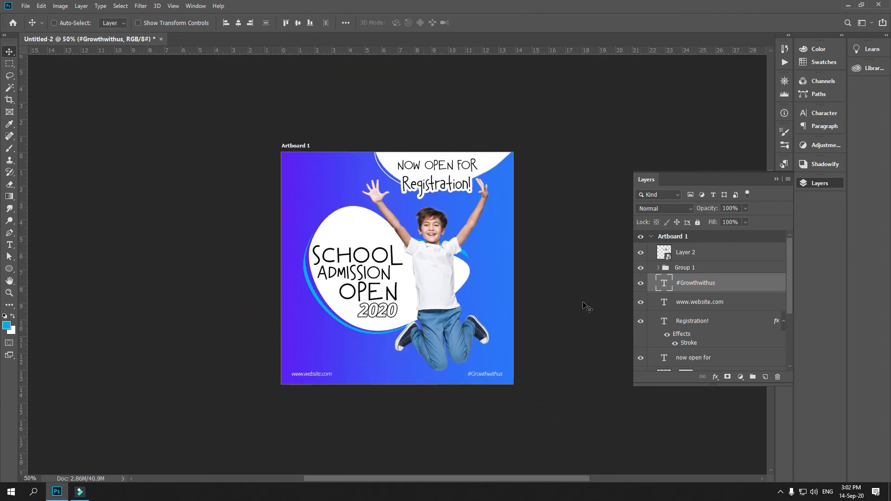
pyautogui.rightClick(504, 276)
pyautogui.click(520, 280)
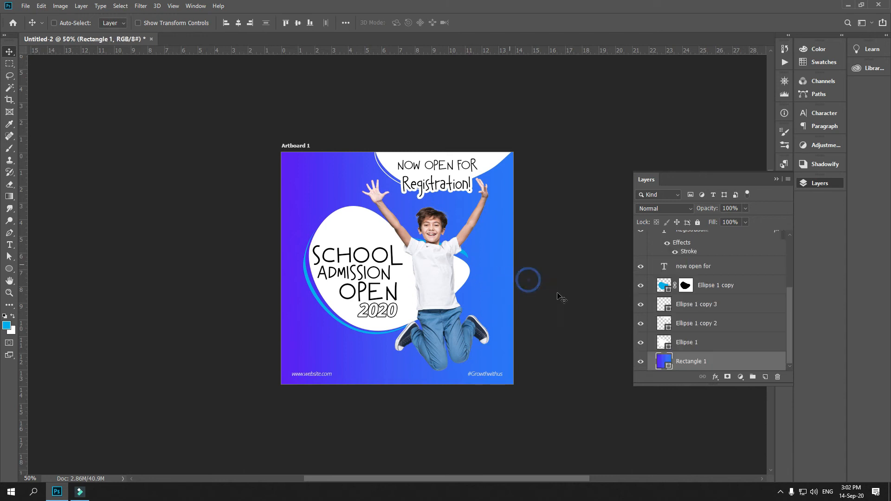
pyautogui.doubleClick(662, 367)
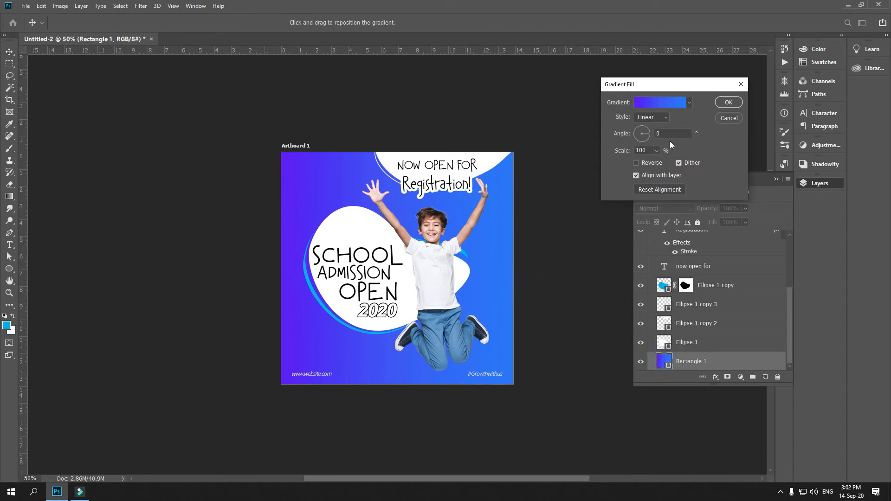
pyautogui.click(650, 106)
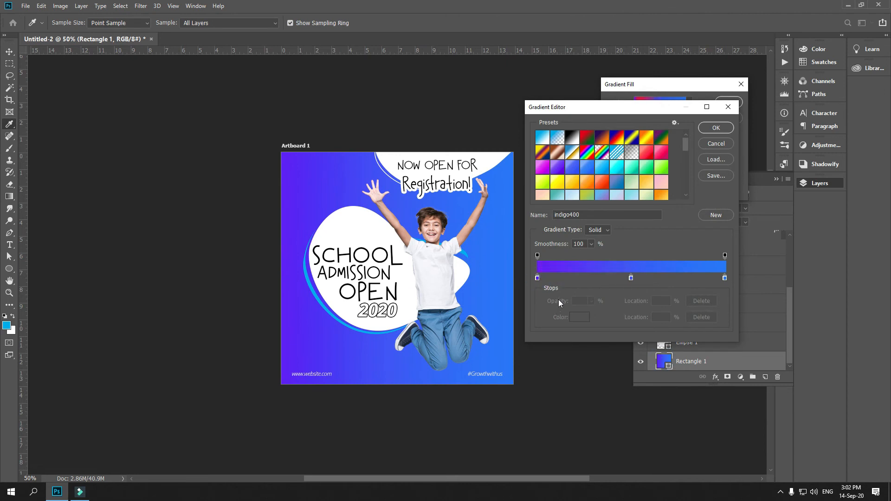
pyautogui.moveTo(538, 278); pyautogui.dragTo(551, 278)
pyautogui.moveTo(644, 279)
pyautogui.mouseDown()
pyautogui.moveTo(661, 302)
pyautogui.moveTo(650, 281)
pyautogui.mouseUp()
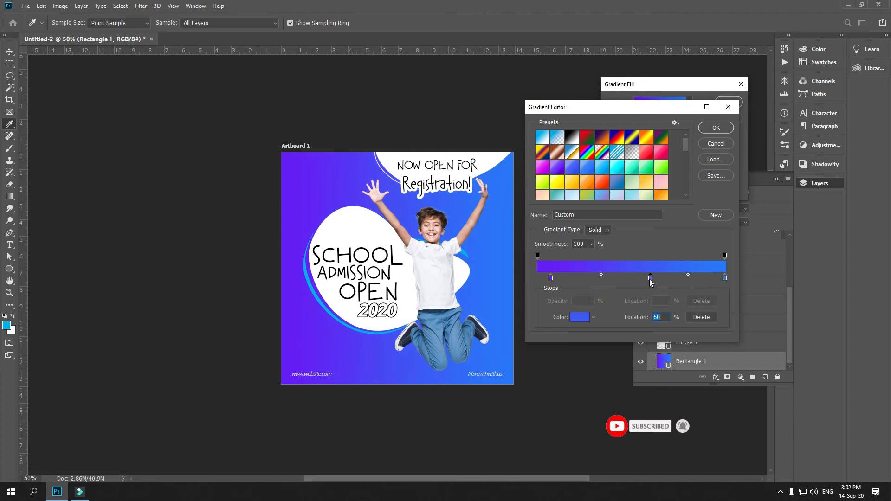
# Change the background gradient's violet first stop to the darker colour #4a0dd0.
pyautogui.click(551, 278)
pyautogui.click(580, 317)
pyautogui.click(711, 210)
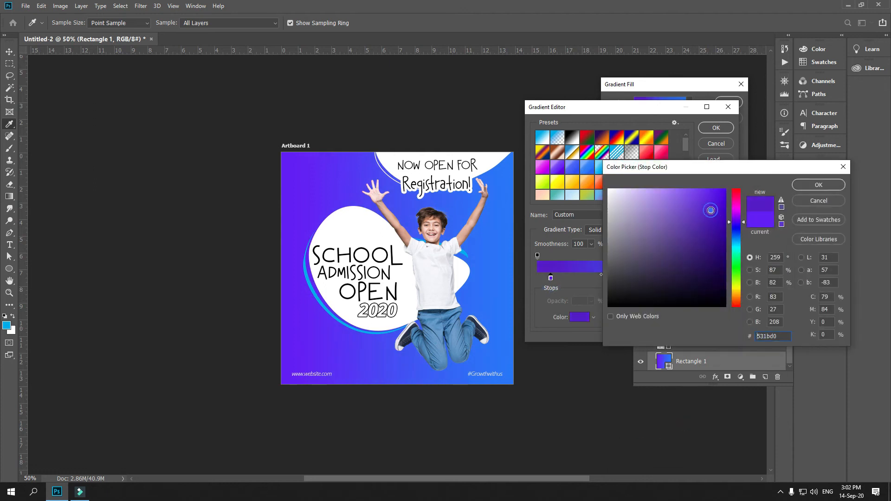
pyautogui.click(718, 210)
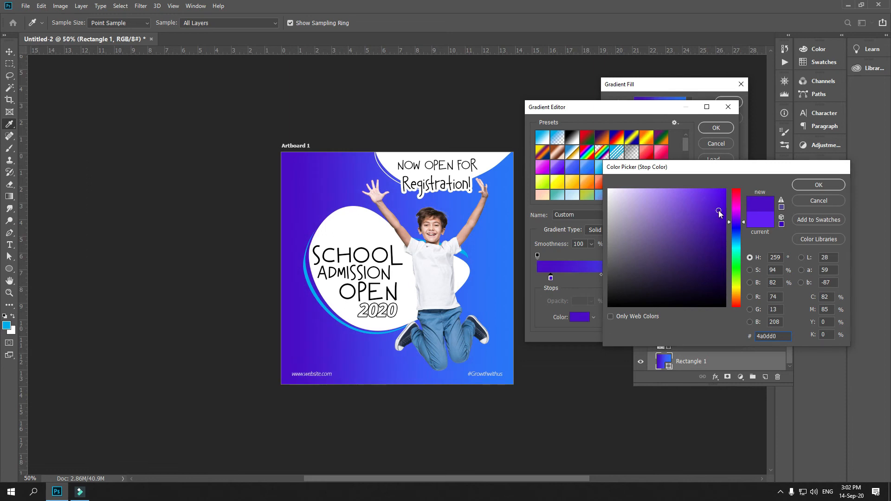
pyautogui.press('Return')
# Remove the middle colour stop from the background gradient and apply the gradient fill.
pyautogui.moveTo(650, 279); pyautogui.dragTo(665, 296)
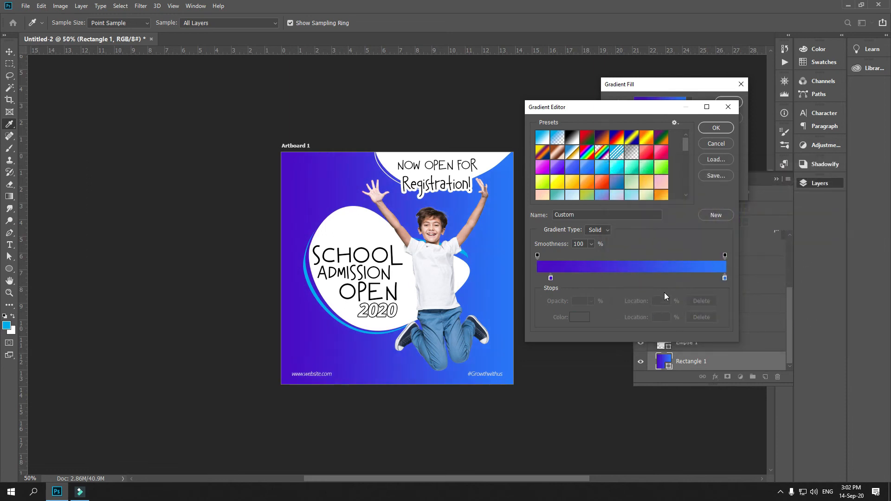
pyautogui.click(718, 129)
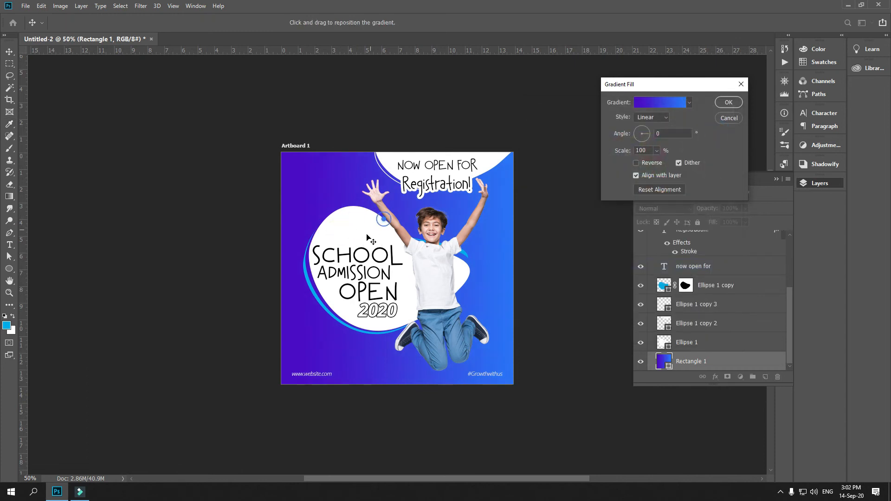
pyautogui.click(729, 103)
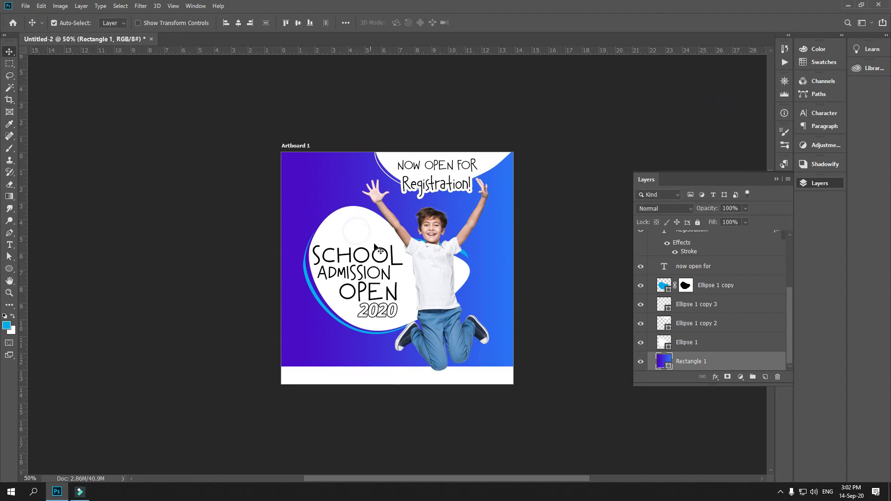
# Fill the large white blob behind the school lettering with yellow #fff200 (C 0, M 0, Y 100, K 0).
pyautogui.keyDown('ctrl'); pyautogui.click(360, 232); pyautogui.keyUp('ctrl')
pyautogui.click(7, 325)
pyautogui.press('Tab')
pyautogui.press('Tab')
pyautogui.press('Tab')
pyautogui.press('Tab')
pyautogui.write('0')
pyautogui.press('Tab')
pyautogui.press('Tab')
pyautogui.write('100')
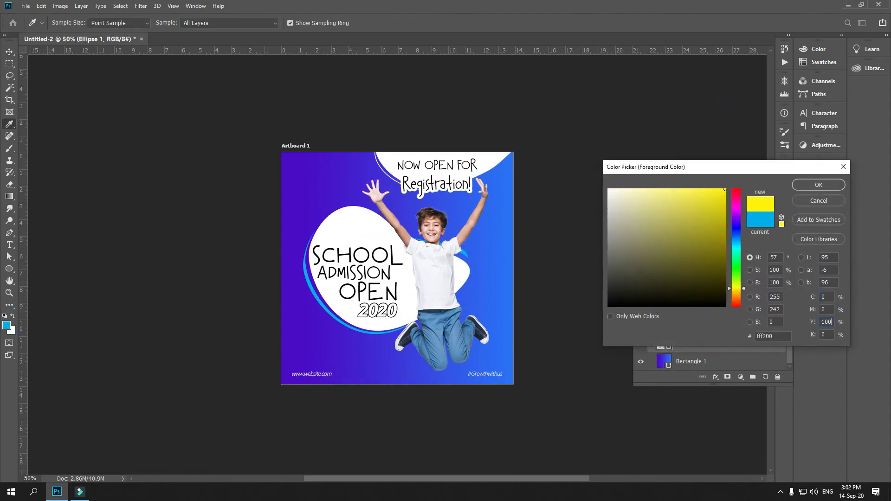
pyautogui.press('Return')
pyautogui.hotkey('alt', 'BackSpace')
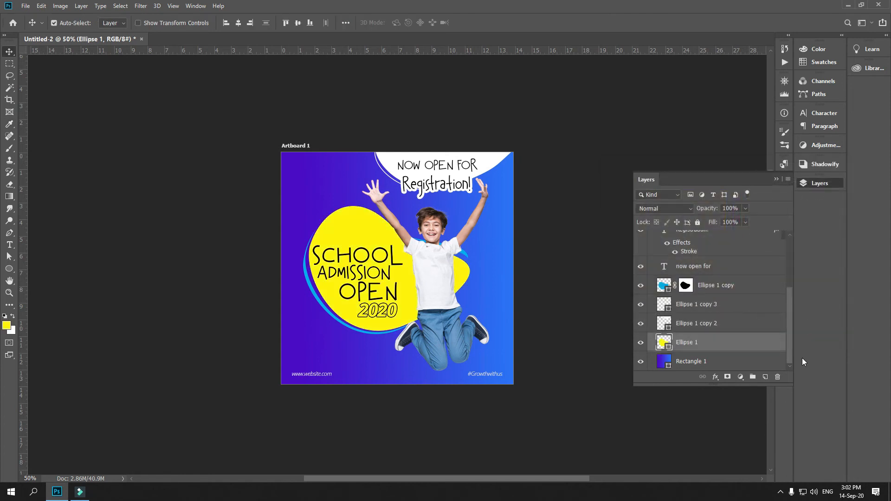
# Stretch the yellow blob slightly wider by extending its left side.
pyautogui.hotkey('ctrl', '0')
pyautogui.hotkey('ctrl', '-')
pyautogui.moveTo(544, 306); pyautogui.dragTo(448, 270)
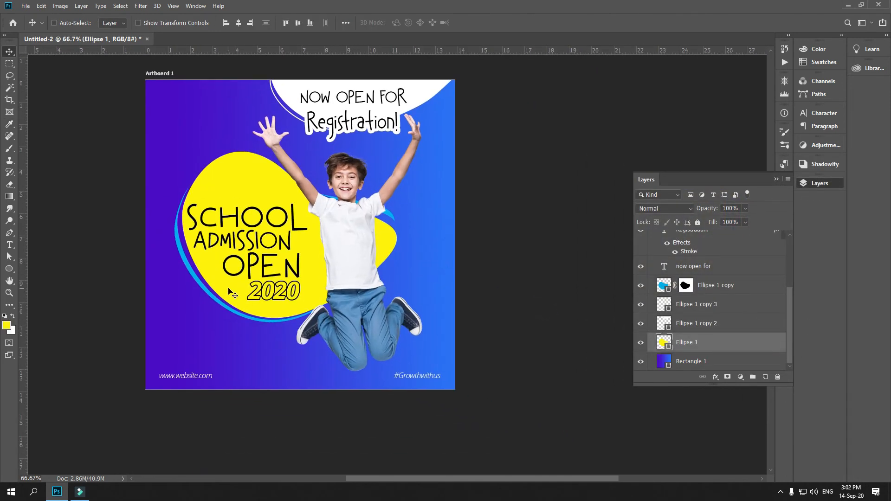
pyautogui.hotkey('ctrl', 't')
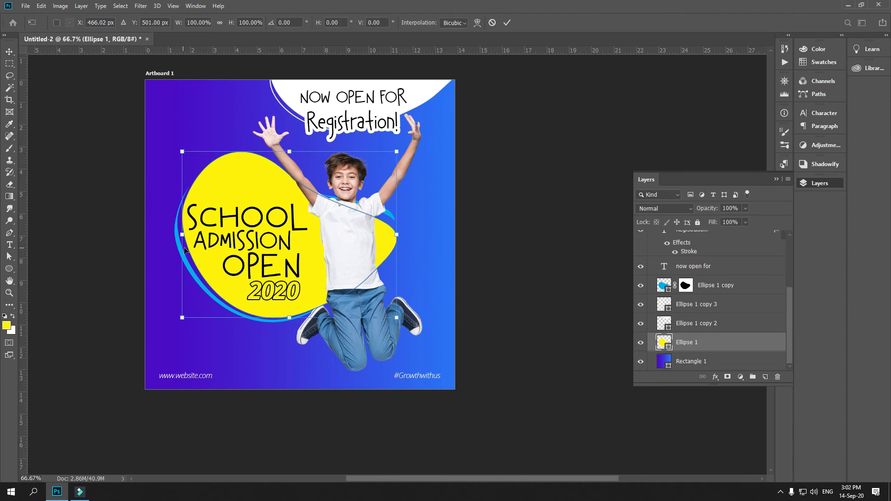
pyautogui.moveTo(183, 236); pyautogui.dragTo(176, 236)
pyautogui.press('Return')
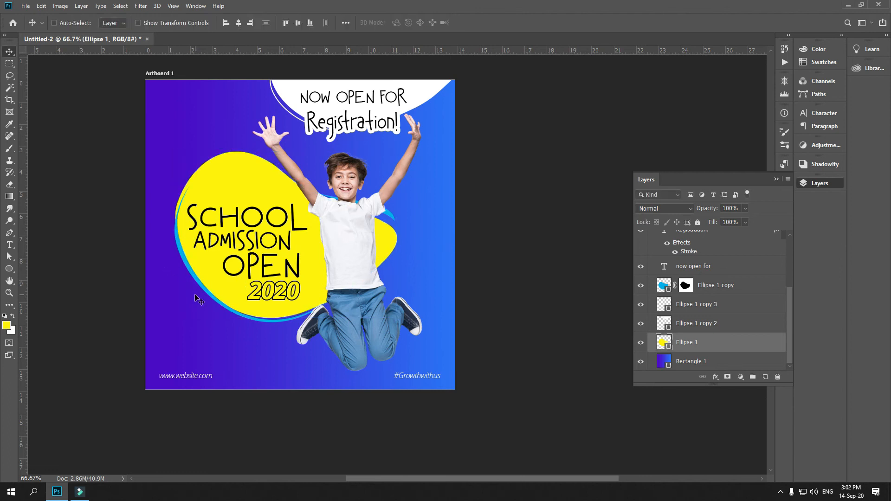
# Move the yellow blob slightly right and down, exposing more of the blue accent along its left side.
pyautogui.moveTo(198, 286); pyautogui.dragTo(180, 307)
pyautogui.hotkey('ctrl', 'z')
pyautogui.hotkey('ctrl', 'z')
pyautogui.press('ctrl')
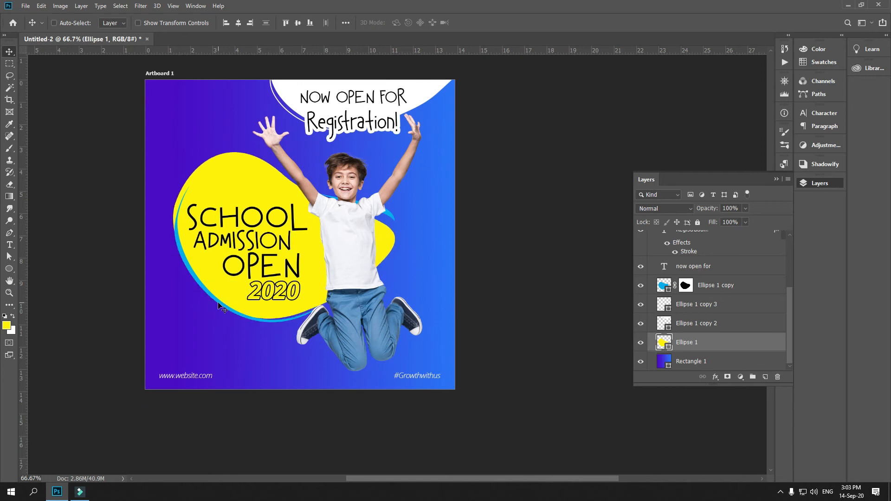
pyautogui.moveTo(328, 250); pyautogui.dragTo(339, 252)
pyautogui.moveTo(211, 295); pyautogui.dragTo(210, 296)
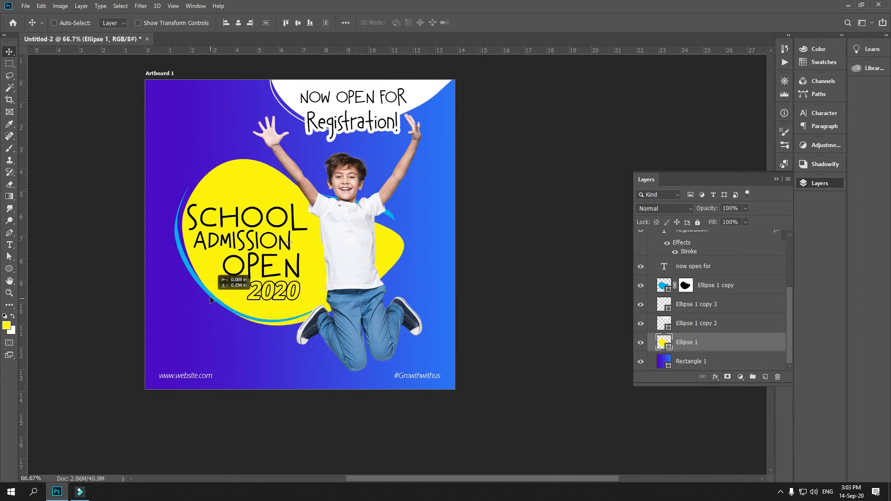
pyautogui.hotkey('ctrl', 'z')
pyautogui.hotkey('ctrl', 'z')
pyautogui.hotkey('ctrl', 'z')
pyautogui.hotkey('ctrl', 'z')
# Move the blue accent blob slightly down beneath the yellow blob's lower edge.
pyautogui.rightClick(210, 296)
pyautogui.click(228, 306)
pyautogui.moveTo(199, 299); pyautogui.dragTo(199, 304)
# Try filling the blue accent blob with white.
pyautogui.hotkey('ctrl', 'BackSpace')
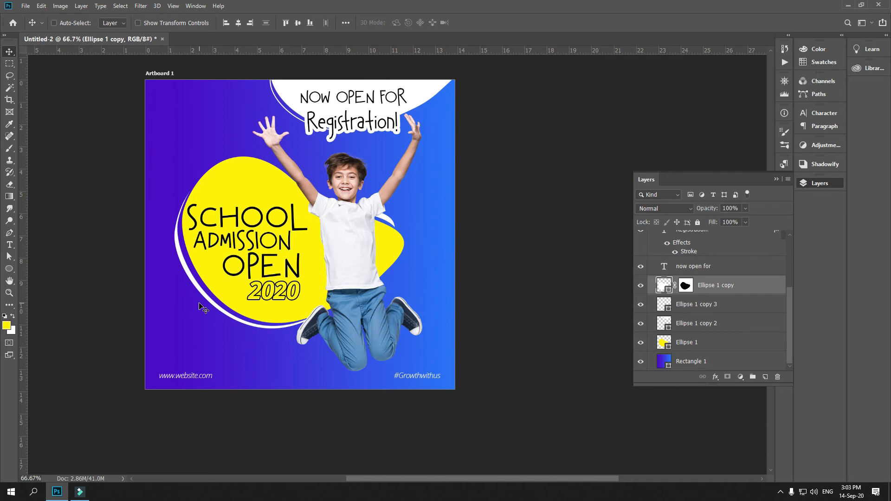
pyautogui.hotkey('ctrl', 'z')
pyautogui.hotkey('ctrl', '-')
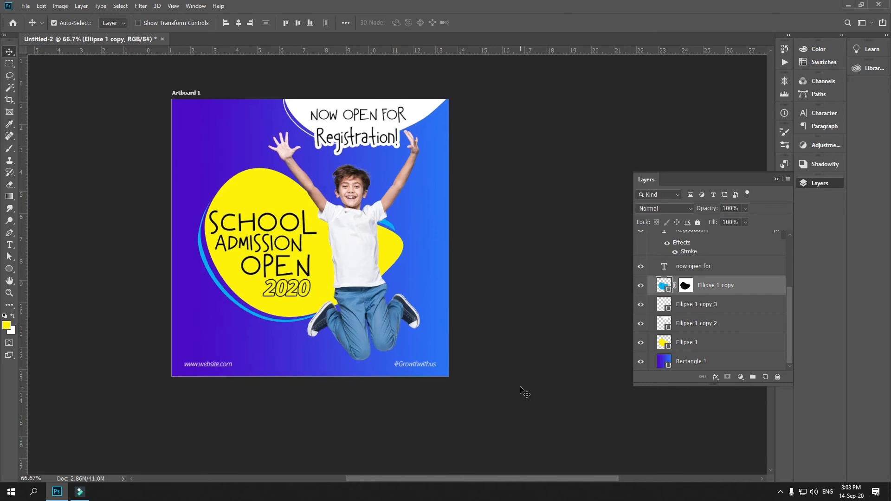
pyautogui.hotkey('ctrl', '0')
pyautogui.hotkey('ctrl', '-')
# Move the school admission lettering group slightly right and down on the yellow blob.
pyautogui.click(478, 278)
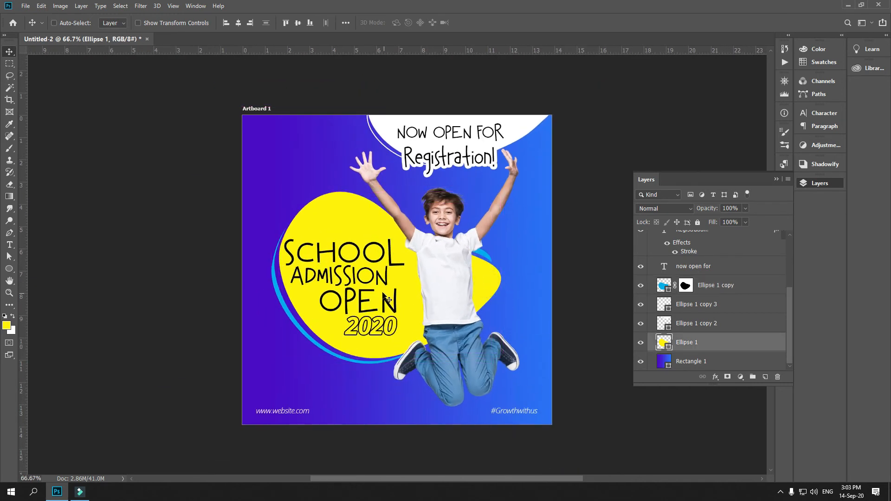
pyautogui.rightClick(370, 282)
pyautogui.click(417, 293)
pyautogui.moveTo(389, 282); pyautogui.dragTo(397, 285)
pyautogui.hotkey('ctrl', '-')
pyautogui.hotkey('ctrl', '-')
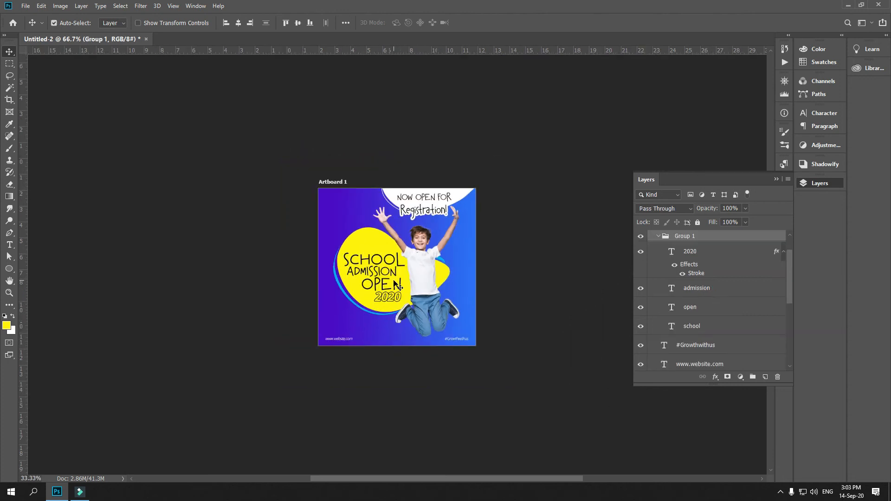
pyautogui.hotkey('ctrl', '0')
pyautogui.hotkey('ctrl', '-')
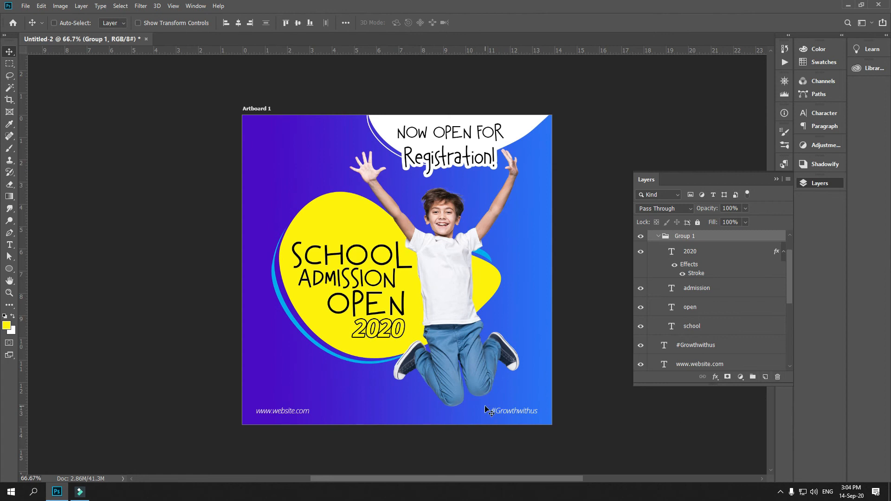
# Duplicate the jumping boy photo, enlarge the copy greatly and reposition it over the artboard.
pyautogui.keyDown('ctrl'); pyautogui.moveTo(446, 263); pyautogui.dragTo(383, 271); pyautogui.keyUp('ctrl')
pyautogui.hotkey('ctrl', 'z')
pyautogui.hotkey('ctrl', '-')
pyautogui.hotkey('ctrl', 't')
pyautogui.hotkey('ctrl', '-')
pyautogui.moveTo(299, 270); pyautogui.dragTo(61, 241)
pyautogui.moveTo(335, 297); pyautogui.dragTo(474, 278)
pyautogui.press('Return')
# Rearrange the enlarged boy copy in the layer stack so it sits directly above the background gradient rectangle.
pyautogui.hotkey('ctrl', 'shift', '[')
pyautogui.hotkey('ctrl', '[')
pyautogui.hotkey('ctrl', 'z')
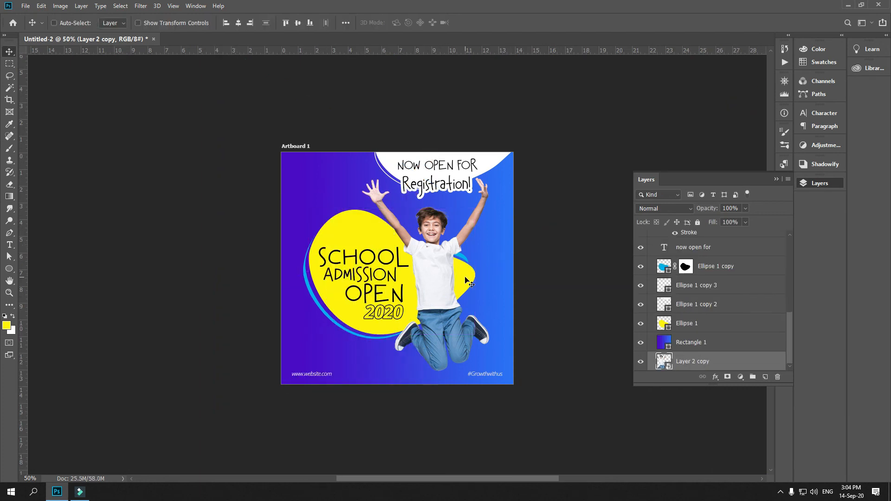
pyautogui.hotkey('ctrl', ']')
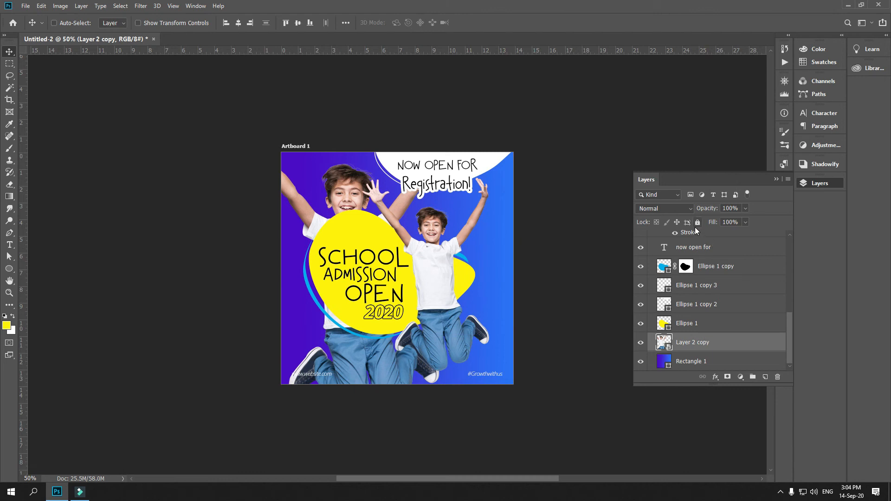
# Set the enlarged boy copy's blend mode to Luminosity and its opacity to 10%.
pyautogui.click(673, 209)
pyautogui.click(668, 461)
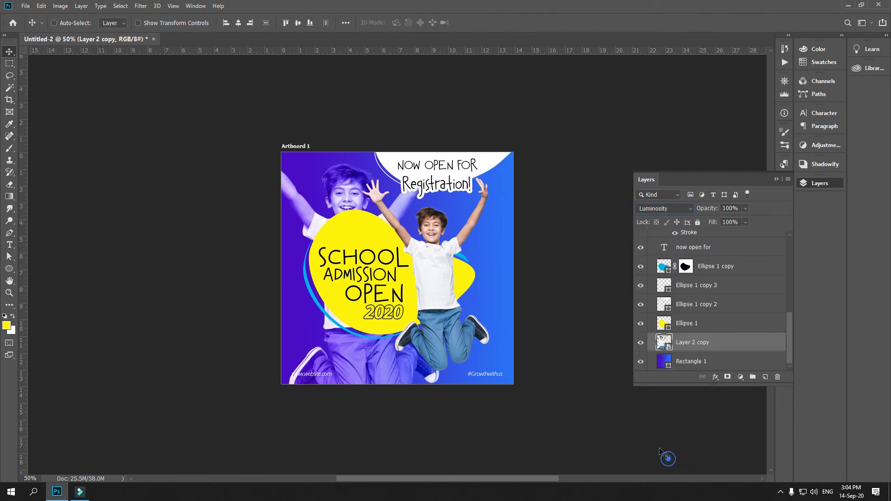
pyautogui.click(745, 209)
pyautogui.moveTo(743, 221); pyautogui.dragTo(714, 224)
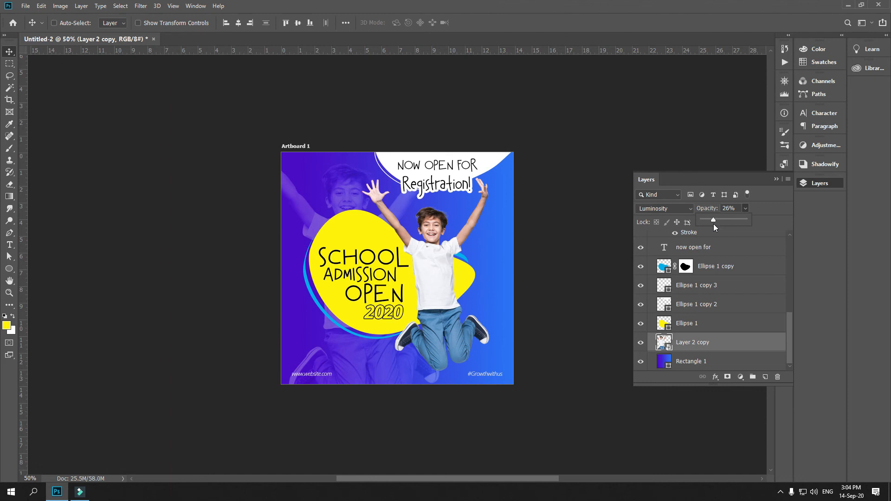
pyautogui.click(745, 210)
pyautogui.write('10')
pyautogui.press('Tab')
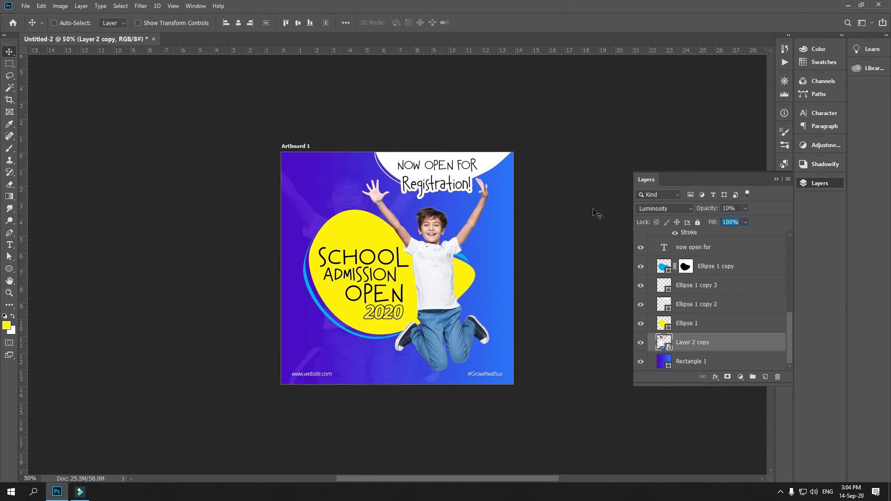
# Compare Overlay and other blend modes on the enlarged boy copy, return to Luminosity and set the opacity to 20%.
pyautogui.click(677, 212)
pyautogui.click(672, 221)
pyautogui.scroll(-7, 672, 212)
pyautogui.scroll(-3, 671, 212)
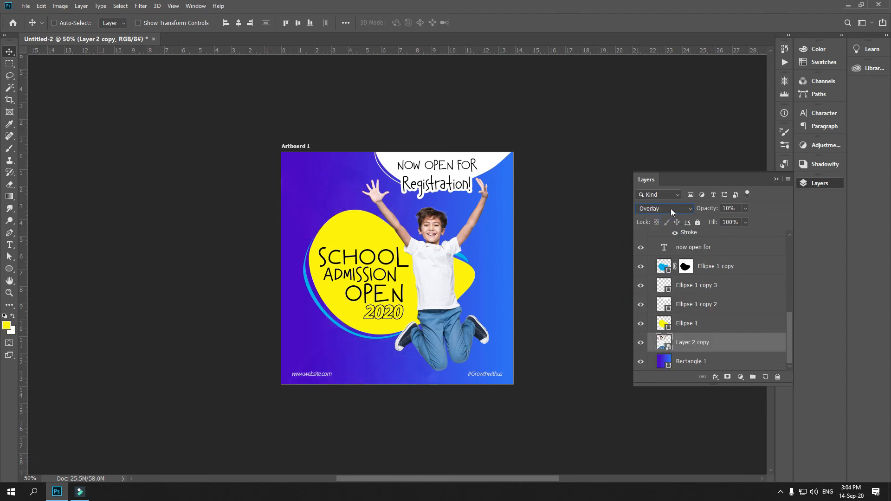
pyautogui.scroll(-6, 672, 212)
pyautogui.scroll(-2, 671, 212)
pyautogui.scroll(-2, 670, 210)
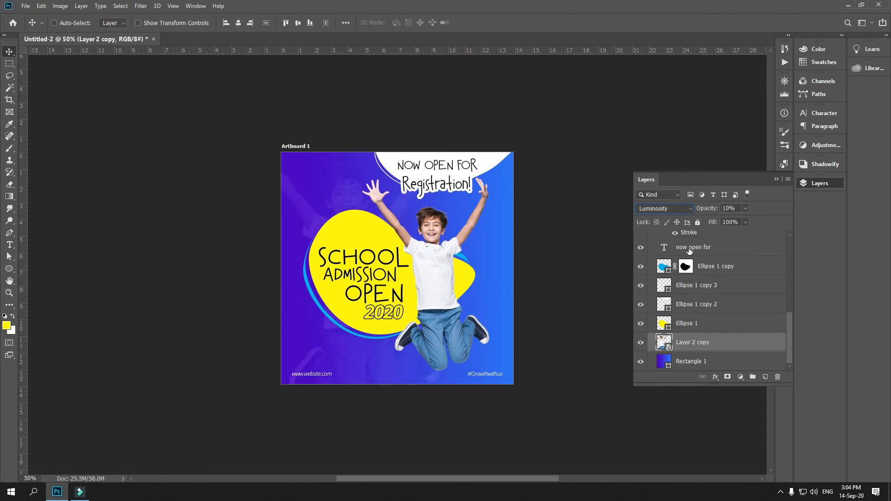
pyautogui.click(740, 206)
pyautogui.write('20')
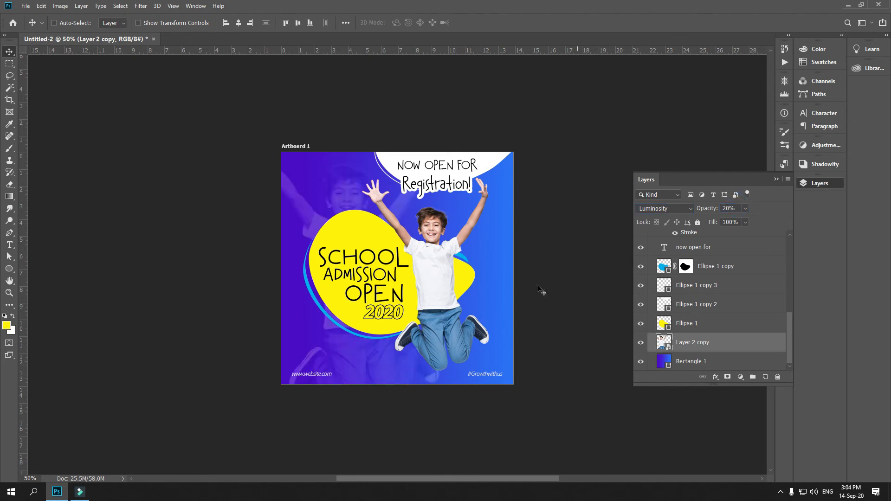
# Reverse the background rectangle's gradient so the light blue is on the left and the violet on the right.
pyautogui.doubleClick(661, 366)
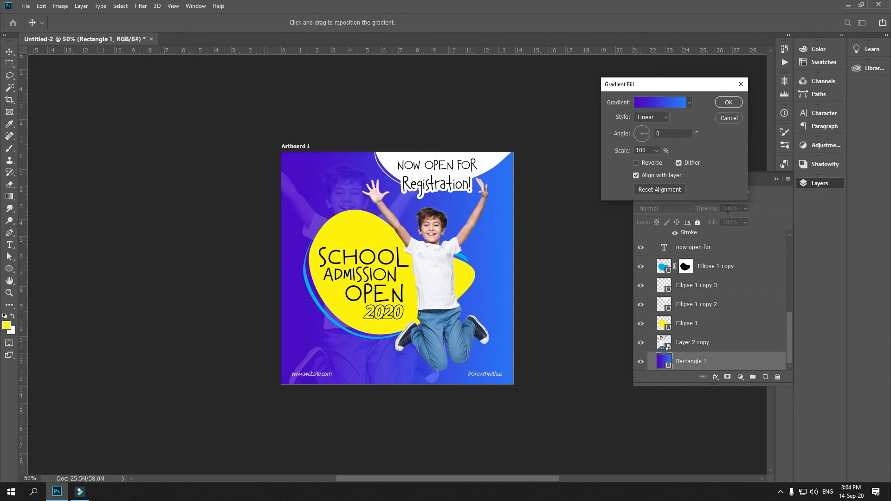
pyautogui.click(649, 168)
pyautogui.press('Return')
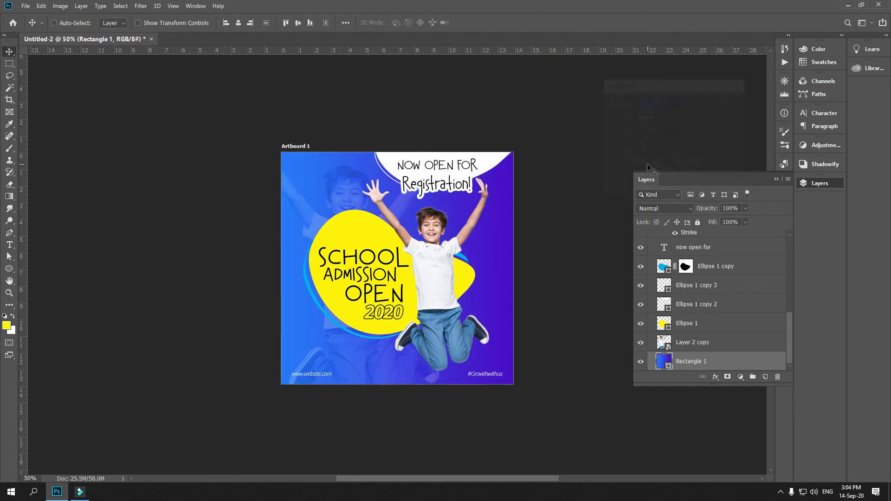
# Enlarge the faded boy copy slightly and reposition it in the left part of the poster.
pyautogui.keyDown('ctrl'); pyautogui.click(403, 226); pyautogui.keyUp('ctrl')
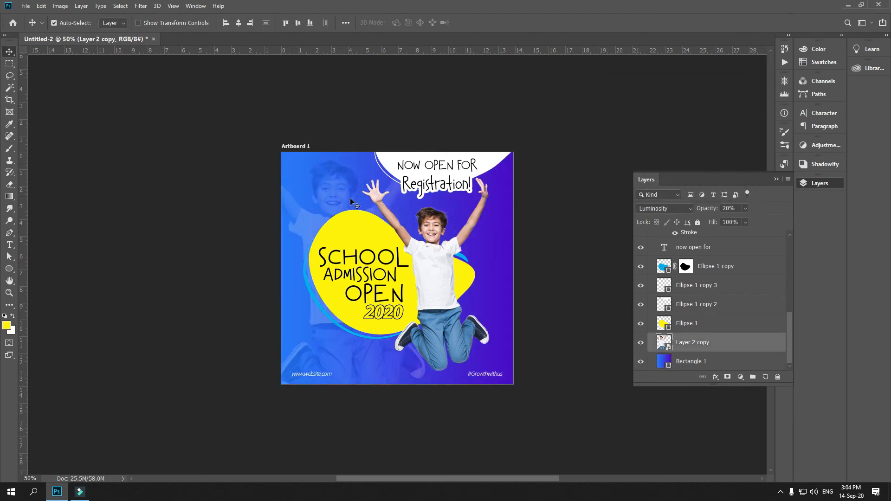
pyautogui.hotkey('ctrl', 't')
pyautogui.moveTo(216, 246); pyautogui.dragTo(173, 240)
pyautogui.moveTo(352, 243); pyautogui.dragTo(371, 242)
pyautogui.press('Return')
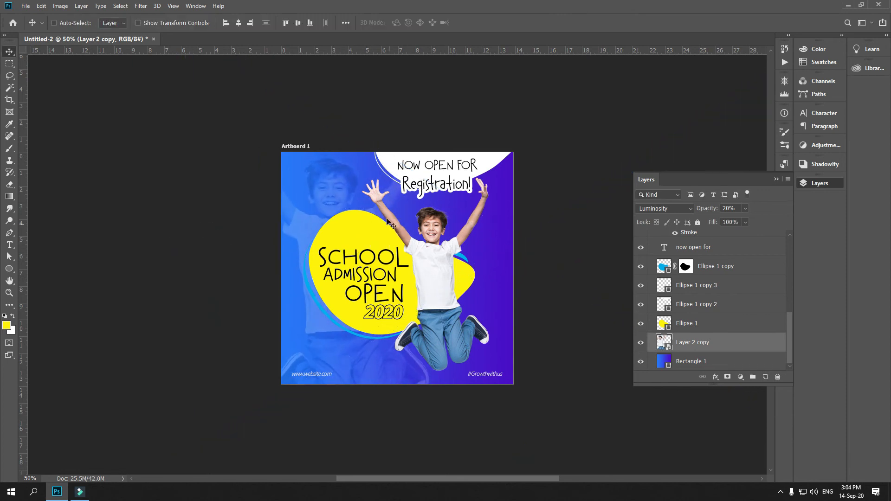
# Compare the poster with and without the faded boy copy by hiding and showing its layer.
pyautogui.click(641, 342)
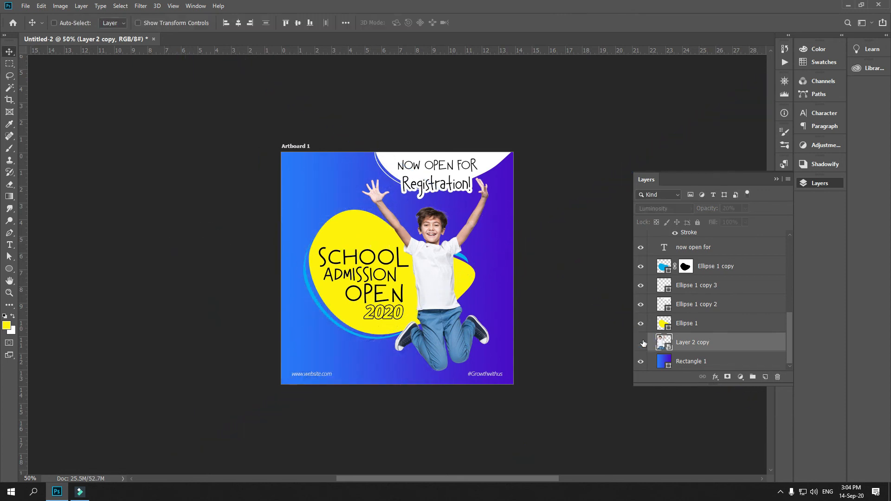
pyautogui.click(642, 342)
pyautogui.scroll(3, 493, 273)
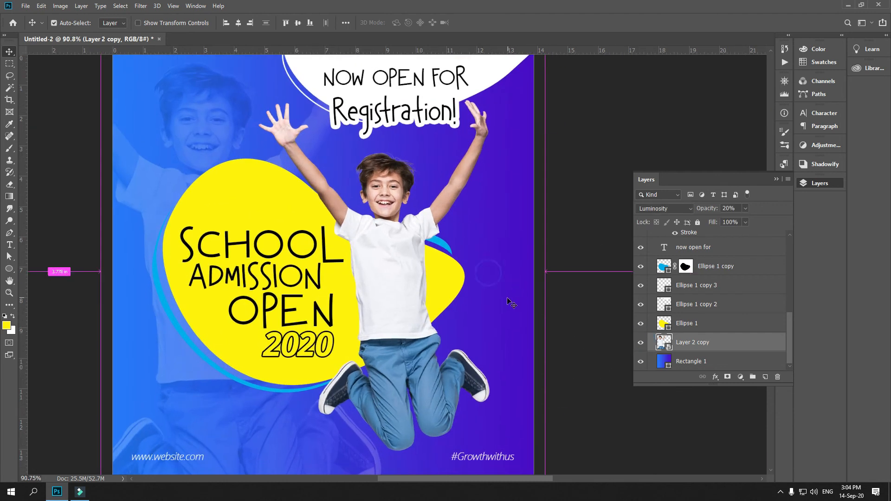
# Fill the large yellow blob behind the school admission lettering with white.
pyautogui.click(524, 278)
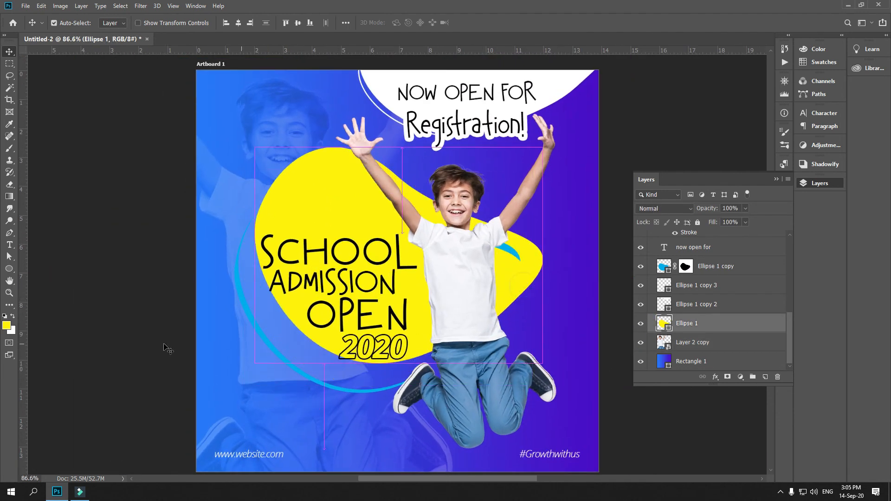
pyautogui.hotkey('ctrl', 'BackSpace')
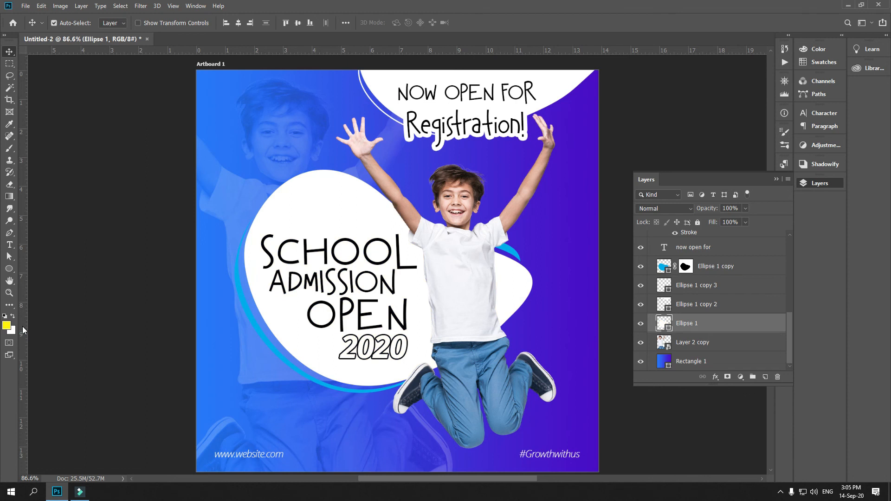
pyautogui.hotkey('ctrl', '-')
pyautogui.hotkey('ctrl', '-')
pyautogui.hotkey('ctrl', '-')
pyautogui.hotkey('ctrl', '-')
pyautogui.hotkey('ctrl', '0')
pyautogui.hotkey('ctrl', '-')
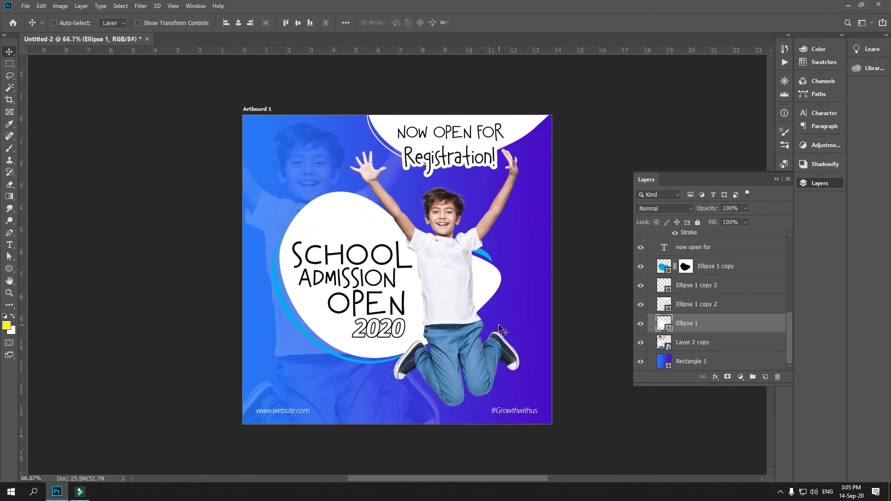
pyautogui.keyDown('ctrl'); pyautogui.click(453, 272); pyautogui.keyUp('ctrl')
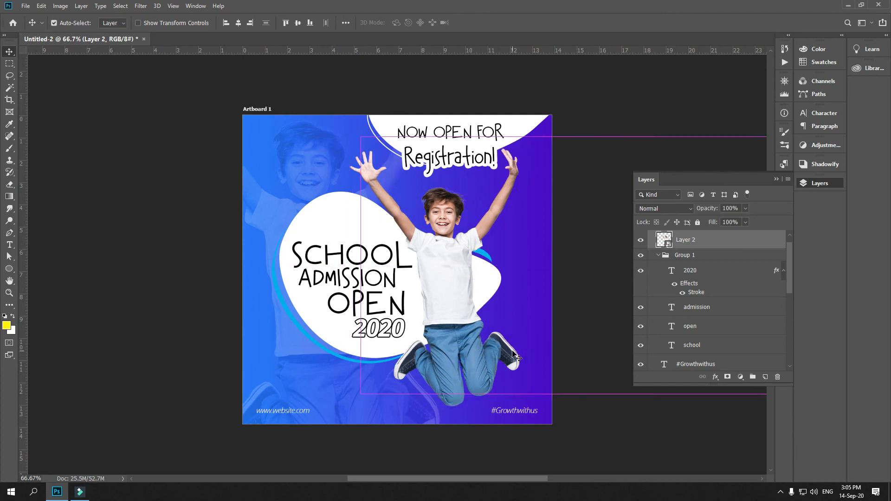
pyautogui.press('ctrl')
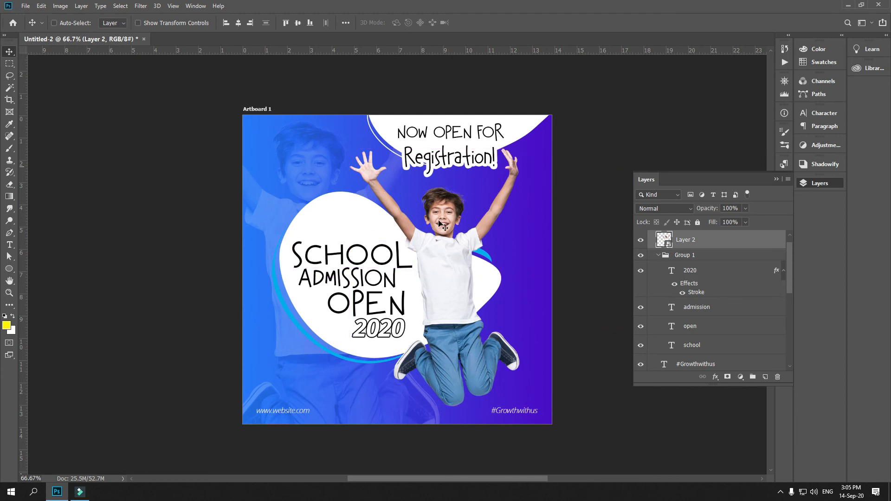
pyautogui.keyDown('ctrl'); pyautogui.click(299, 412); pyautogui.keyUp('ctrl')
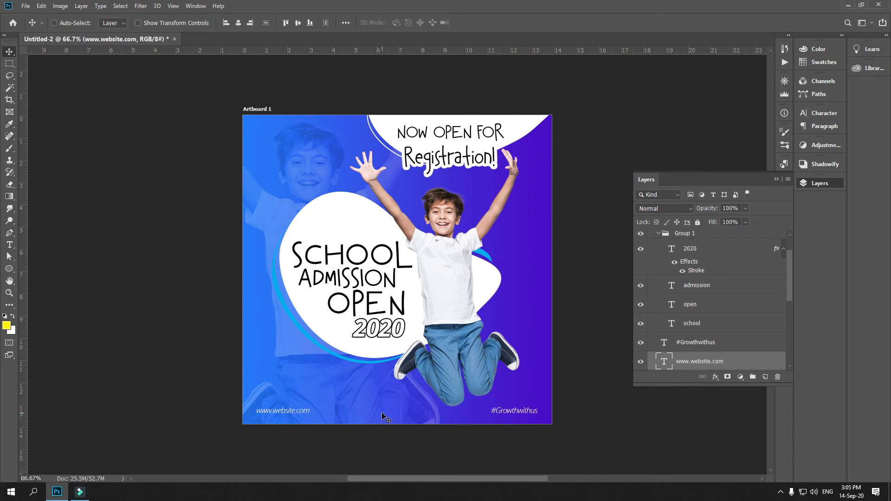
# Enlarge the "NOW OPEN FOR" line by extending it leftward inside the white blob at the poster's top.
pyautogui.click(821, 184)
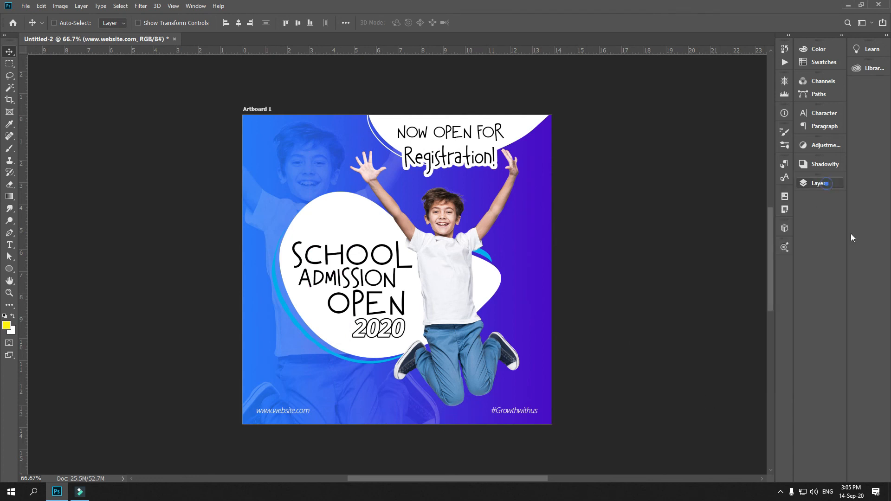
pyautogui.moveTo(458, 133); pyautogui.dragTo(458, 119)
pyautogui.hotkey('ctrl', 'z')
pyautogui.hotkey('ctrl', 't')
pyautogui.moveTo(398, 133); pyautogui.dragTo(384, 133)
pyautogui.press('Return')
pyautogui.press('c')
pyautogui.moveTo(471, 136); pyautogui.dragTo(469, 132)
pyautogui.hotkey('ctrl', 'z')
pyautogui.press('v')
pyautogui.hotkey('ctrl', 'z')
pyautogui.rightClick(469, 134)
pyautogui.click(506, 135)
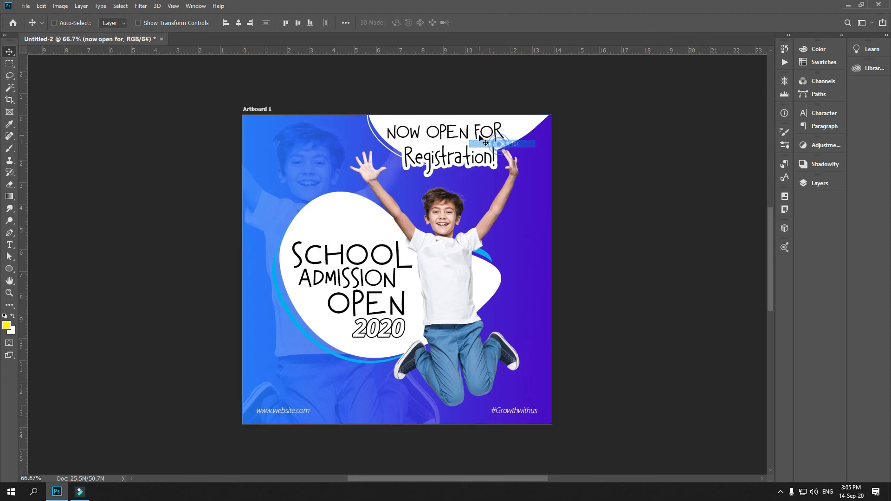
# Scale the "NOW OPEN FOR" line to about 110%, extending it rightward.
pyautogui.hotkey('ctrl', 't')
pyautogui.moveTo(516, 134); pyautogui.dragTo(527, 134)
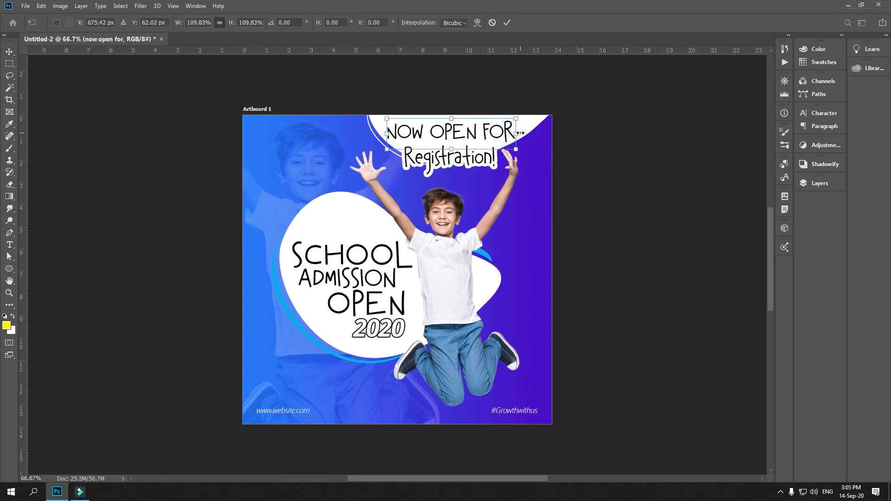
pyautogui.press('Return')
# Scale the "Registration!" text down slightly beneath the "NOW OPEN FOR" line.
pyautogui.hotkey('ctrl', '-')
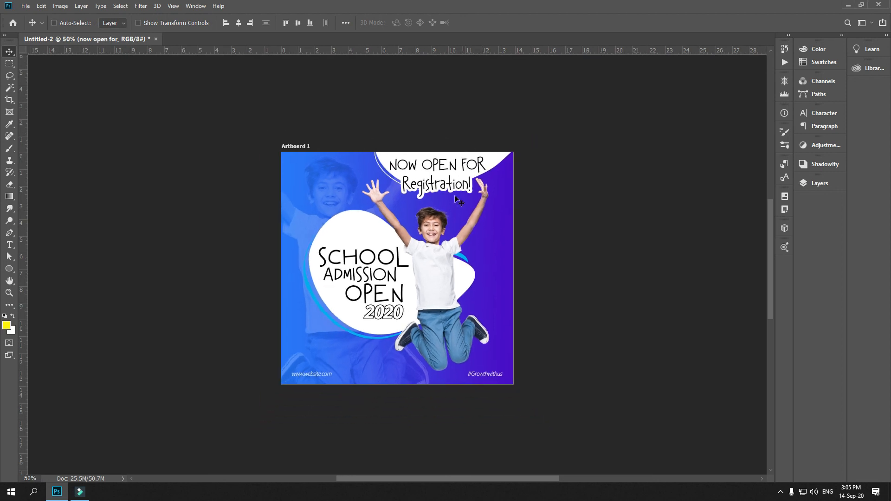
pyautogui.click(471, 186)
pyautogui.hotkey('ctrl', 't')
pyautogui.moveTo(473, 188); pyautogui.dragTo(465, 191)
pyautogui.press('Return')
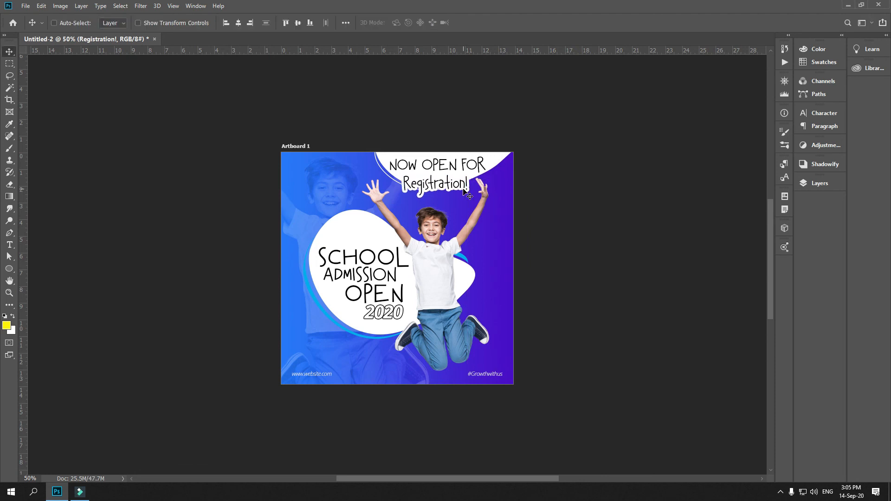
pyautogui.hotkey('ctrl', '-')
pyautogui.hotkey('ctrl', '0')
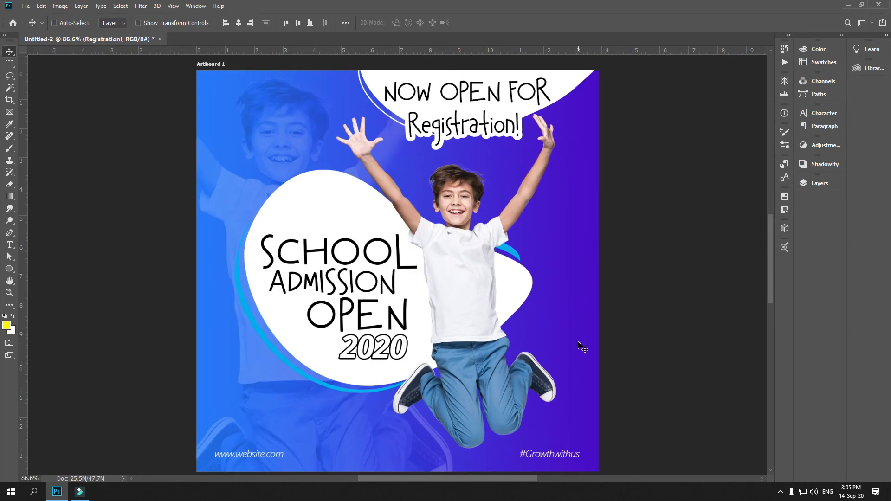
# Duplicate the whole poster artboard and place the copy to the right of the original.
pyautogui.hotkey('ctrl', '-')
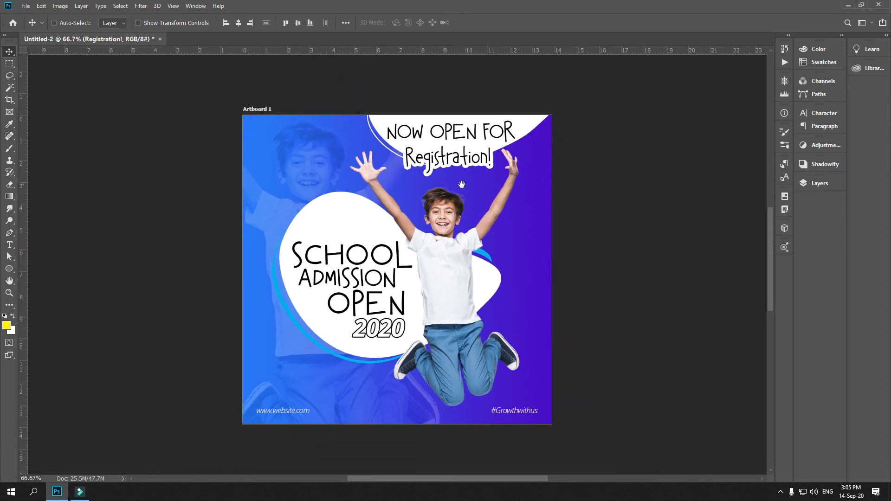
pyautogui.moveTo(462, 185); pyautogui.dragTo(451, 184)
pyautogui.rightClick(172, 150)
pyautogui.click(188, 155)
pyautogui.hotkey('ctrl', '0')
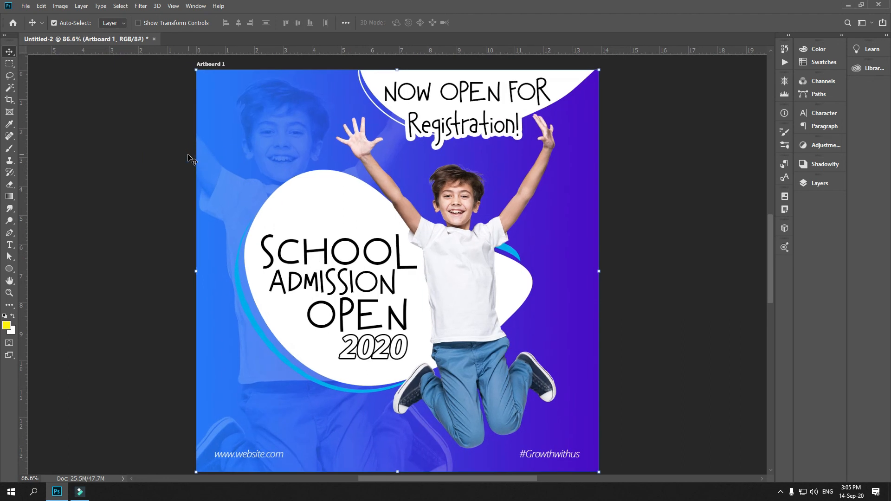
pyautogui.hotkey('ctrl', '-')
pyautogui.hotkey('ctrl', '-')
pyautogui.moveTo(227, 162); pyautogui.dragTo(439, 160)
# Open the gradient editor for the background rectangle in the duplicated artboard.
pyautogui.press('F7')
pyautogui.rightClick(614, 195)
pyautogui.click(625, 208)
pyautogui.scroll(-2, 672, 340)
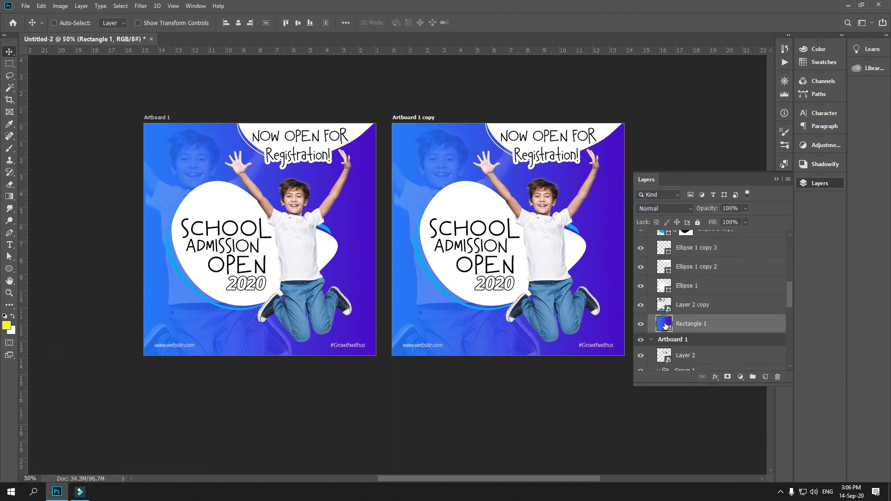
pyautogui.doubleClick(666, 324)
pyautogui.click(659, 99)
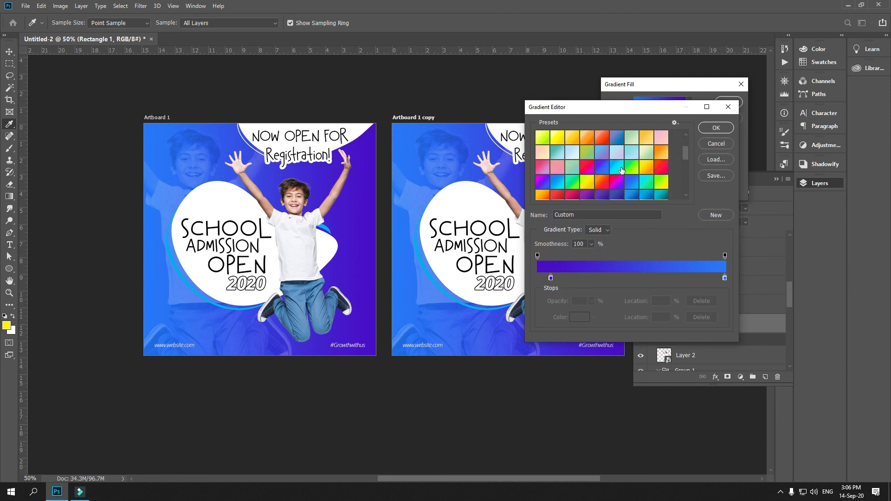
# Try several gradient presets on the duplicated poster's background, including Cyan50-400 and pink-red8-6.
pyautogui.scroll(-3, 622, 170)
pyautogui.click(646, 181)
pyautogui.click(662, 183)
pyautogui.moveTo(660, 110); pyautogui.dragTo(769, 111)
pyautogui.scroll(-1, 757, 188)
pyautogui.click(759, 180)
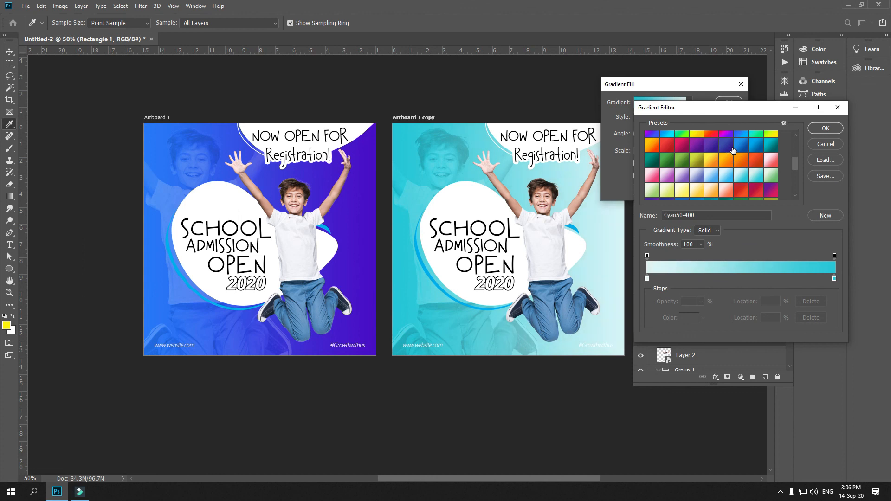
pyautogui.click(732, 147)
pyautogui.click(742, 146)
pyautogui.scroll(-3, 734, 162)
pyautogui.click(738, 166)
pyautogui.click(715, 172)
pyautogui.click(726, 145)
pyautogui.click(749, 147)
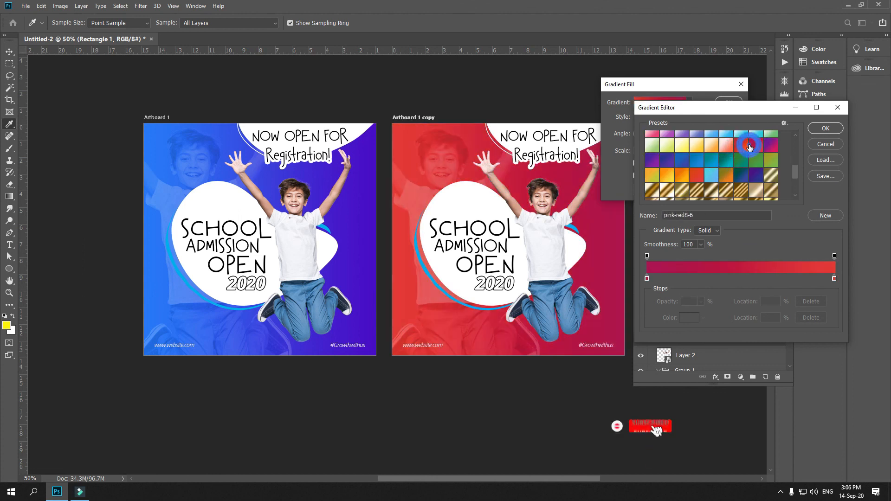
# Apply the orange-to-red gradient preset to the duplicated poster's background.
pyautogui.click(743, 144)
pyautogui.press('Return')
pyautogui.press('Return')
# Duplicate the red poster artboard and place the second copy to its right.
pyautogui.moveTo(507, 268); pyautogui.dragTo(244, 270)
pyautogui.rightClick(179, 200)
pyautogui.click(213, 205)
pyautogui.hotkey('ctrl', '0')
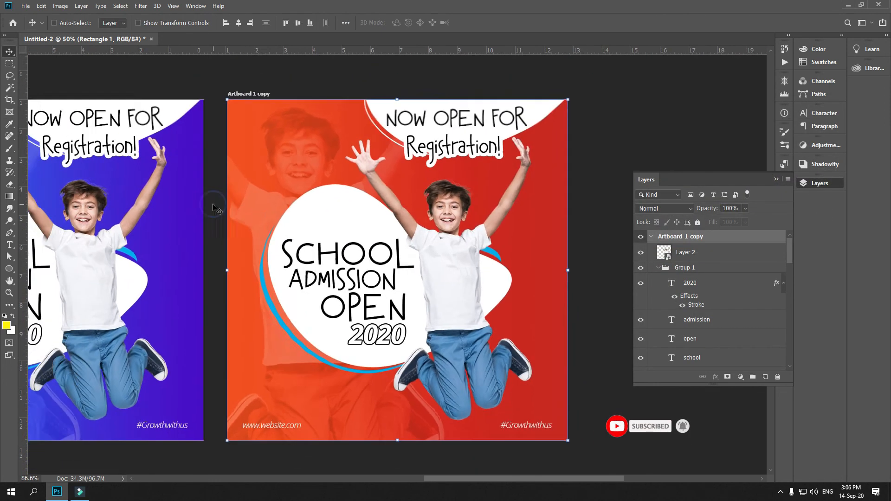
pyautogui.hotkey('ctrl', '-')
pyautogui.hotkey('ctrl', '-')
pyautogui.hotkey('ctrl', '-')
pyautogui.moveTo(316, 270); pyautogui.dragTo(144, 232)
pyautogui.moveTo(221, 195); pyautogui.dragTo(390, 214)
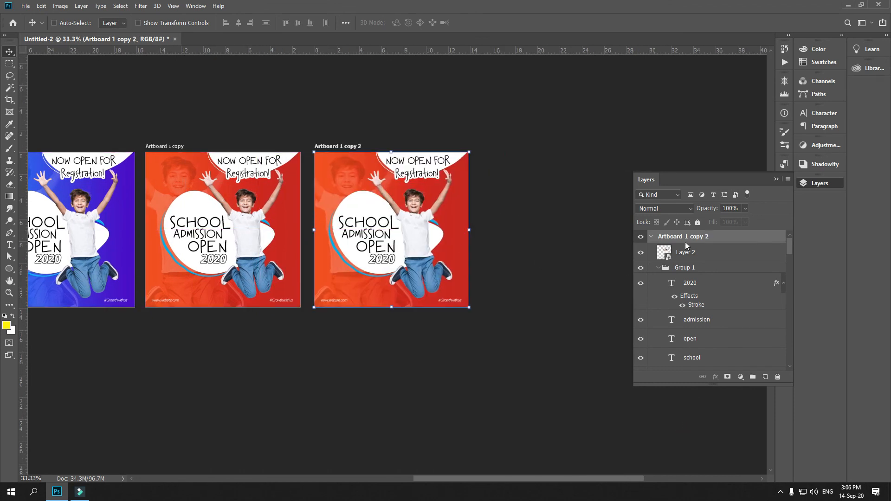
# Apply the amber400 yellow-to-orange gradient preset to the background rectangle of the second poster copy.
pyautogui.rightClick(465, 205)
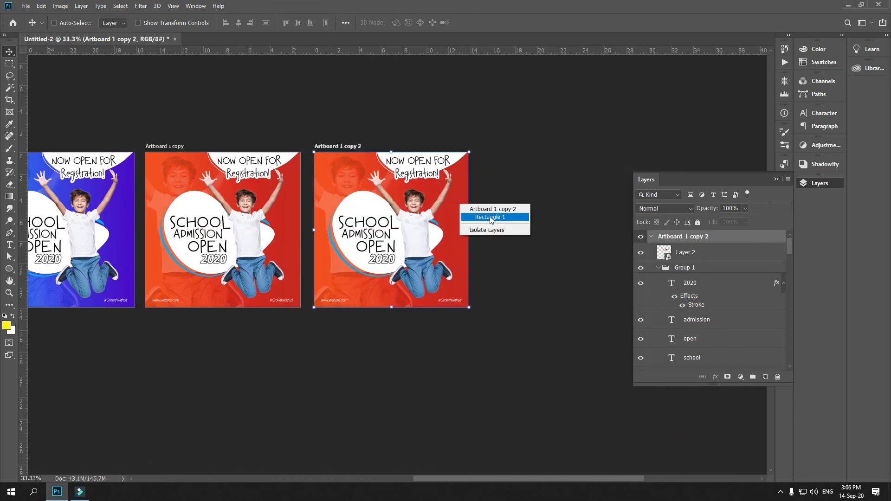
pyautogui.click(492, 218)
pyautogui.doubleClick(663, 363)
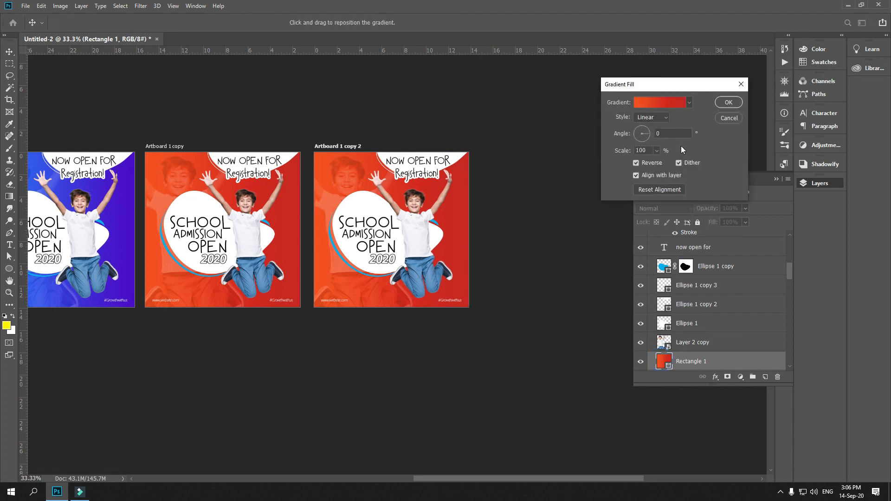
pyautogui.click(662, 102)
pyautogui.scroll(-3, 710, 176)
pyautogui.click(753, 178)
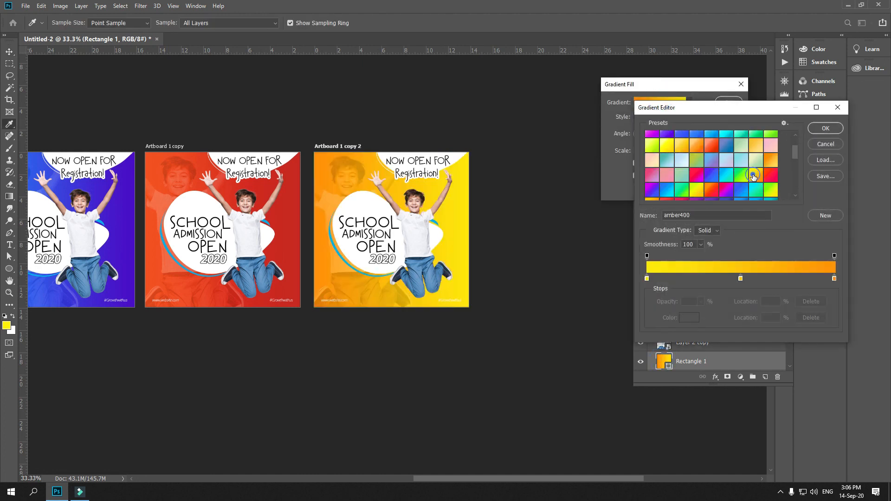
pyautogui.press('Return')
pyautogui.press('Return')
# Fill the ellipse shape behind the headline on the red poster with the yellow foreground colour.
pyautogui.moveTo(364, 268); pyautogui.dragTo(467, 264)
pyautogui.moveTo(310, 209); pyautogui.dragTo(294, 186)
pyautogui.hotkey('ctrl', 'z')
pyautogui.hotkey('alt', 'BackSpace')
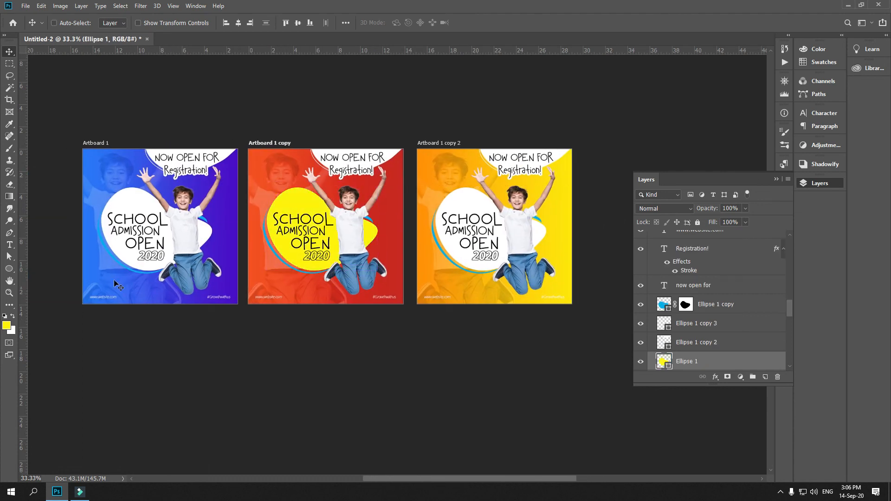
# Fill the headline ellipse on the yellow poster with an orange-red sampled from the red poster's background.
pyautogui.keyDown('ctrl'); pyautogui.click(472, 225); pyautogui.keyUp('ctrl')
pyautogui.click(7, 326)
pyautogui.click(257, 286)
pyautogui.press('Return')
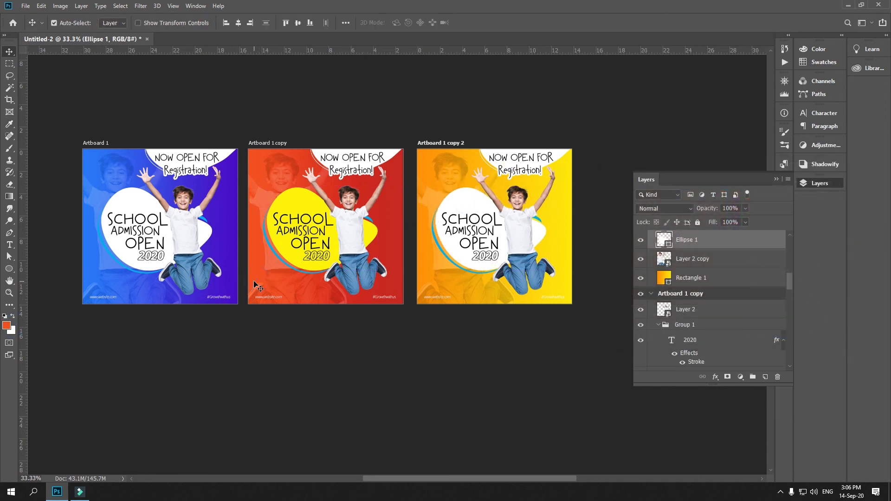
pyautogui.hotkey('alt', 'BackSpace')
# Recolour the words SCHOOL, ADMISSION and OPEN on the yellow poster white.
pyautogui.moveTo(523, 213); pyautogui.dragTo(492, 243)
pyautogui.rightClick(477, 176)
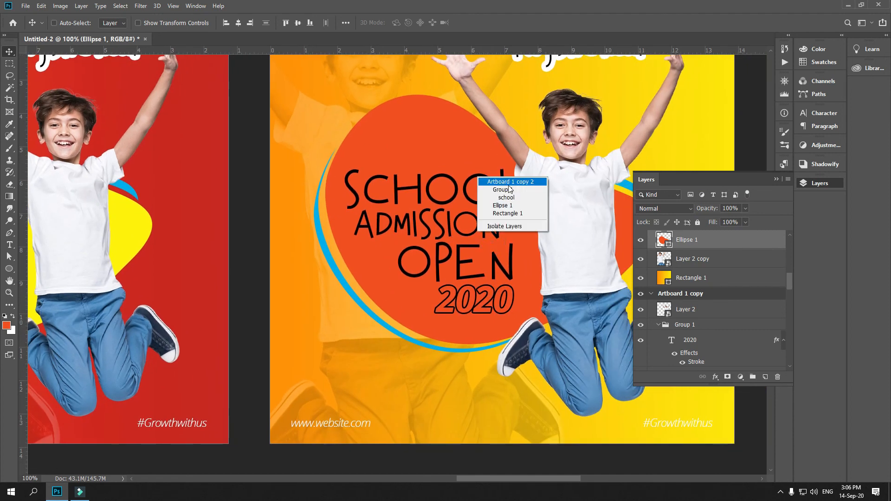
pyautogui.click(506, 205)
pyautogui.rightClick(495, 186)
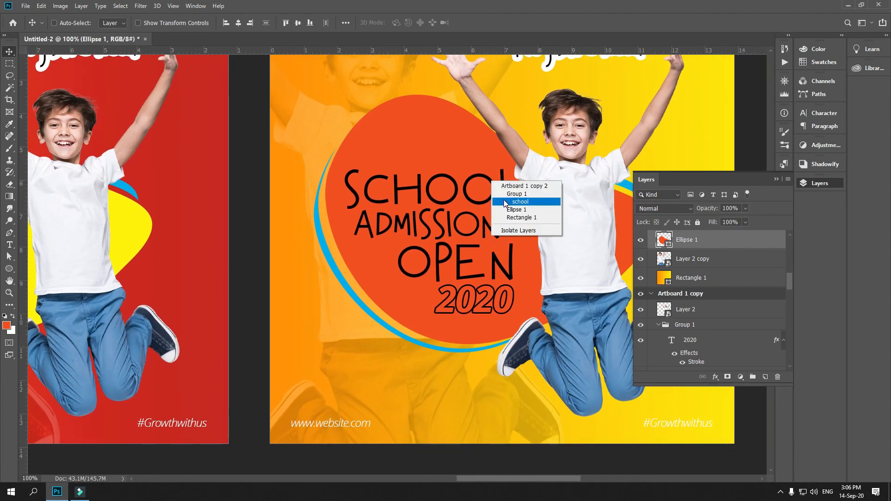
pyautogui.click(504, 192)
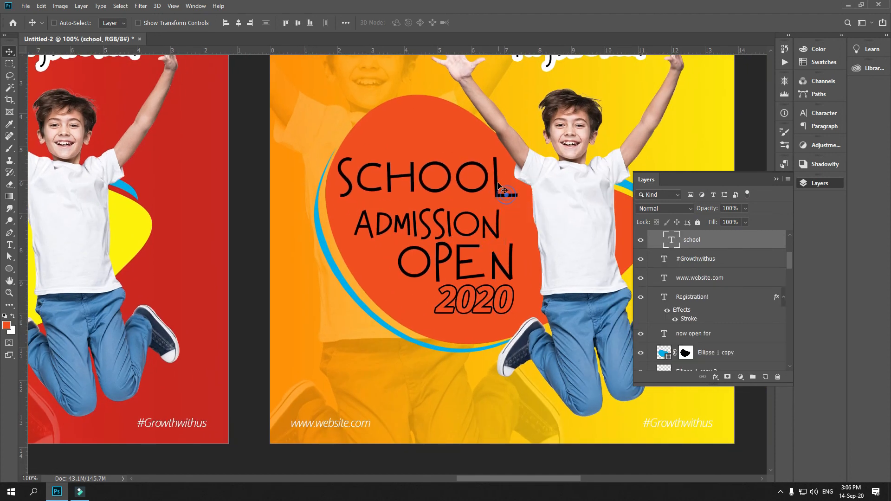
pyautogui.keyDown('ctrl'); pyautogui.click(467, 231); pyautogui.keyUp('ctrl')
pyautogui.keyDown('ctrl'); pyautogui.click(483, 266); pyautogui.keyUp('ctrl')
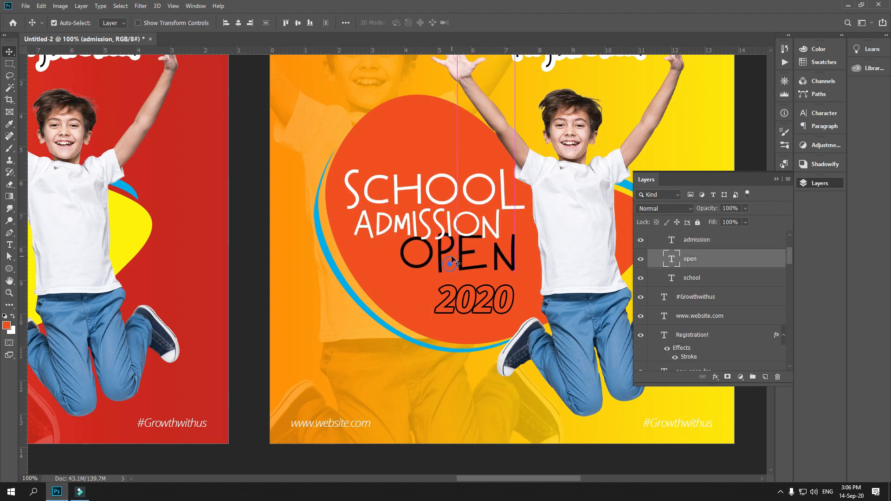
# Change the stroke colour of the 2020 text on the yellow poster to white.
pyautogui.moveTo(482, 299); pyautogui.dragTo(481, 298)
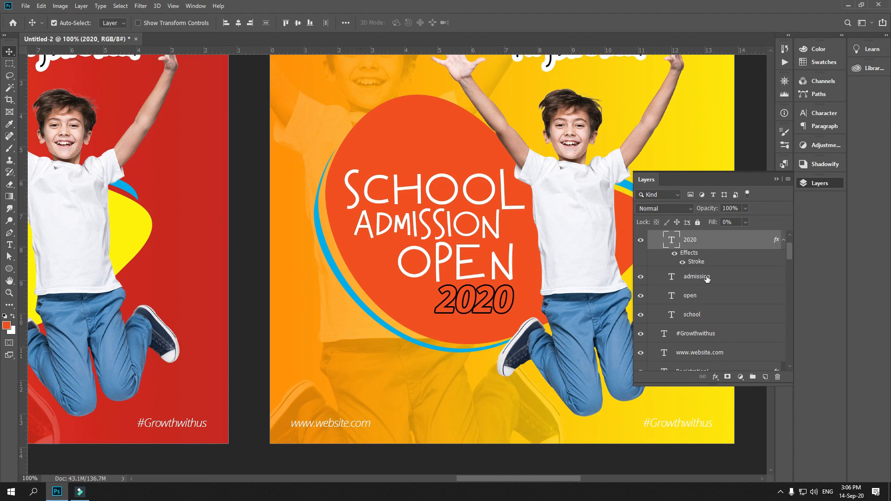
pyautogui.doubleClick(694, 263)
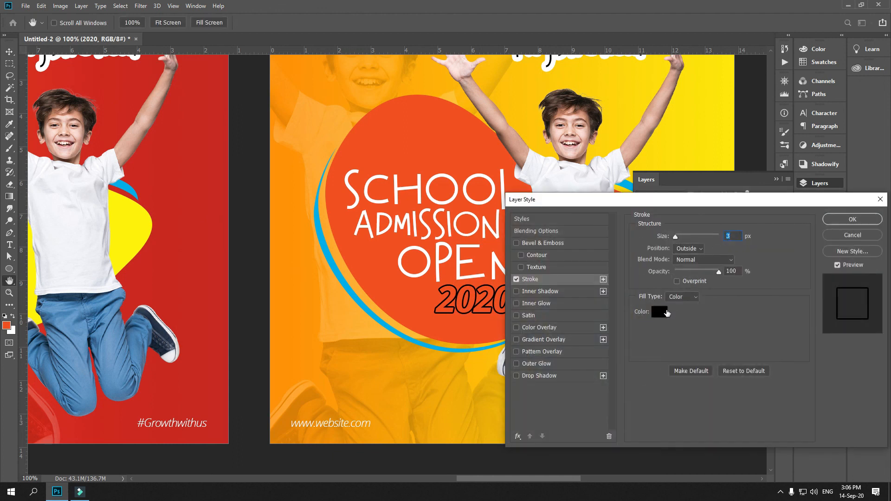
pyautogui.click(668, 314)
pyautogui.press('Return')
pyautogui.press('Return')
# Duplicate the yellow poster artboard and place the copy to its right.
pyautogui.hotkey('ctrl', '-')
pyautogui.hotkey('ctrl', '-')
pyautogui.hotkey('ctrl', '-')
pyautogui.hotkey('ctrl', '-')
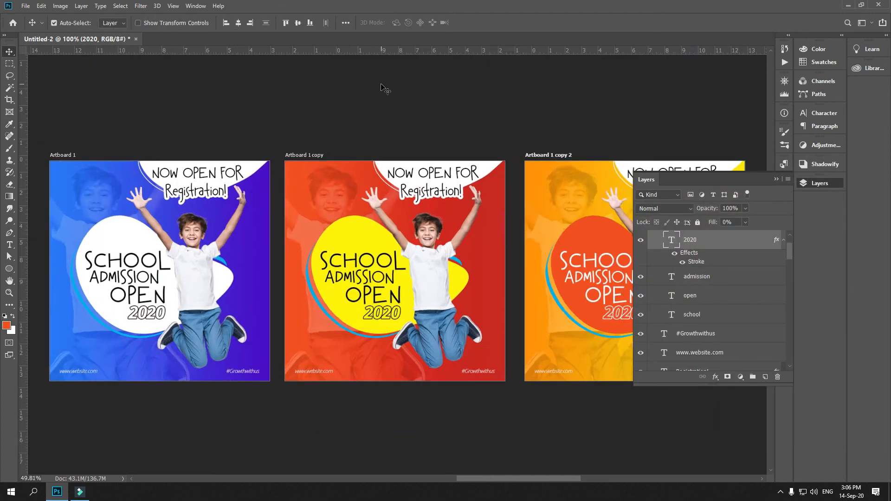
pyautogui.press('Tab')
pyautogui.press('Tab')
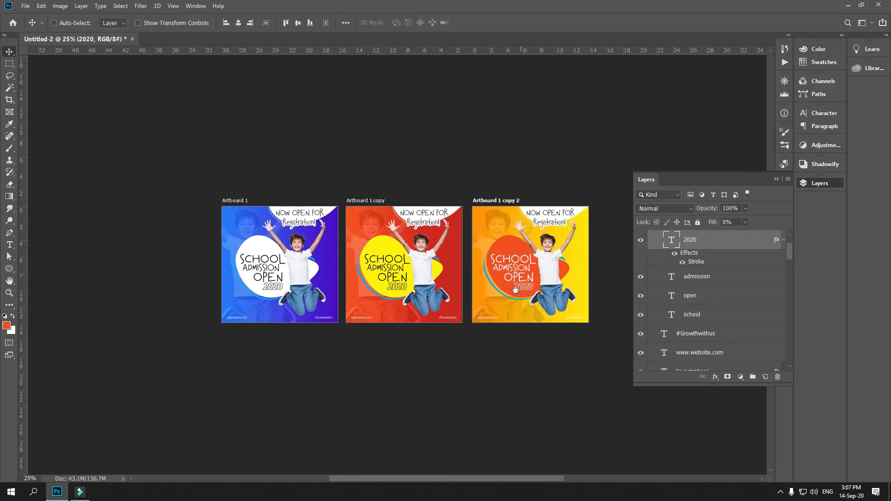
pyautogui.rightClick(424, 210)
pyautogui.click(466, 213)
pyautogui.hotkey('ctrl', '0')
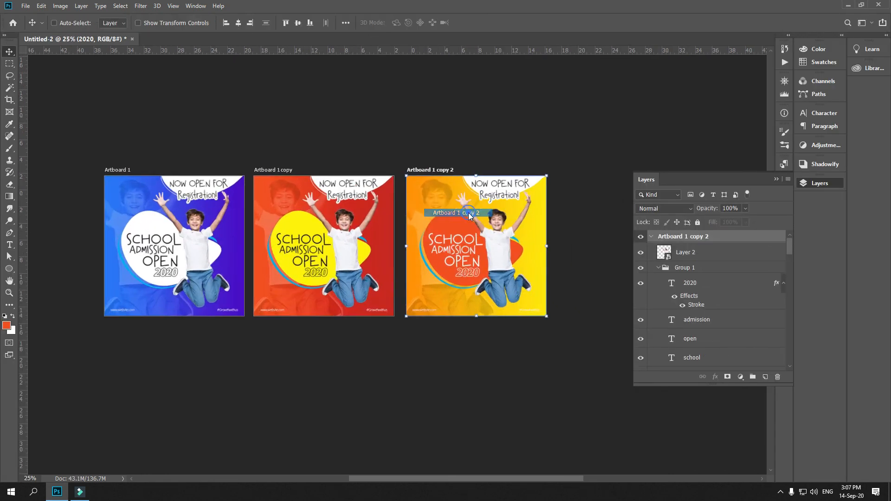
pyautogui.hotkey('ctrl', '-')
pyautogui.hotkey('ctrl', '-')
pyautogui.hotkey('ctrl', '-')
pyautogui.hotkey('ctrl', '-')
pyautogui.moveTo(467, 268); pyautogui.dragTo(447, 259)
pyautogui.moveTo(349, 256); pyautogui.dragTo(475, 255)
pyautogui.click(528, 341)
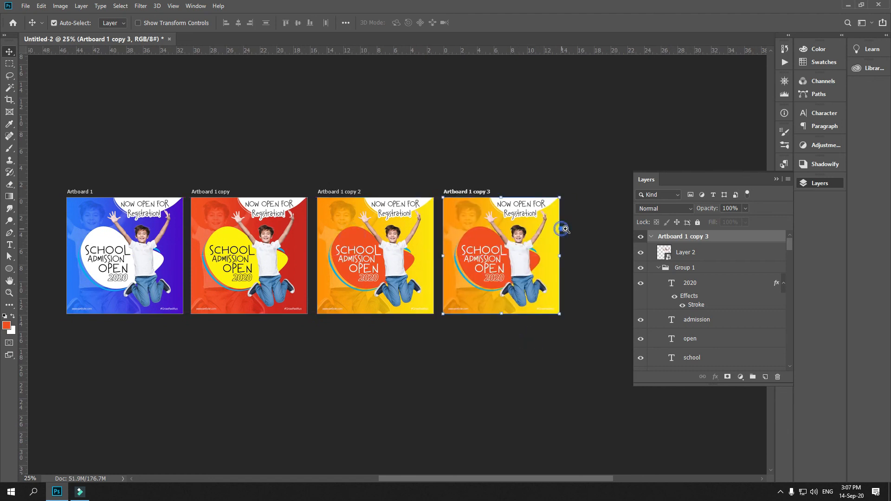
# Open the gradient editor for the background rectangle of the newest poster copy.
pyautogui.scroll(1, 564, 230)
pyautogui.scroll(-1, 569, 243)
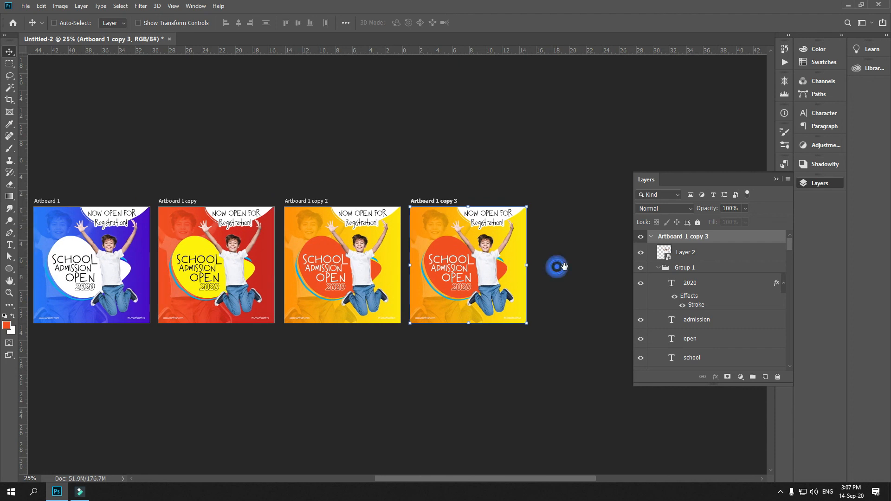
pyautogui.rightClick(520, 242)
pyautogui.click(545, 255)
pyautogui.click(620, 291)
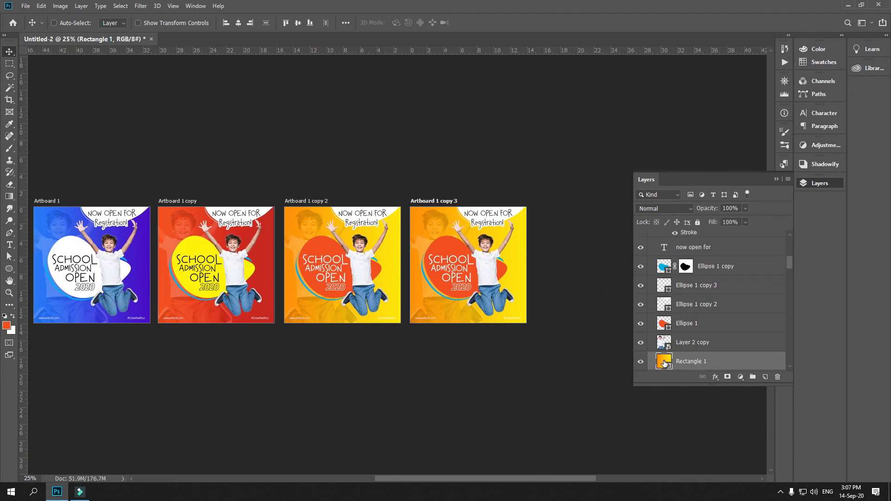
pyautogui.doubleClick(664, 362)
pyautogui.click(675, 102)
# Try the Cyan500-900, Green and lime500-900 gradient presets on the newest poster copy's background.
pyautogui.scroll(-4, 742, 162)
pyautogui.click(778, 145)
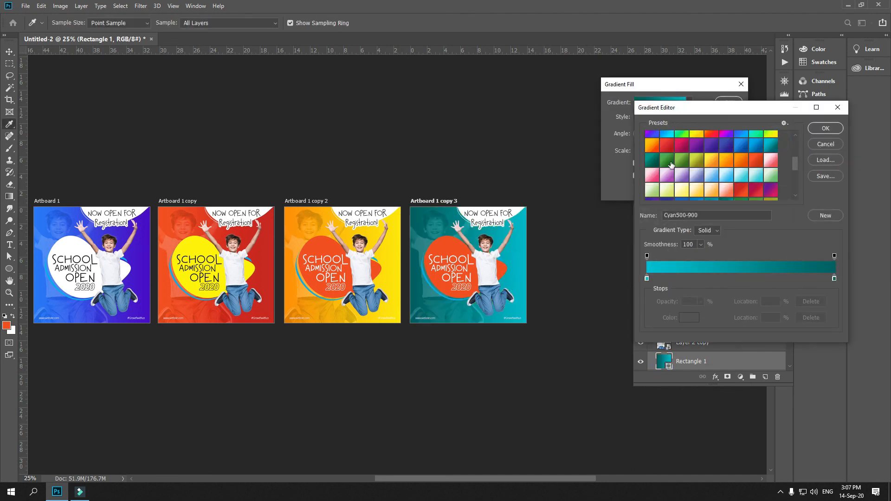
pyautogui.scroll(-3, 668, 171)
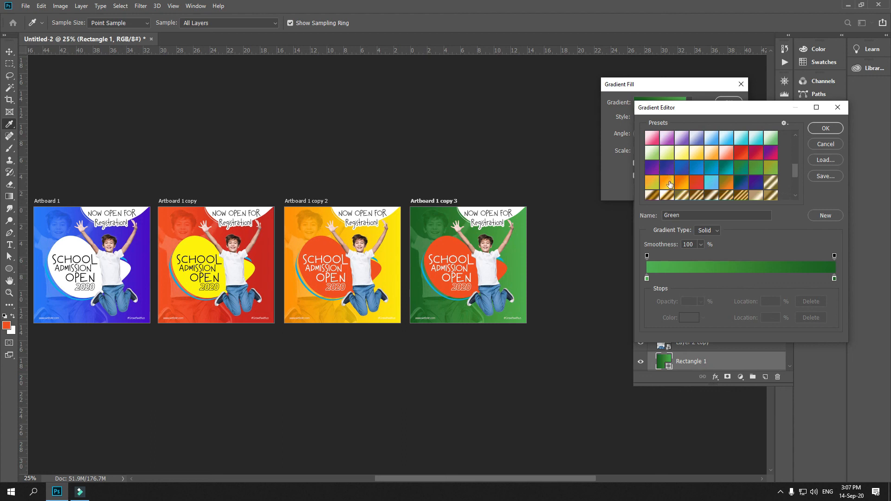
pyautogui.click(751, 173)
pyautogui.scroll(-3, 748, 174)
pyautogui.scroll(2, 740, 180)
pyautogui.scroll(3, 739, 181)
pyautogui.click(670, 189)
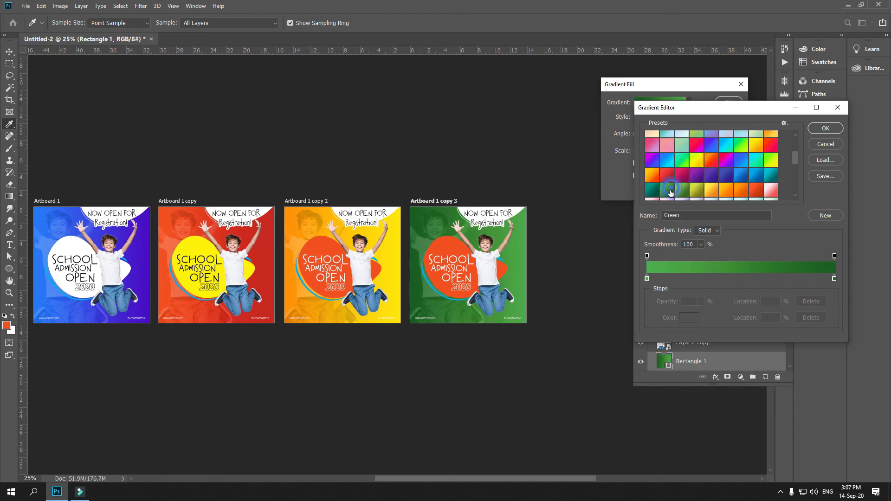
pyautogui.click(697, 191)
pyautogui.scroll(2, 728, 201)
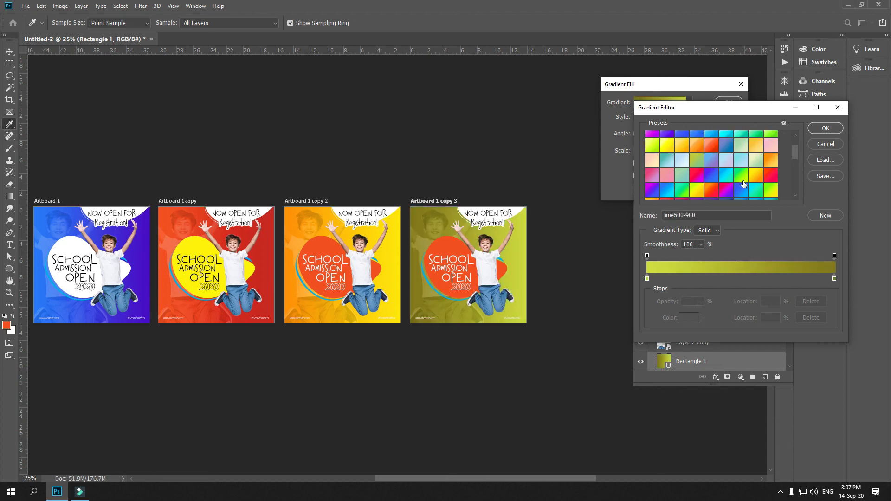
# Apply the bright lime-to-green gradient preset to the newest poster copy's background.
pyautogui.click(743, 185)
pyautogui.press('Return')
pyautogui.press('Return')
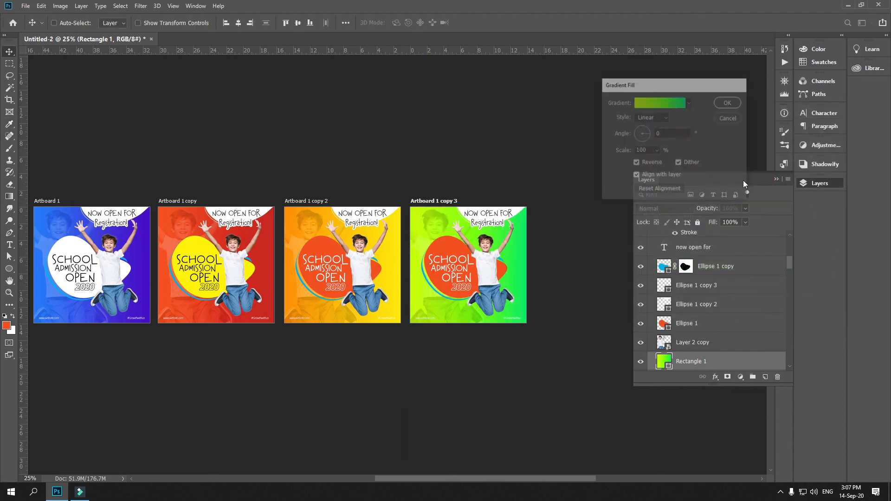
# Hide the panels and set the canvas surround colour to Black to view all four posters.
pyautogui.press('Tab')
pyautogui.moveTo(400, 279); pyautogui.dragTo(441, 287)
pyautogui.hotkey('ctrl', '-')
pyautogui.hotkey('ctrl', '-')
pyautogui.hscroll(2, 442, 292)
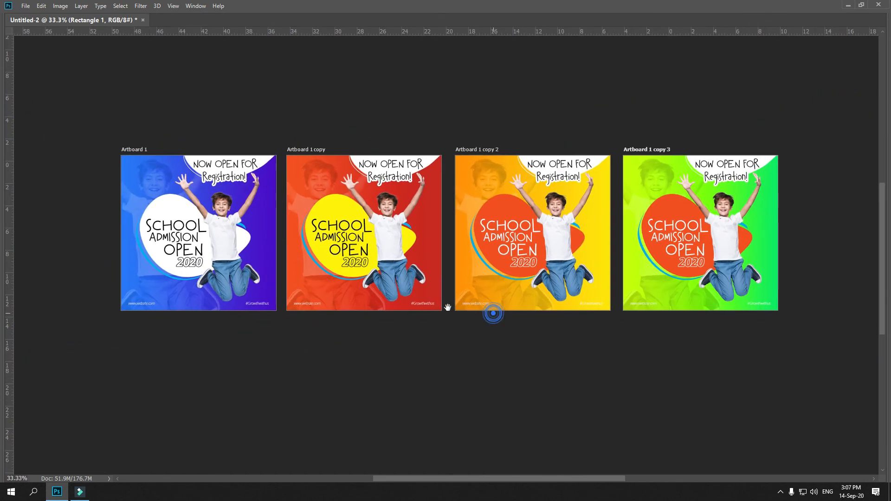
pyautogui.rightClick(748, 95)
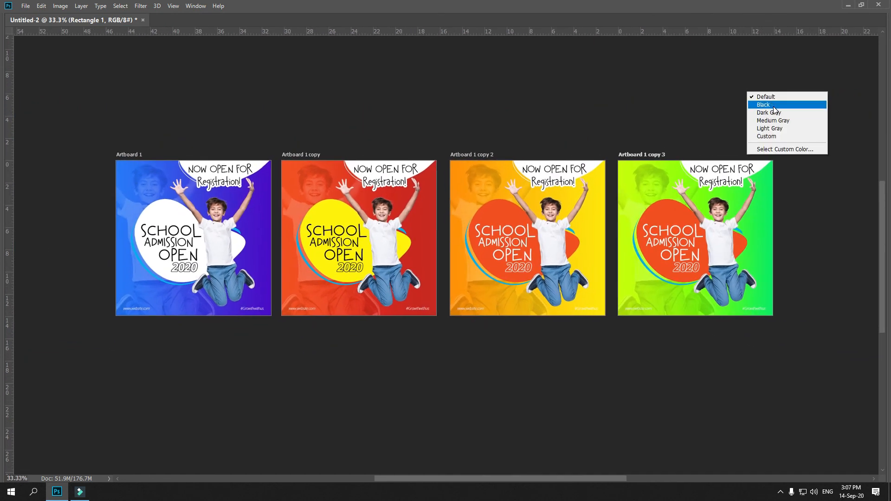
pyautogui.click(772, 102)
pyautogui.hotkey('ctrl', '+')
pyautogui.hotkey('ctrl', '-')
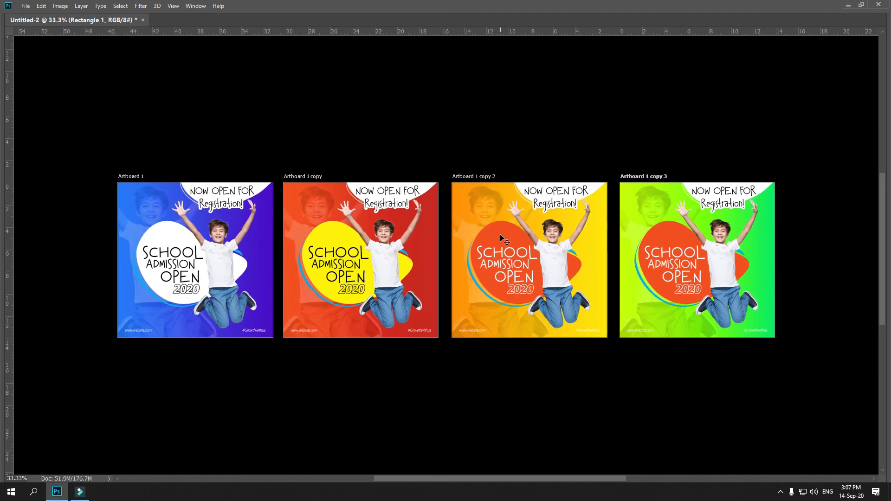
# Fill the headline ellipse on the green poster with white.
pyautogui.click(670, 229)
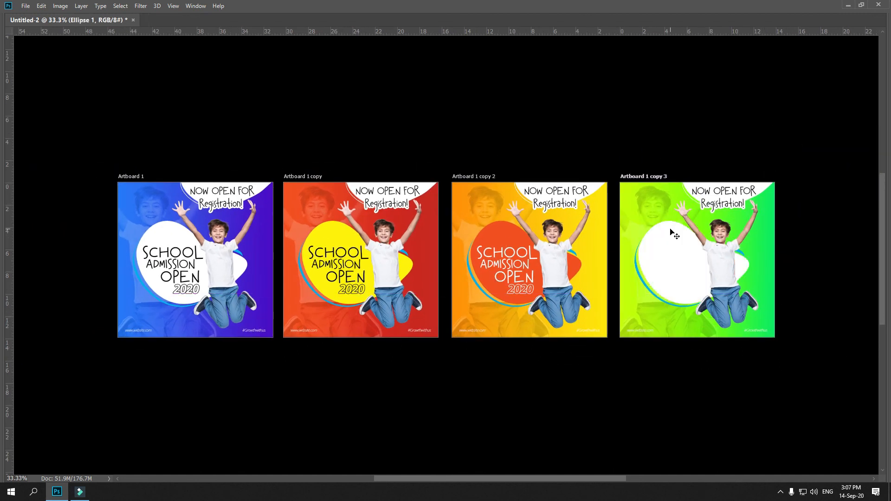